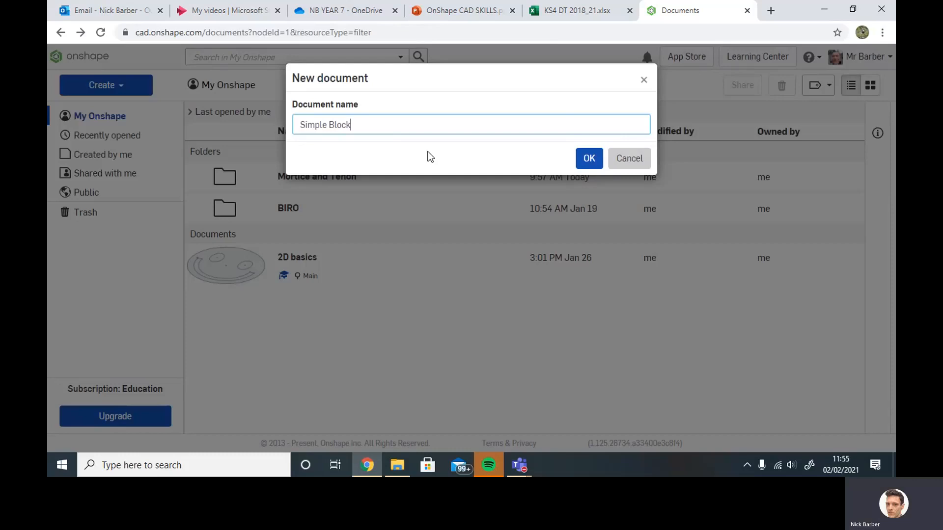
# Step: Create the new document "Simple Block" and start a sketch on the Top plane
pyautogui.click(587, 162)
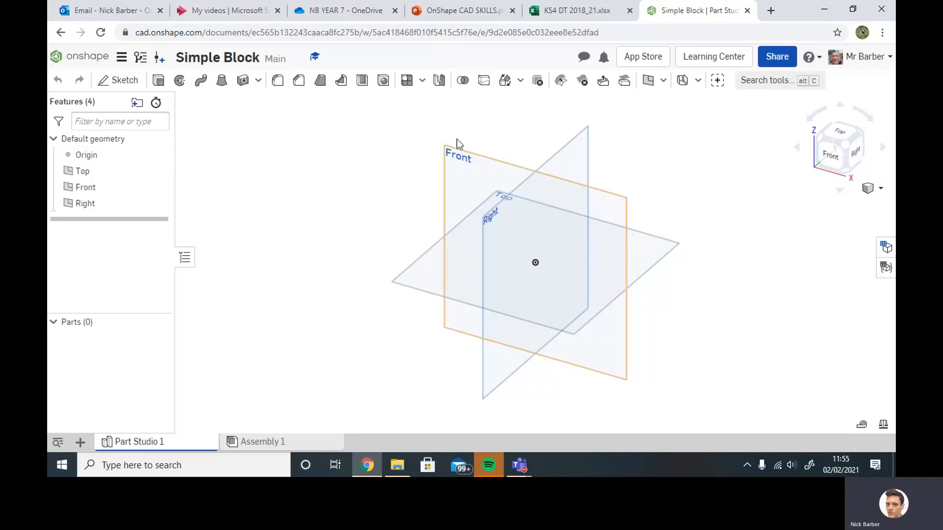
pyautogui.click(426, 279)
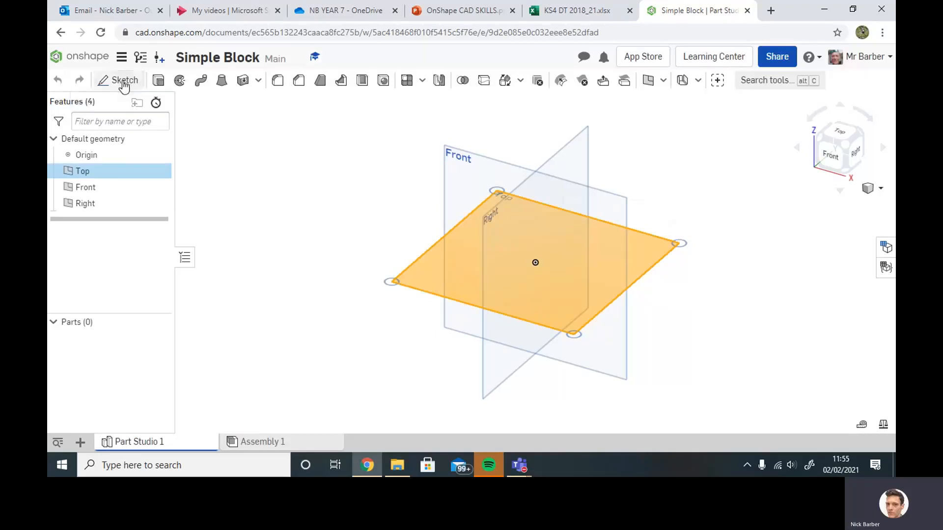
pyautogui.click(124, 84)
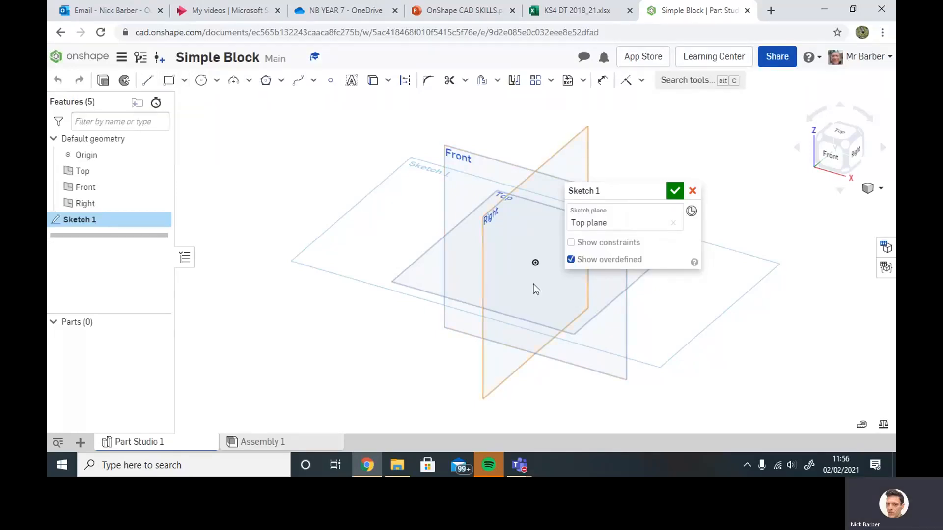
pyautogui.moveTo(618, 188); pyautogui.dragTo(278, 121)
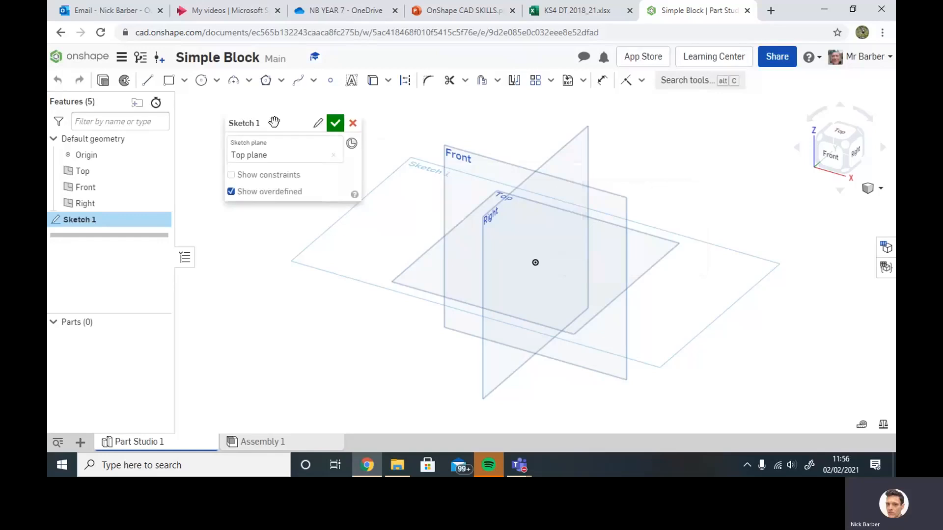
# Step: Sketch a corner rectangle about 66 mm by 107 mm around the origin on the Top plane
pyautogui.click(169, 81)
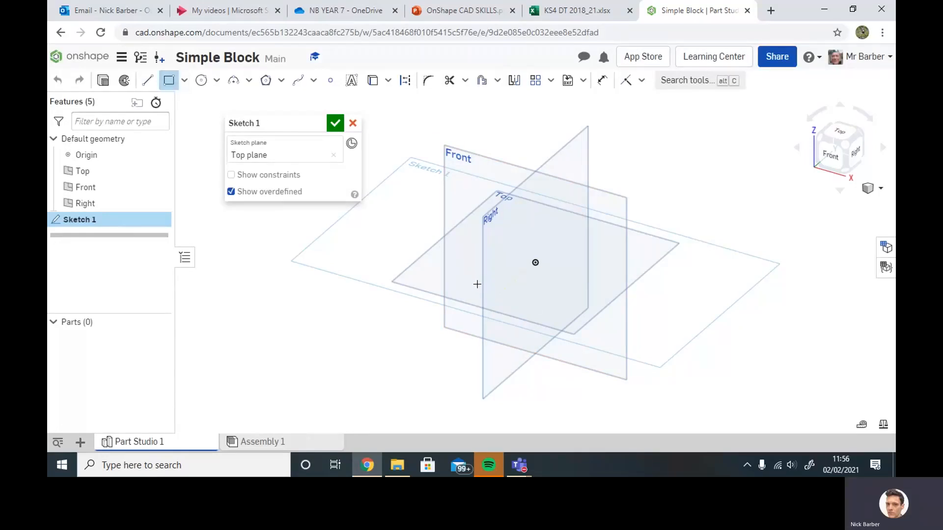
pyautogui.click(475, 280)
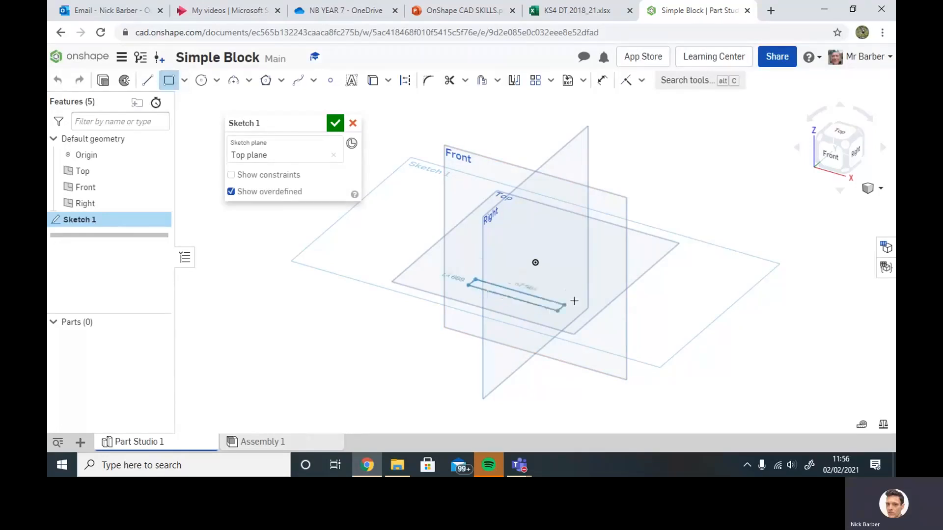
pyautogui.click(631, 237)
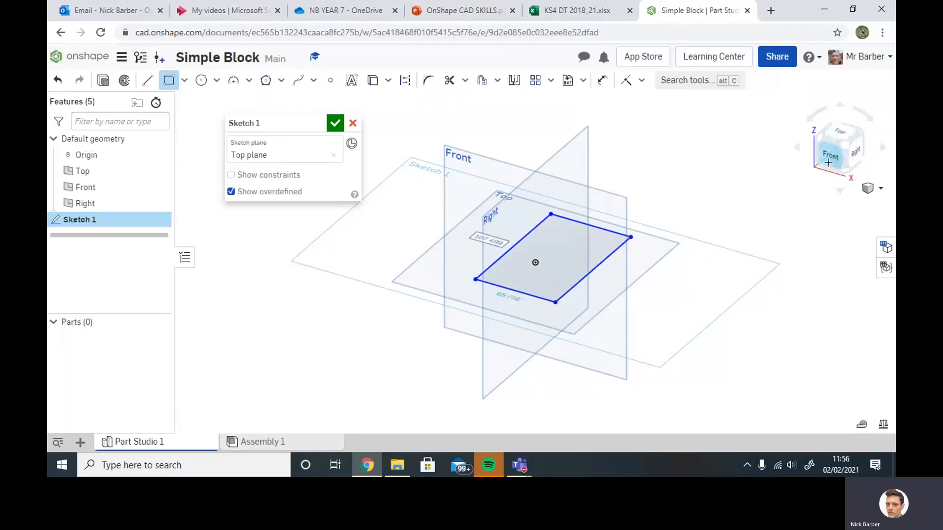
# Step: Add a length dimension to the rectangle's long side, placed outside the profile
pyautogui.click(845, 134)
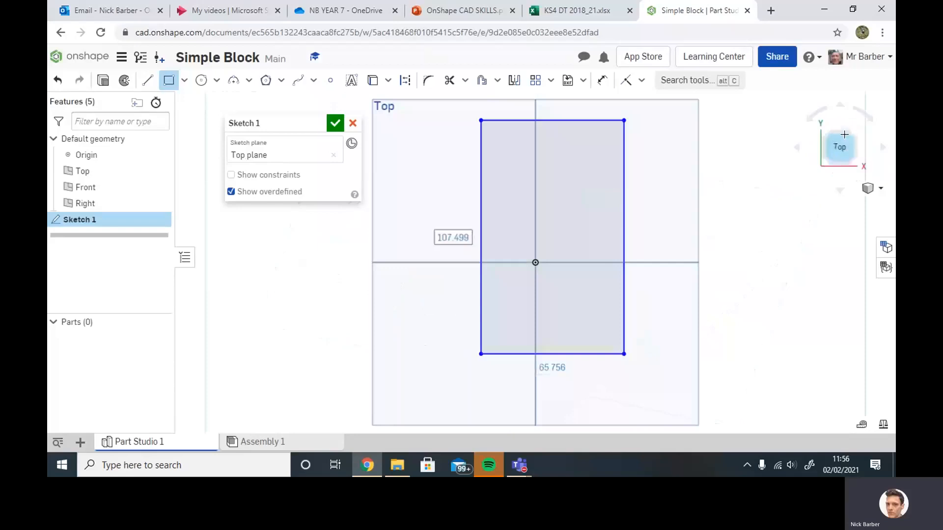
pyautogui.click(881, 193)
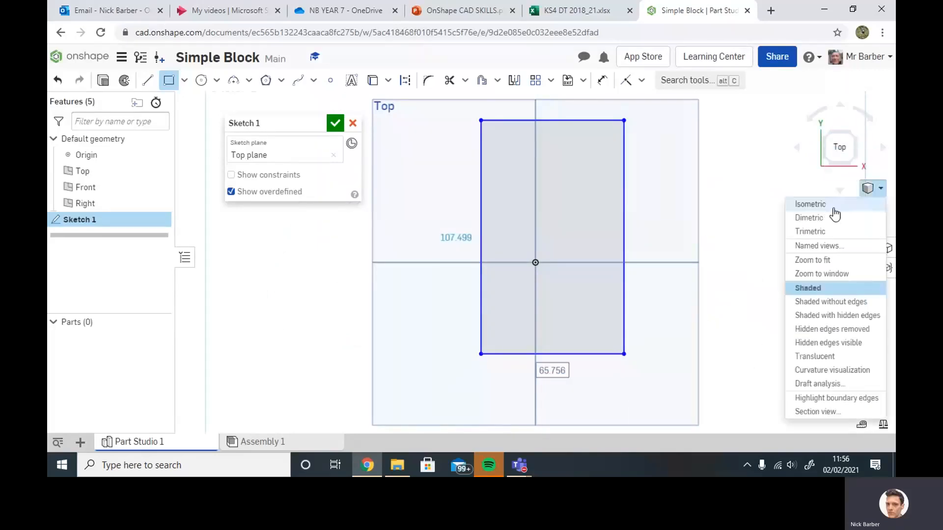
pyautogui.click(827, 206)
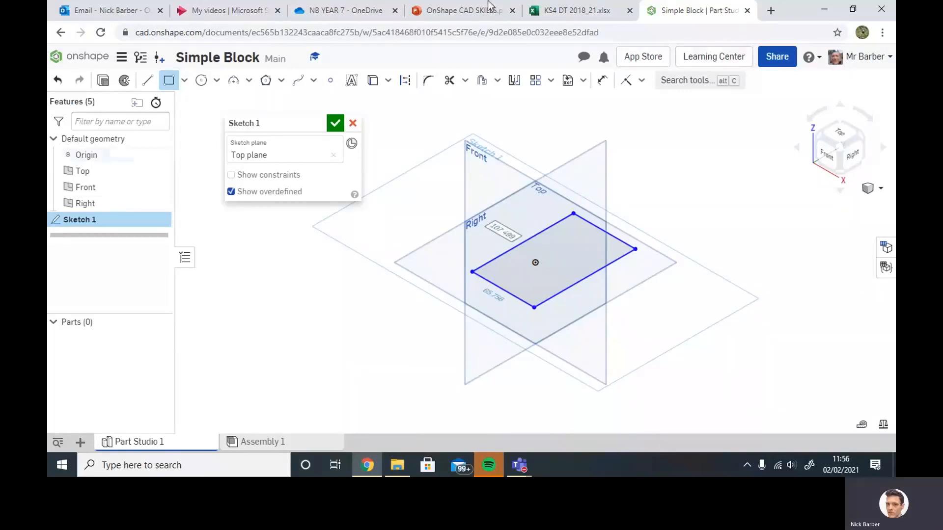
pyautogui.click(603, 82)
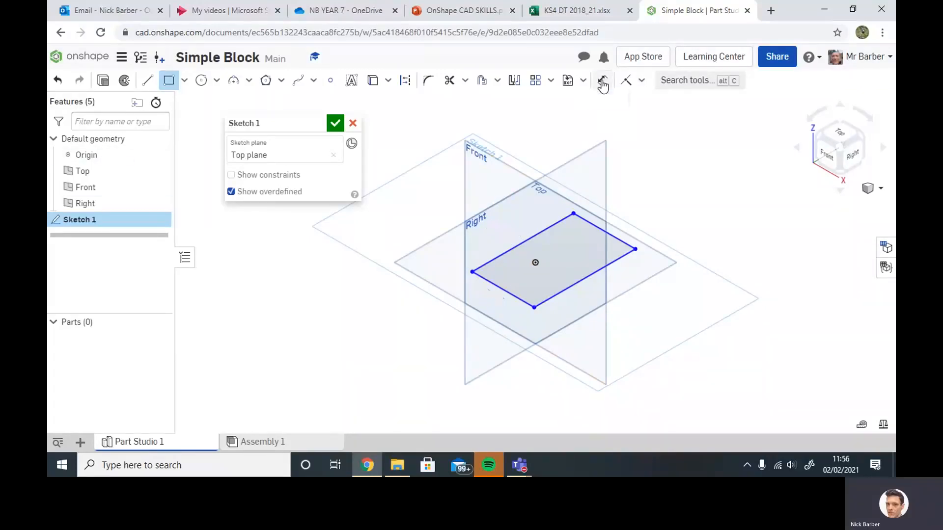
pyautogui.click(584, 283)
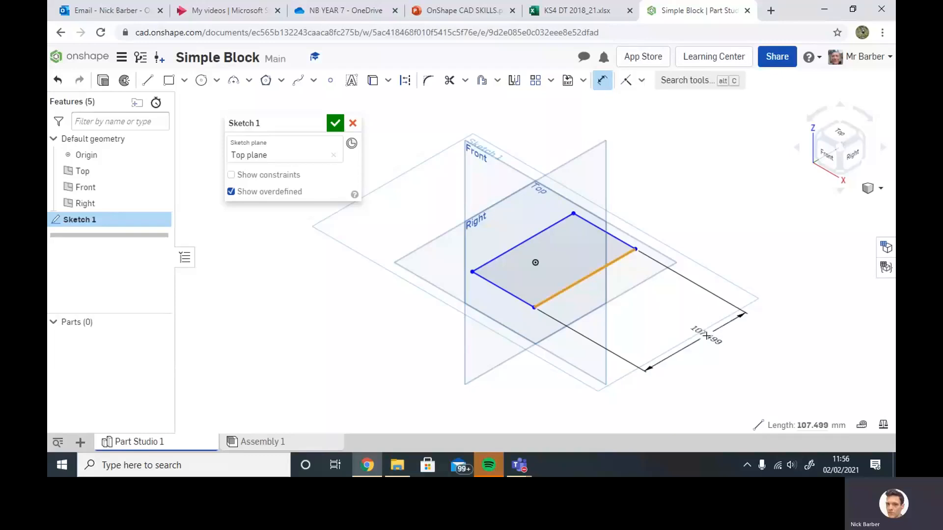
pyautogui.click(702, 338)
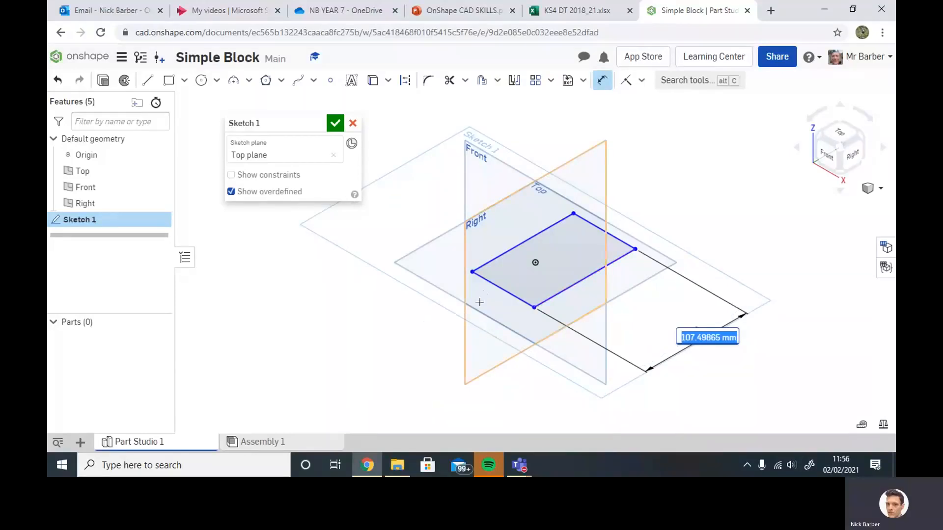
# Step: Dimension the rectangle's short side and set it to 80 mm
pyautogui.click(488, 288)
pyautogui.click(417, 328)
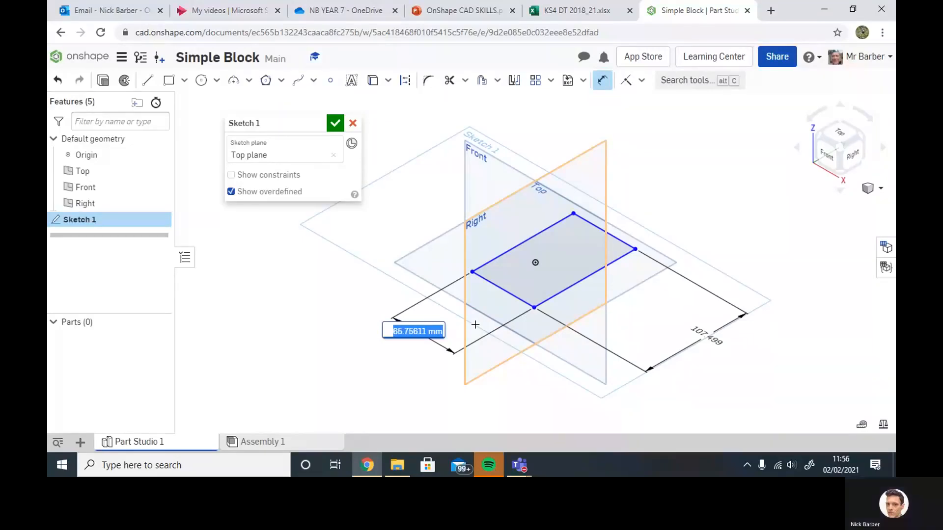
pyautogui.write('80')
pyautogui.press('Return')
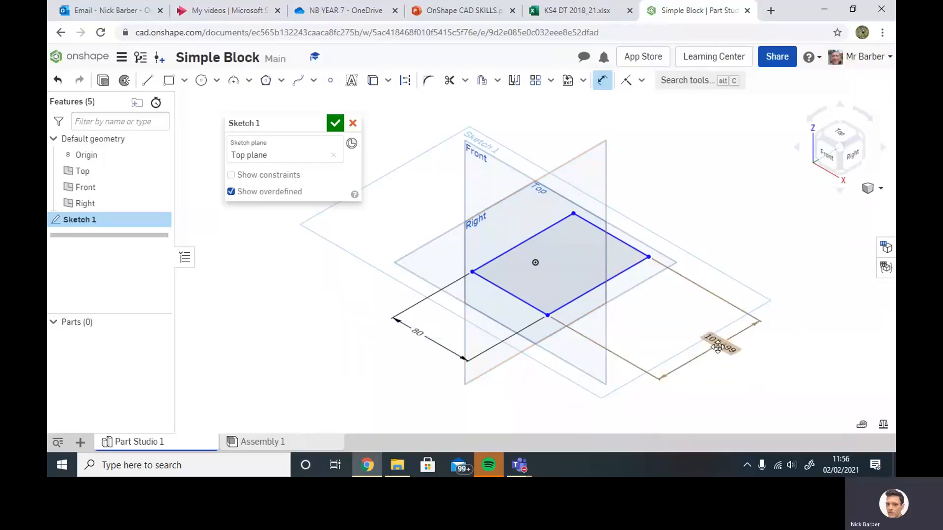
# Step: Try lengths of 170 mm and 150 mm for the rectangle's long side
pyautogui.doubleClick(720, 346)
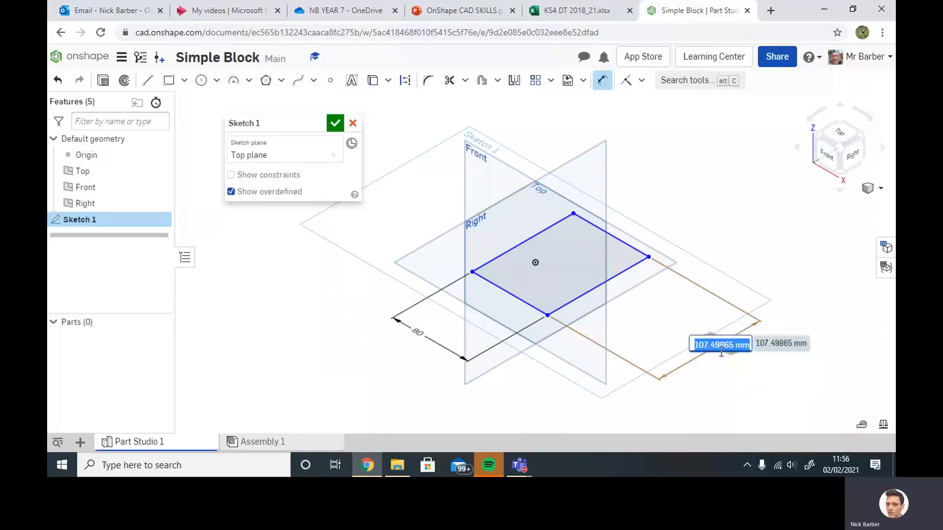
pyautogui.write('170')
pyautogui.press('Return')
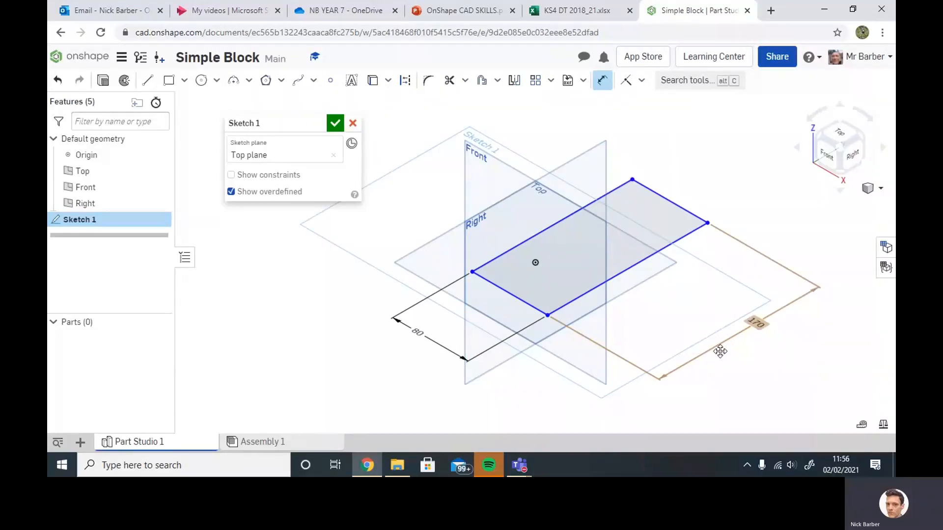
pyautogui.doubleClick(756, 323)
pyautogui.write('150')
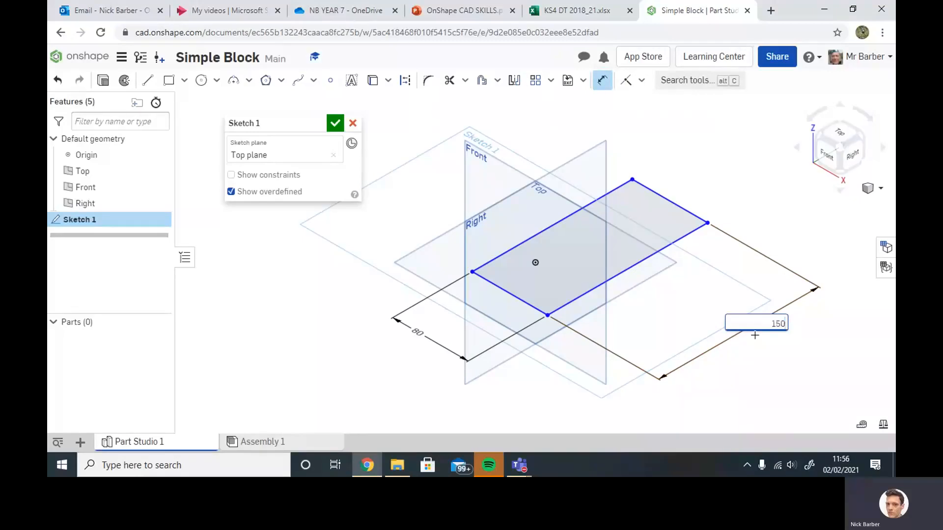
pyautogui.press('Return')
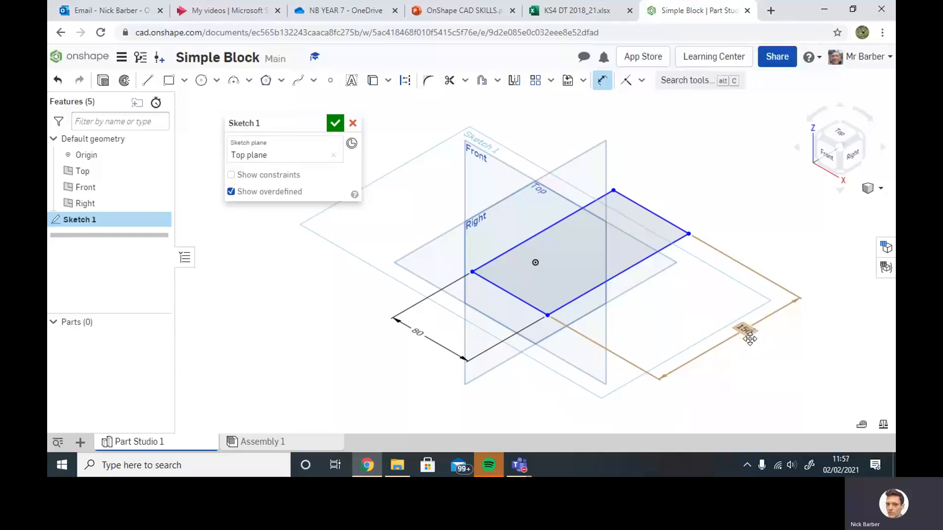
# Step: Set the rectangle's long side to 140 mm and finish the sketch
pyautogui.doubleClick(743, 328)
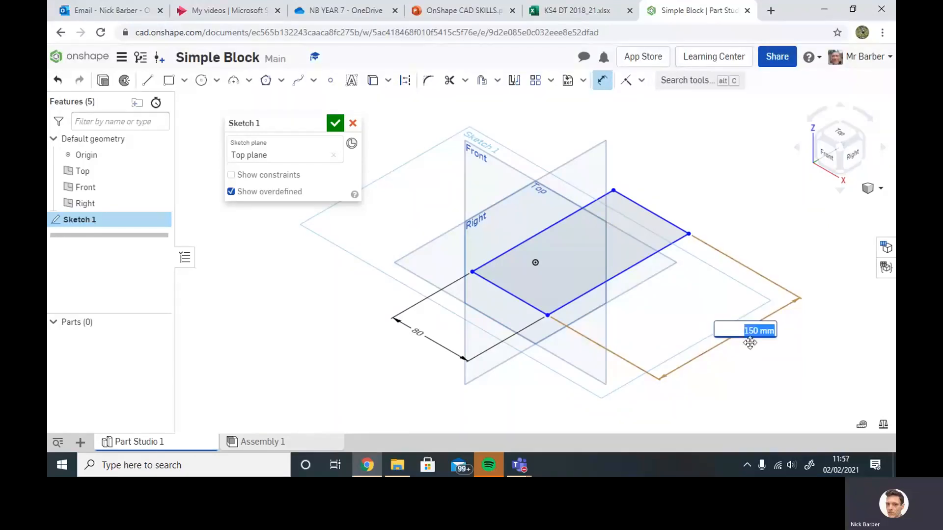
pyautogui.write('140')
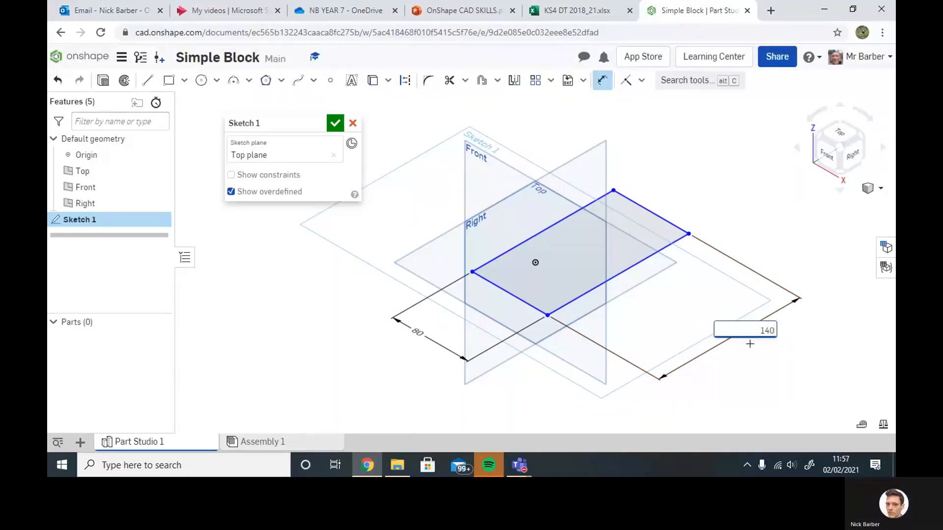
pyautogui.press('Return')
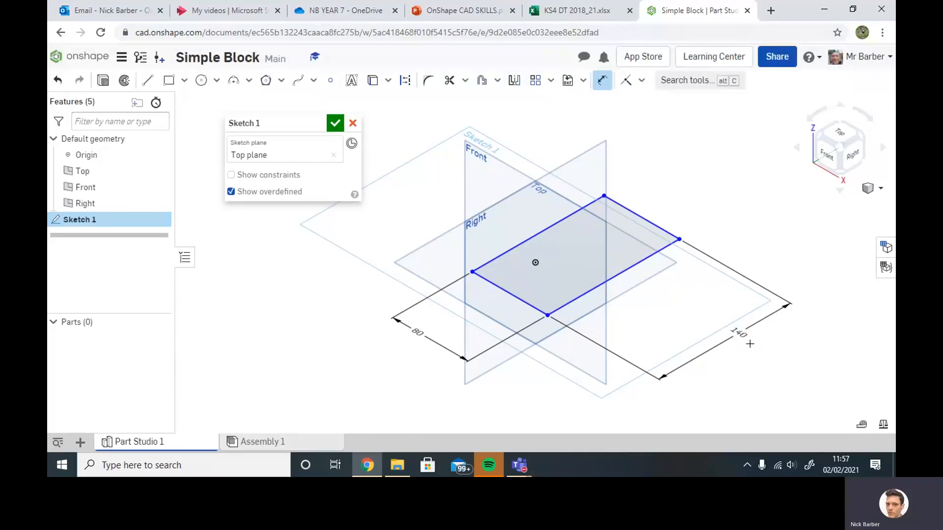
pyautogui.click(335, 125)
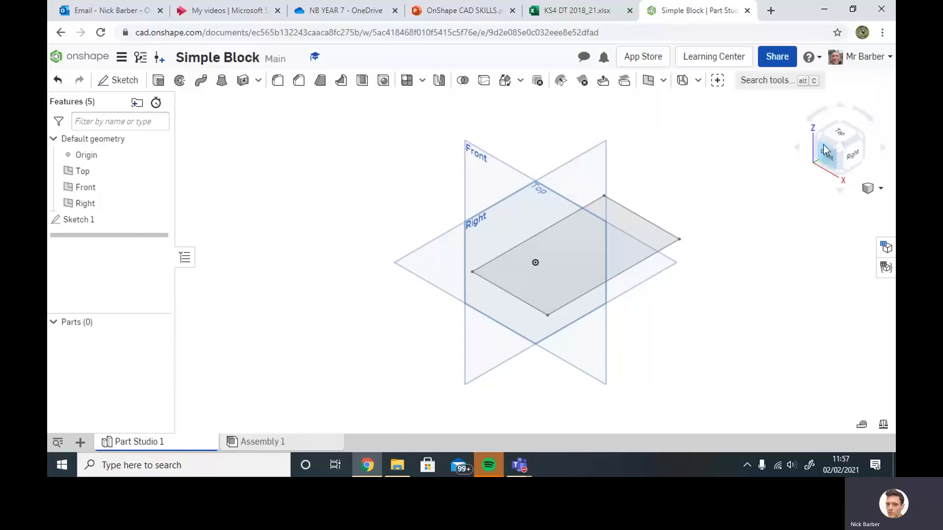
# Step: Reopen the rectangle sketch for editing, set its short side to 90 mm, and finish the sketch
pyautogui.click(841, 131)
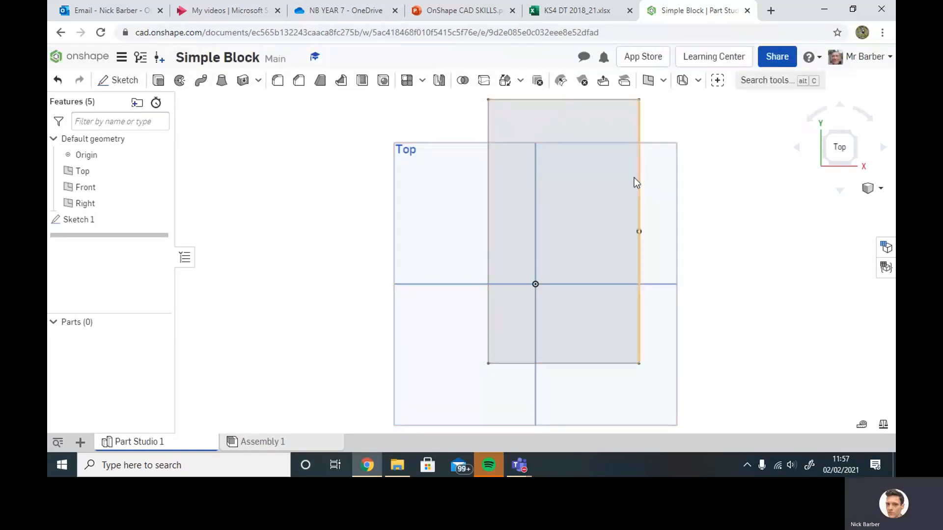
pyautogui.click(81, 220)
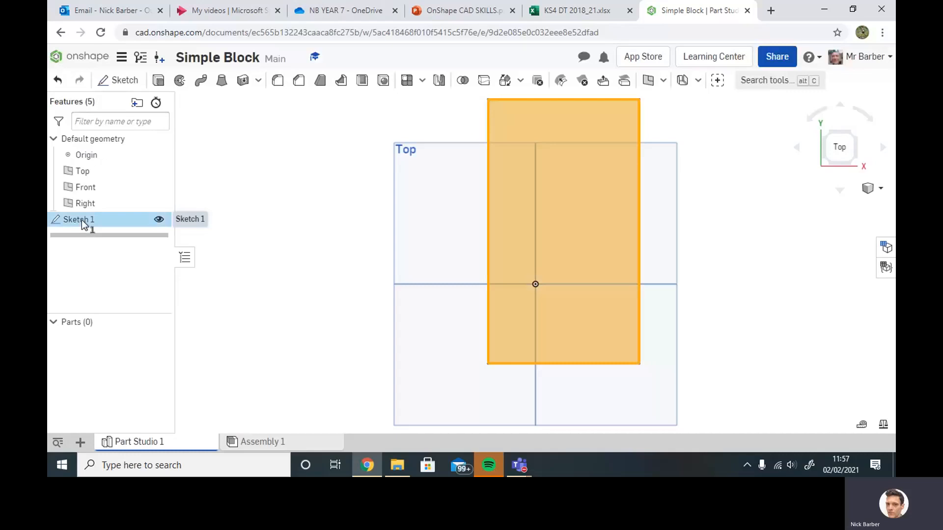
pyautogui.rightClick(81, 219)
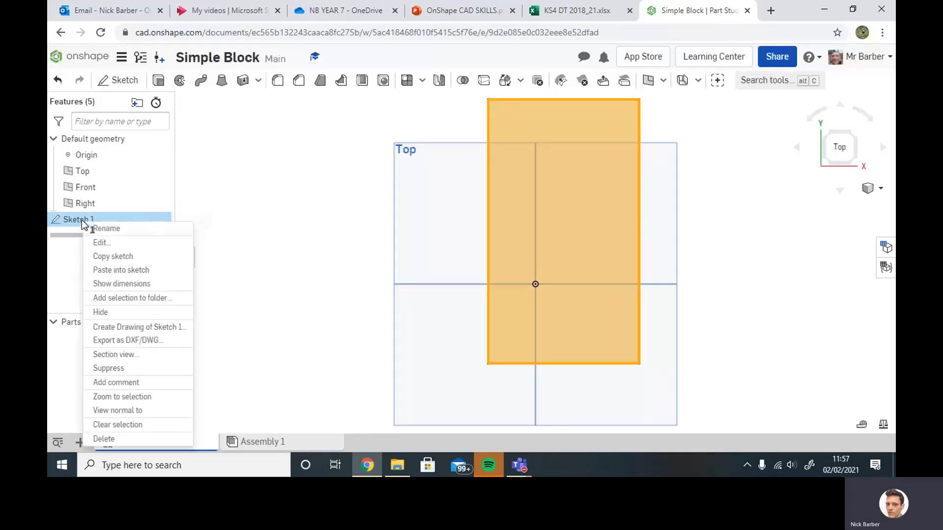
pyautogui.click(97, 244)
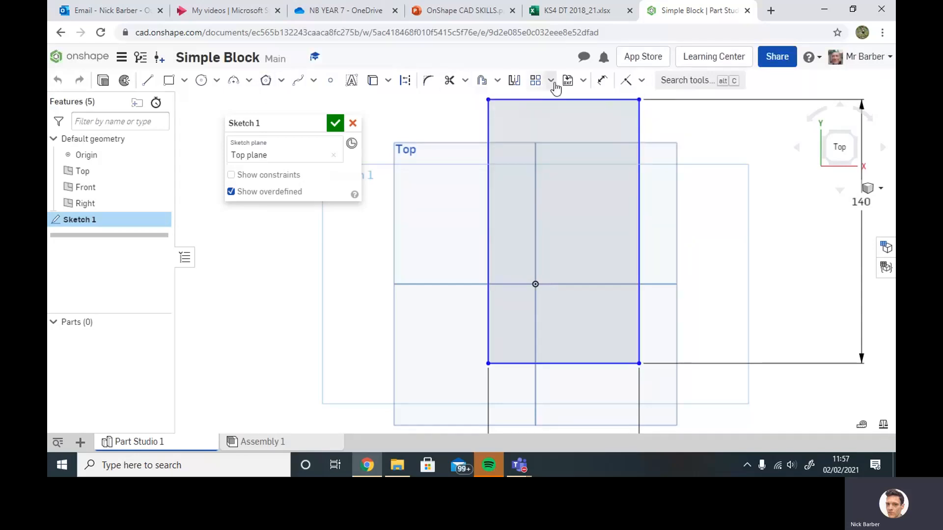
pyautogui.click(600, 82)
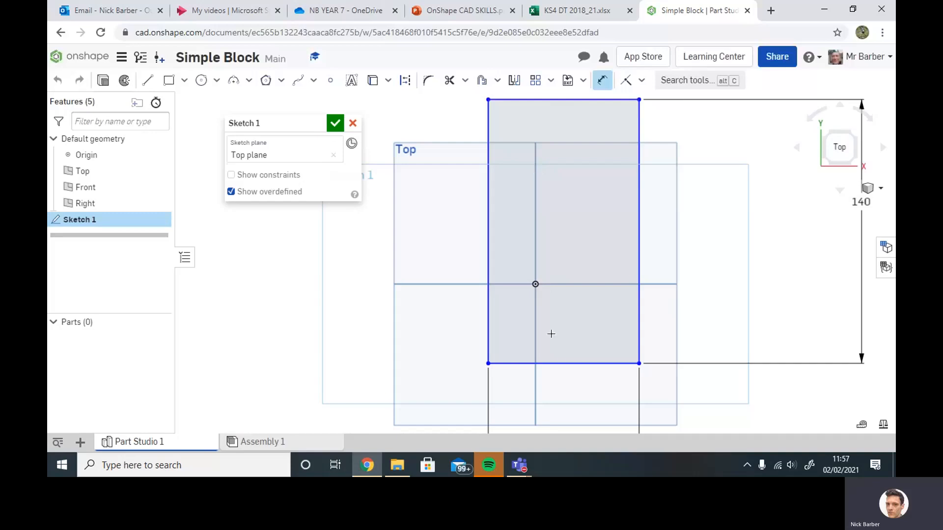
pyautogui.scroll(-3, 562, 347)
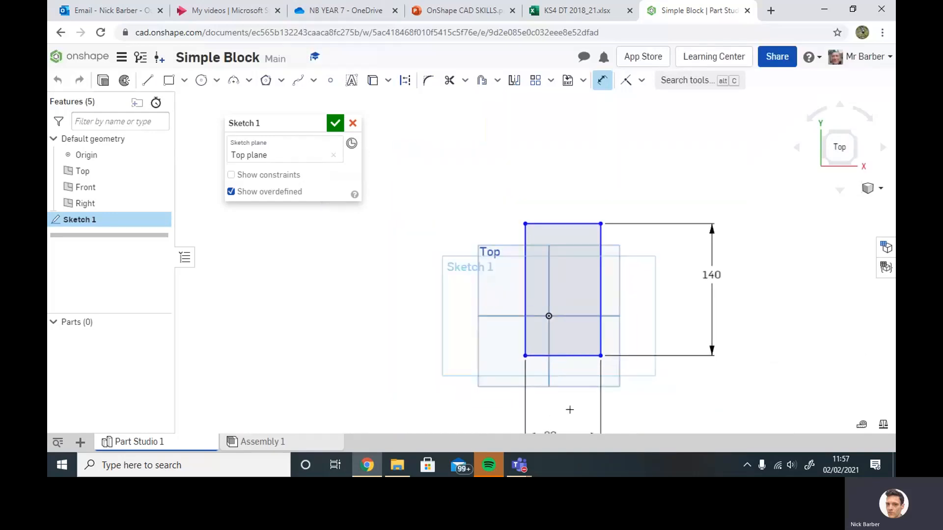
pyautogui.moveTo(570, 410); pyautogui.dragTo(560, 227, button='middle')
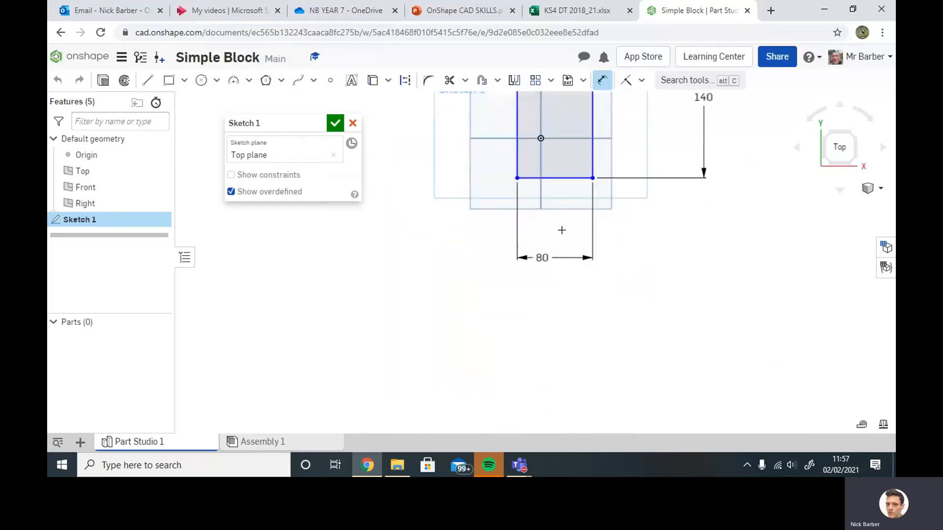
pyautogui.doubleClick(541, 257)
pyautogui.write('9')
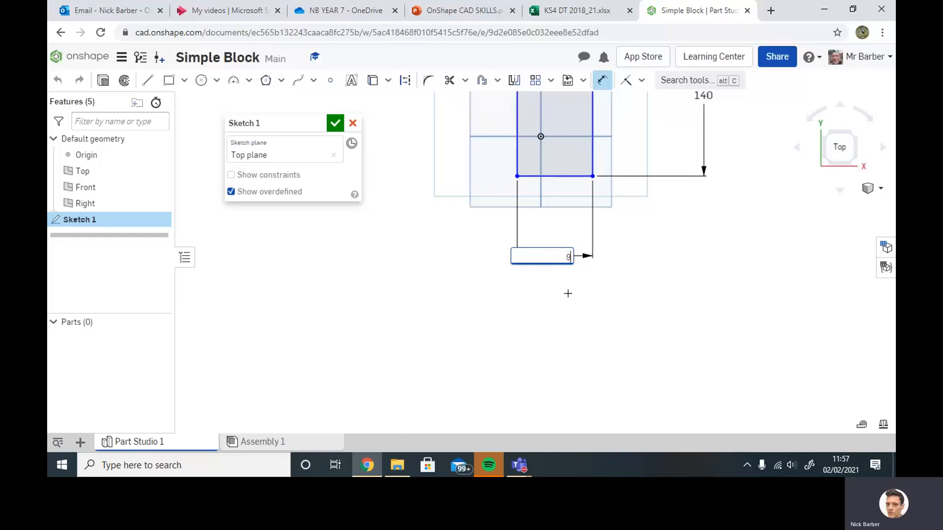
pyautogui.write('0')
pyautogui.press('Return')
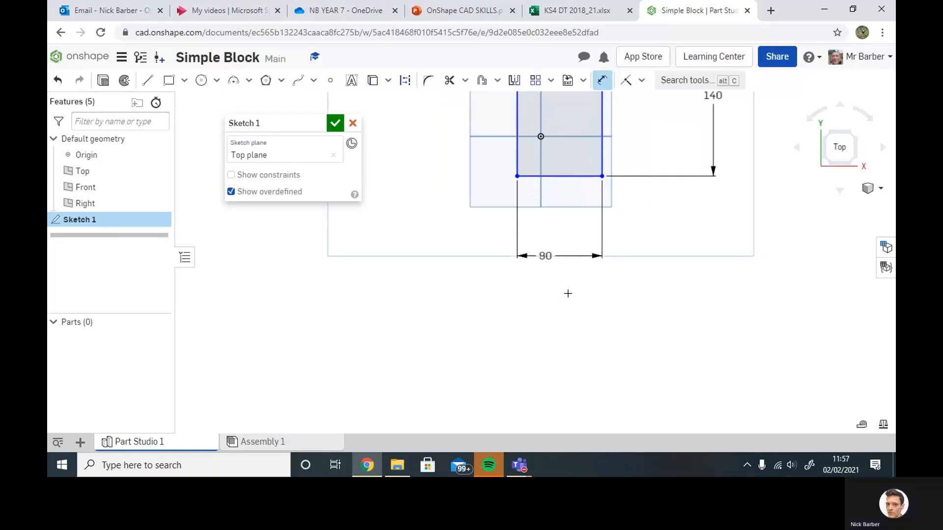
pyautogui.click(335, 124)
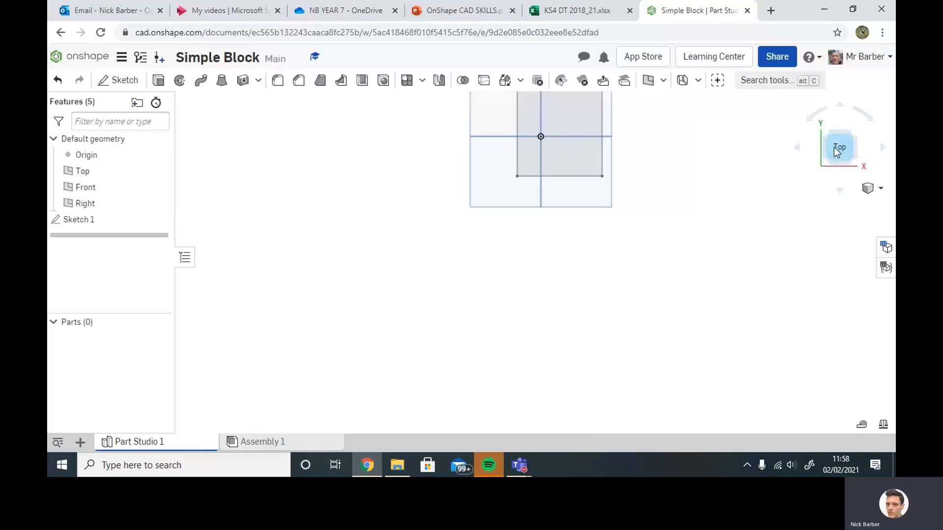
# Step: Extrude the rectangle sketch upward as a new solid with a blind depth of 40 mm
pyautogui.click(880, 191)
pyautogui.click(823, 208)
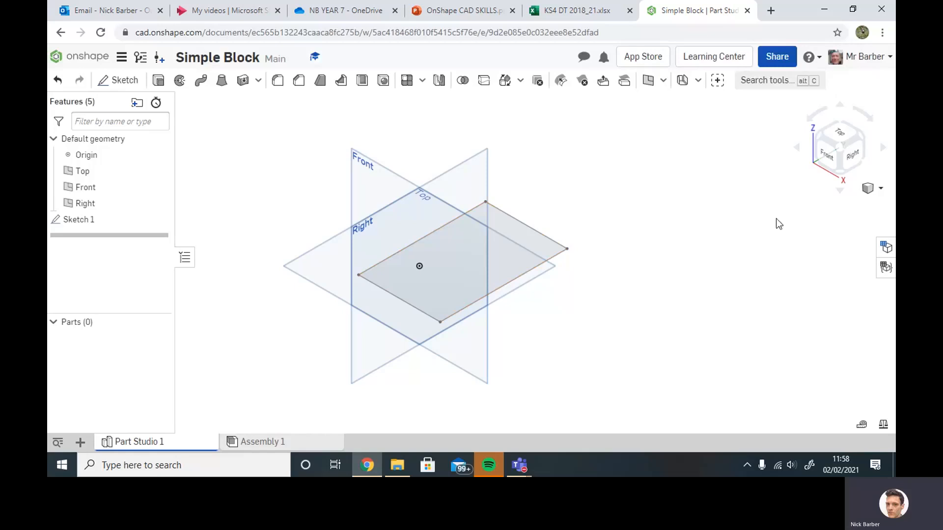
pyautogui.click(453, 259)
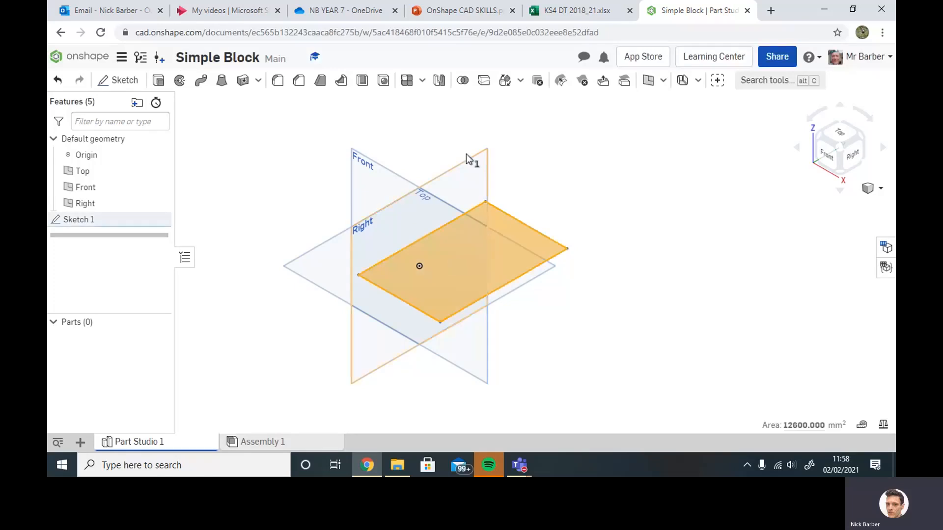
pyautogui.click(158, 81)
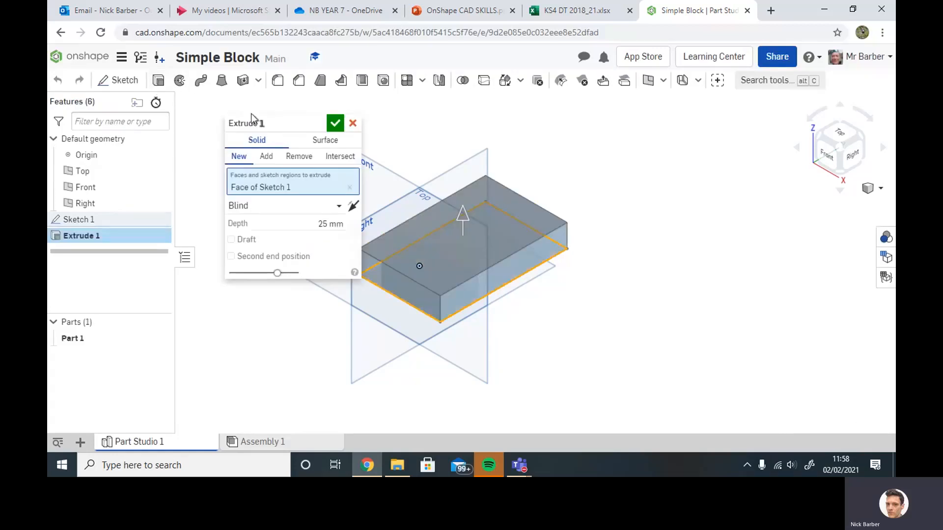
pyautogui.moveTo(297, 128); pyautogui.dragTo(245, 116)
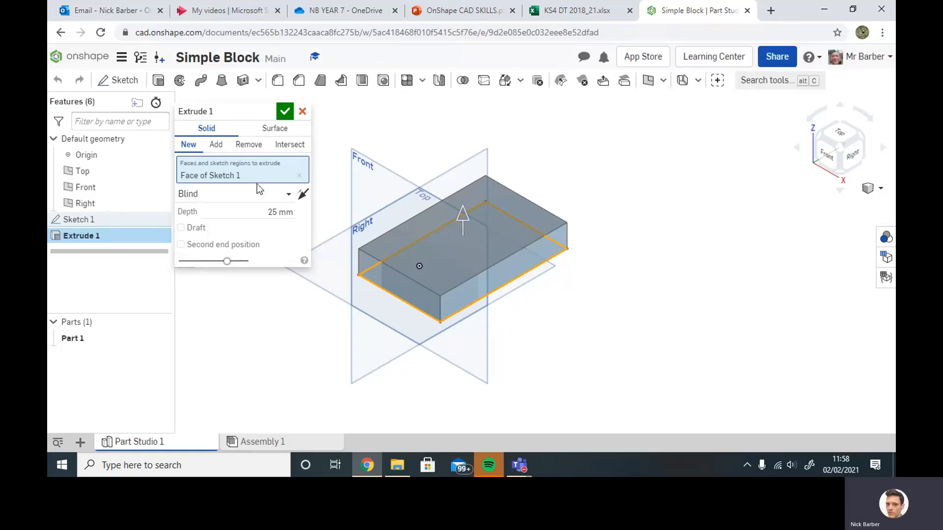
pyautogui.click(272, 212)
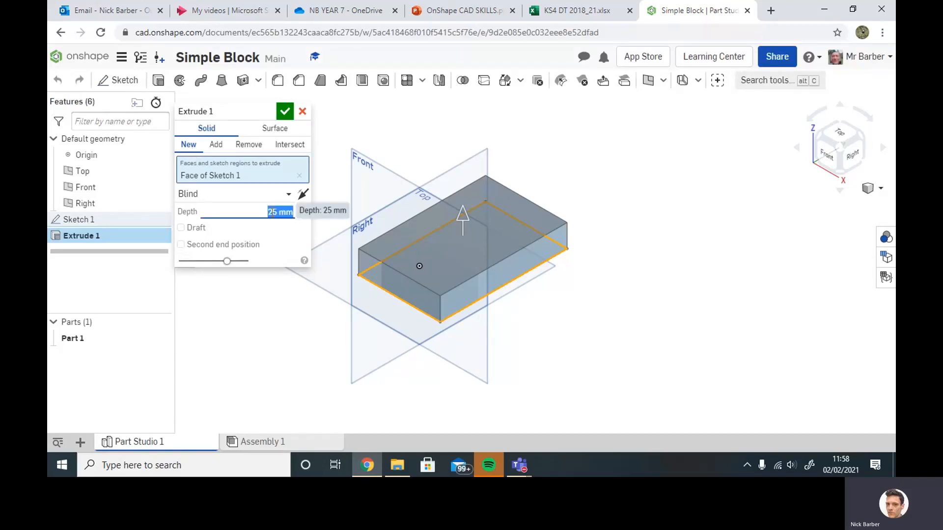
pyautogui.write('40')
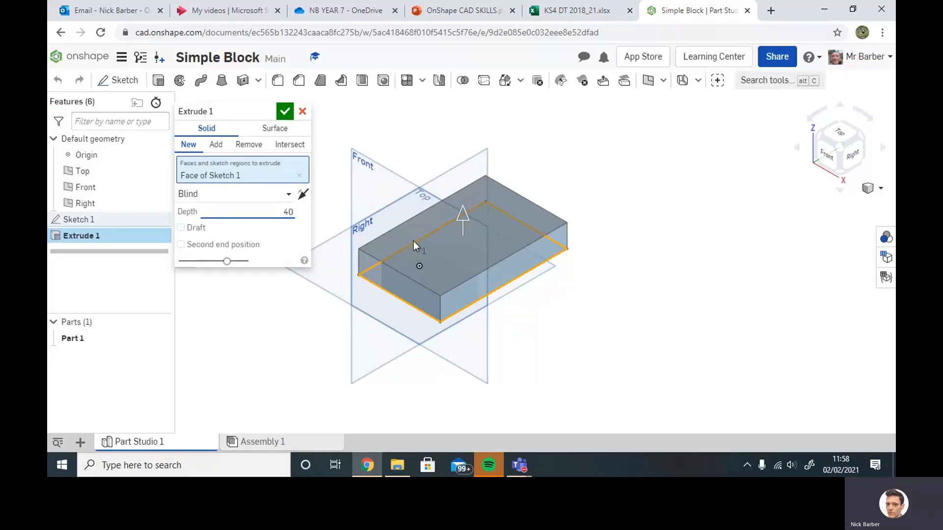
pyautogui.click(285, 113)
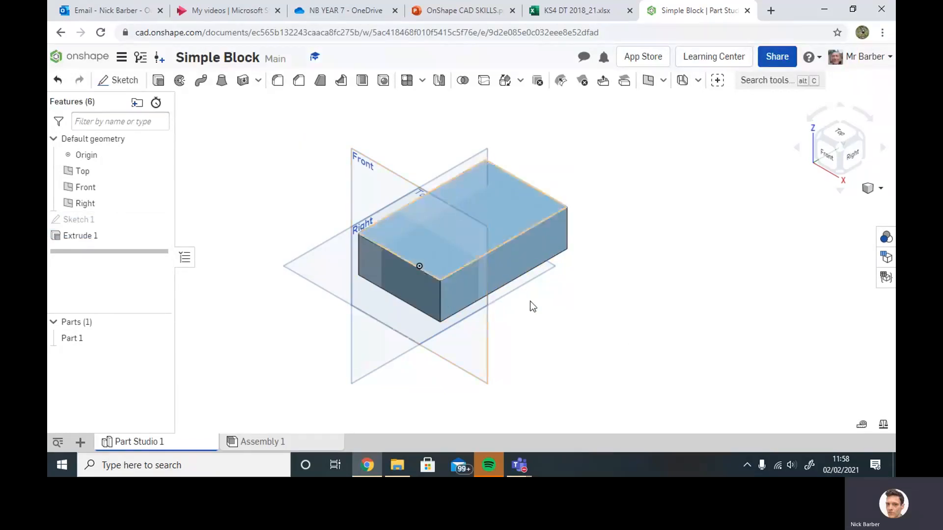
pyautogui.moveTo(680, 300); pyautogui.dragTo(670, 272, button='middle')
pyautogui.moveTo(670, 273); pyautogui.dragTo(870, 190, button='right')
pyautogui.click(881, 189)
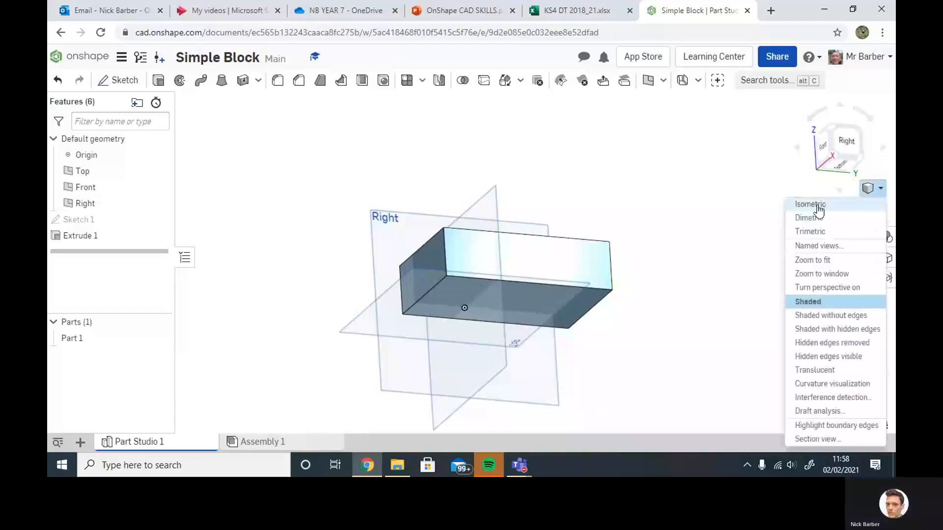
pyautogui.click(818, 205)
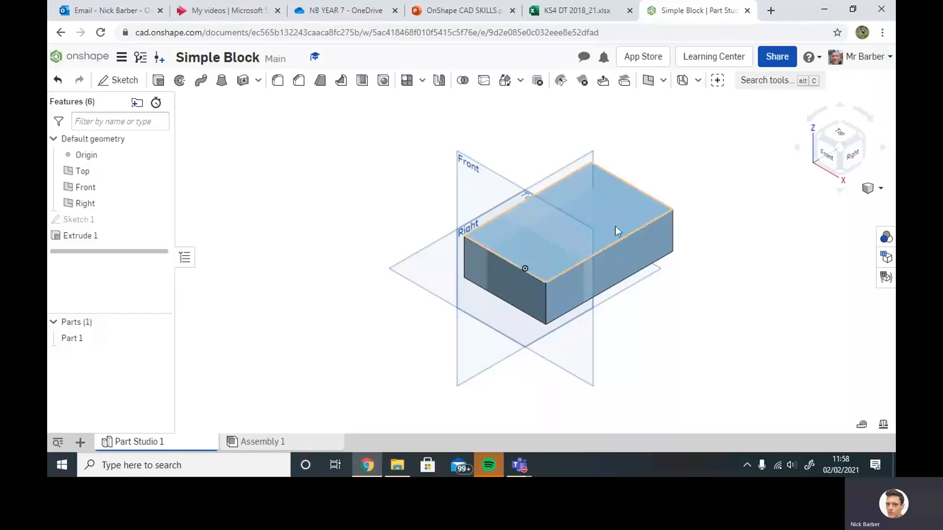
# Step: Start a sketch on the block's top face and draw a corner rectangle across its back end, about 44 mm by 90 mm
pyautogui.click(589, 214)
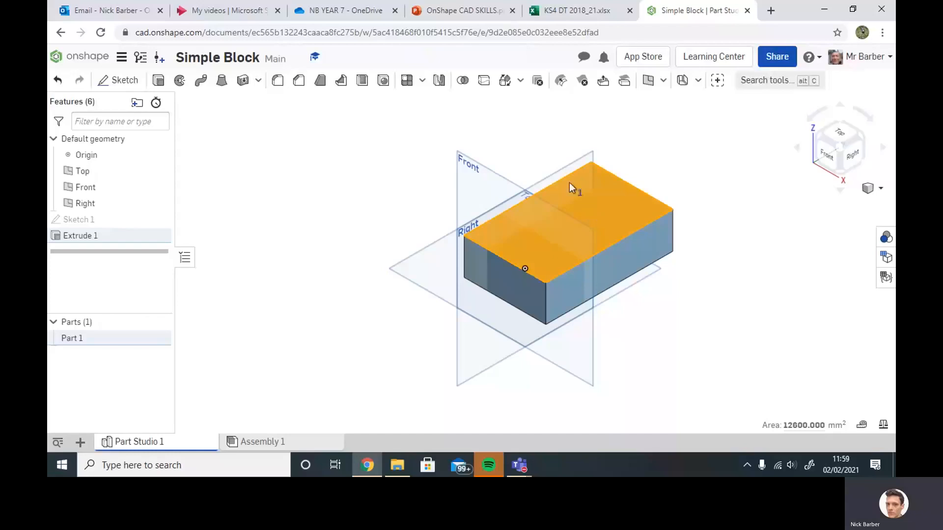
pyautogui.click(432, 284)
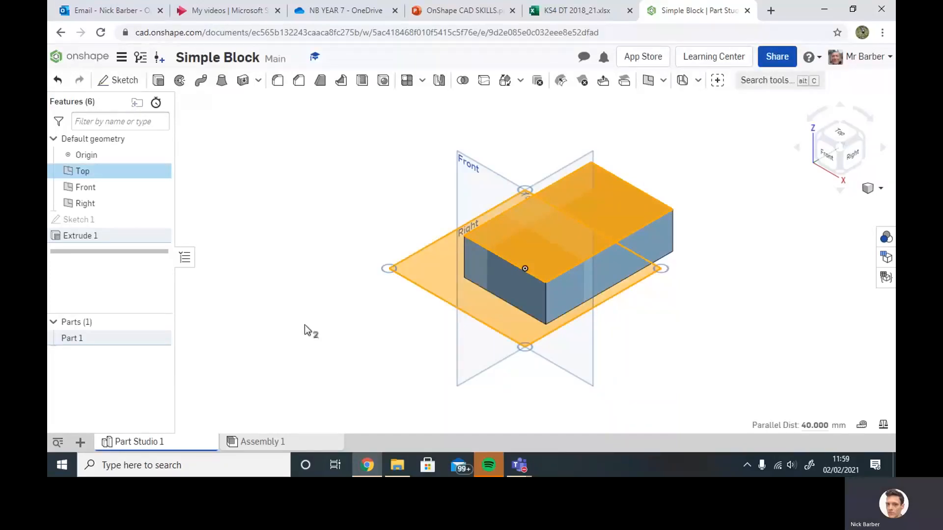
pyautogui.click(388, 338)
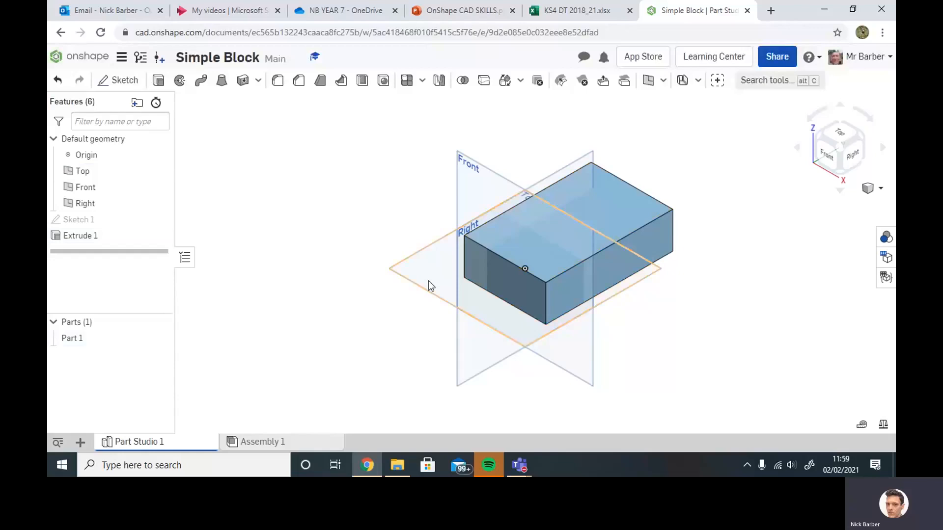
pyautogui.click(429, 281)
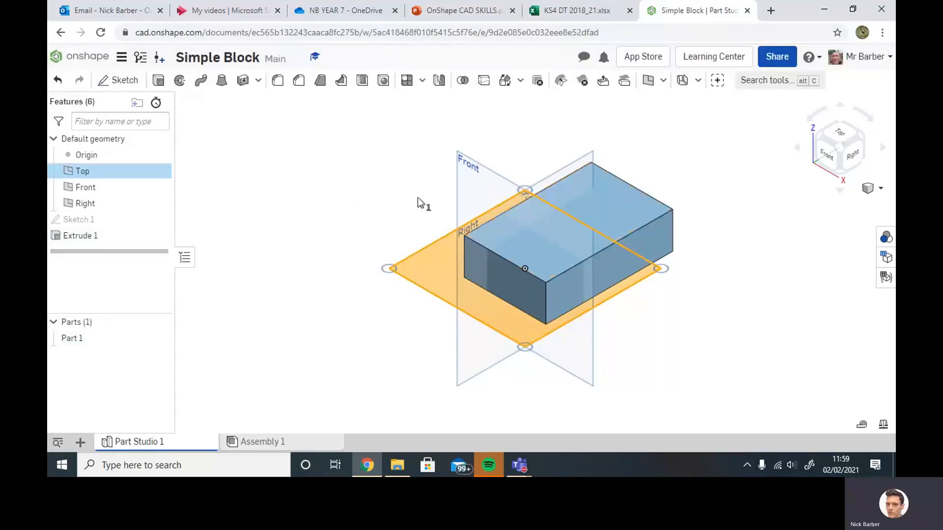
pyautogui.click(611, 199)
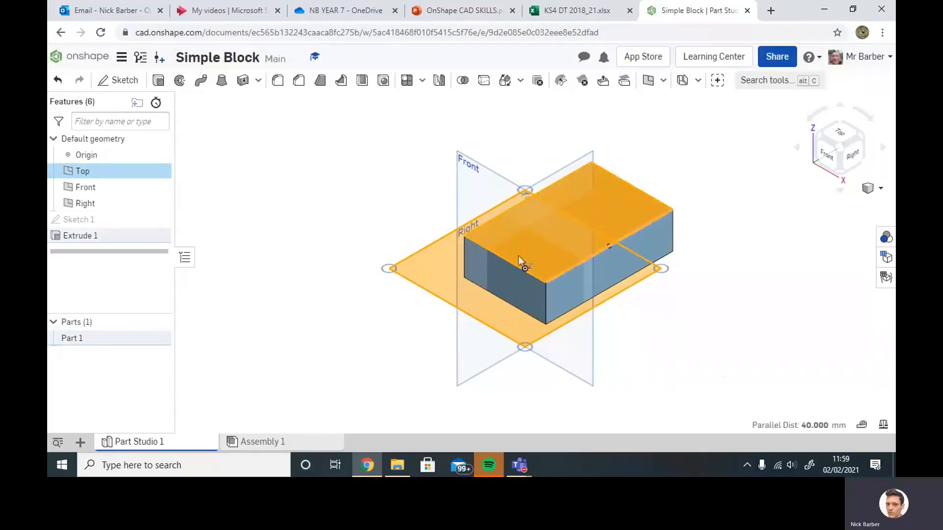
pyautogui.click(431, 269)
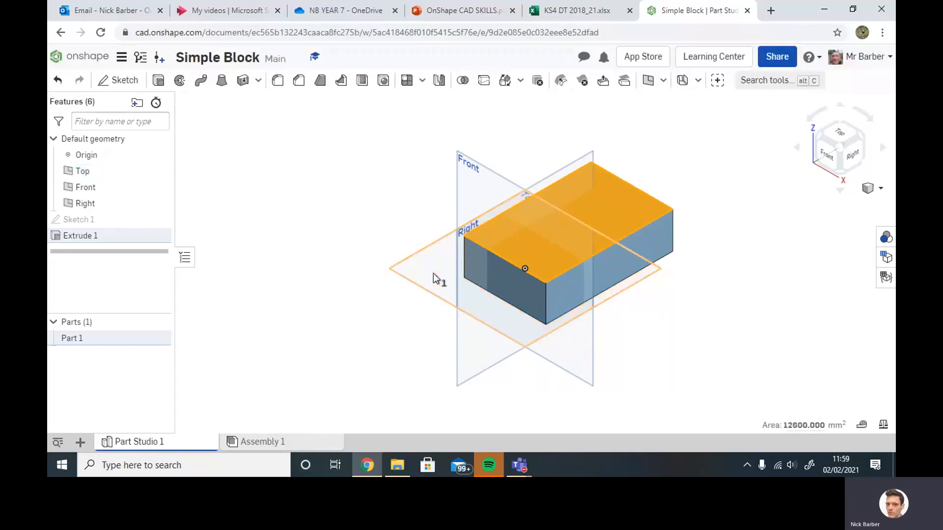
pyautogui.click(118, 82)
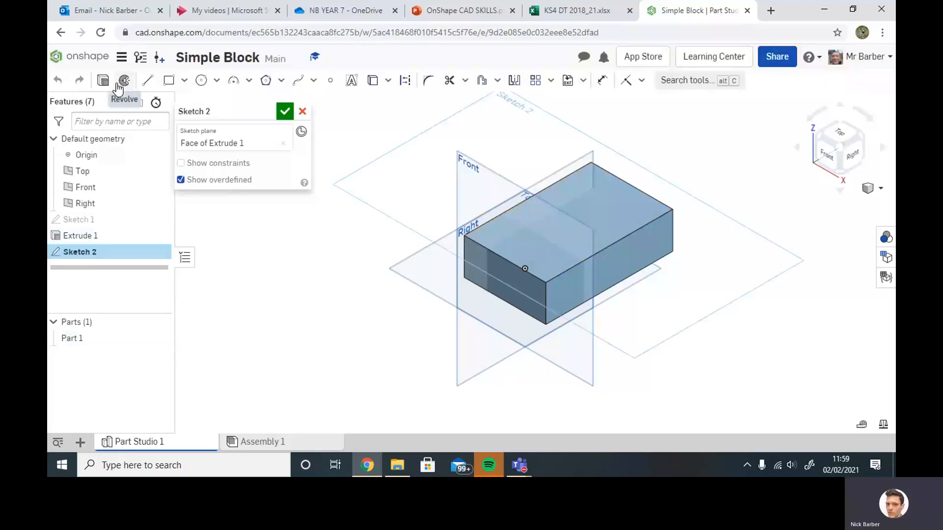
pyautogui.click(168, 83)
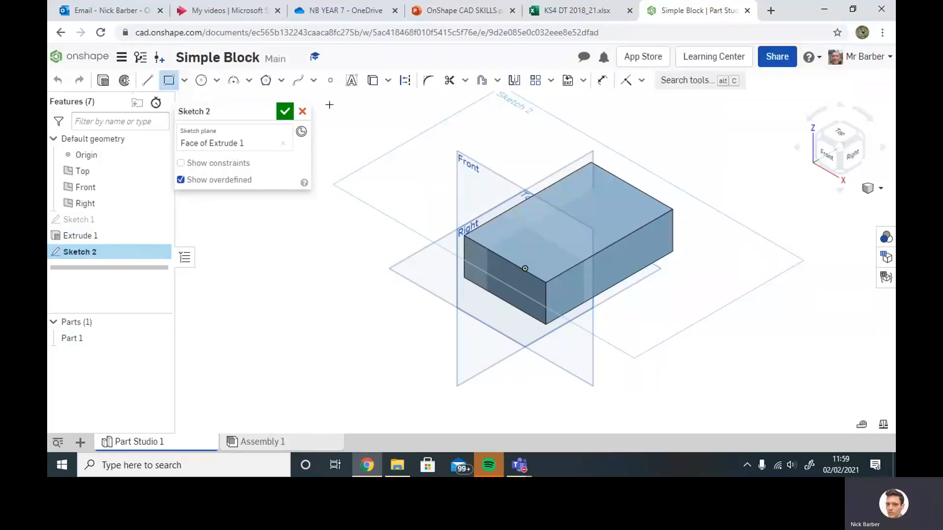
pyautogui.click(592, 162)
pyautogui.click(633, 233)
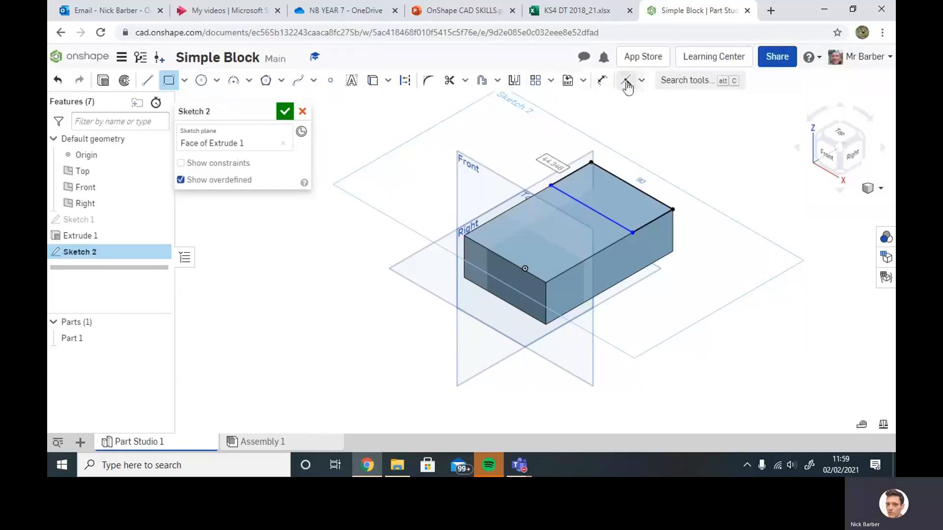
# Step: Dimension the new rectangle's short side along the block's long edge and set it to 45 mm
pyautogui.click(603, 80)
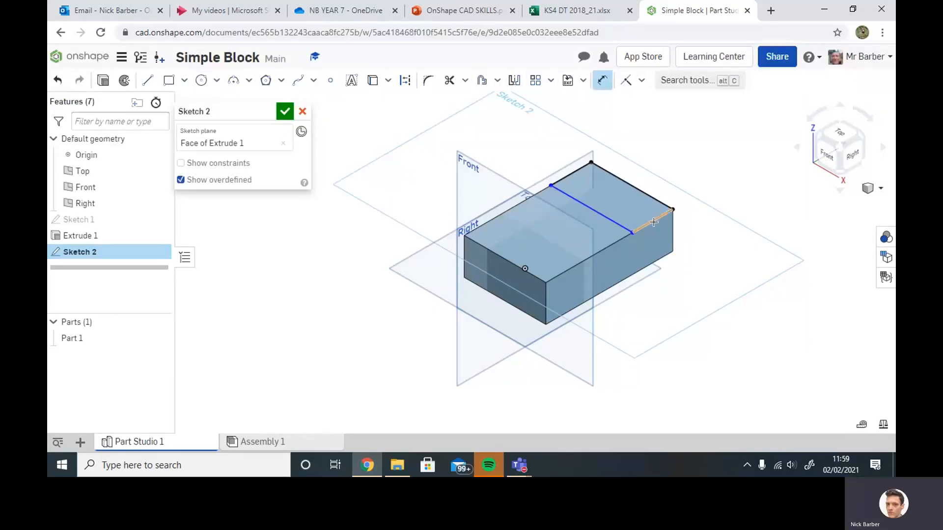
pyautogui.click(654, 222)
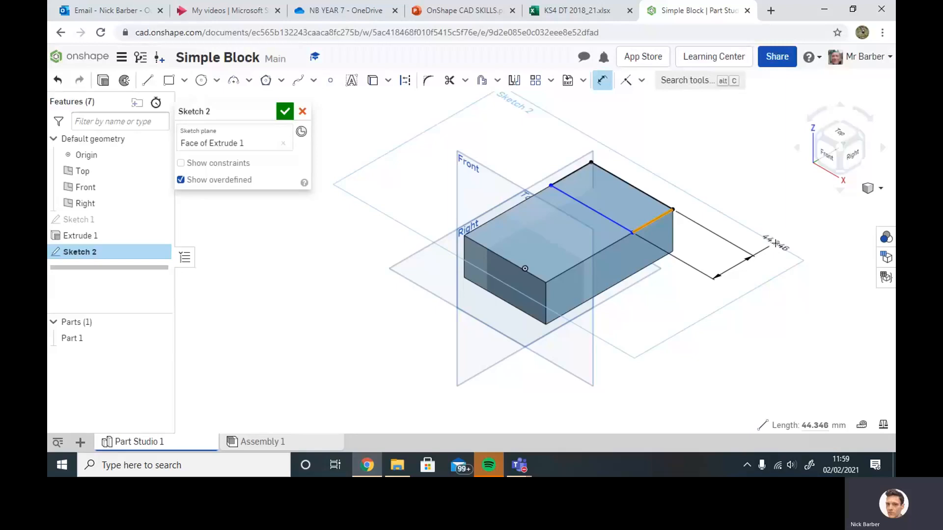
pyautogui.click(775, 244)
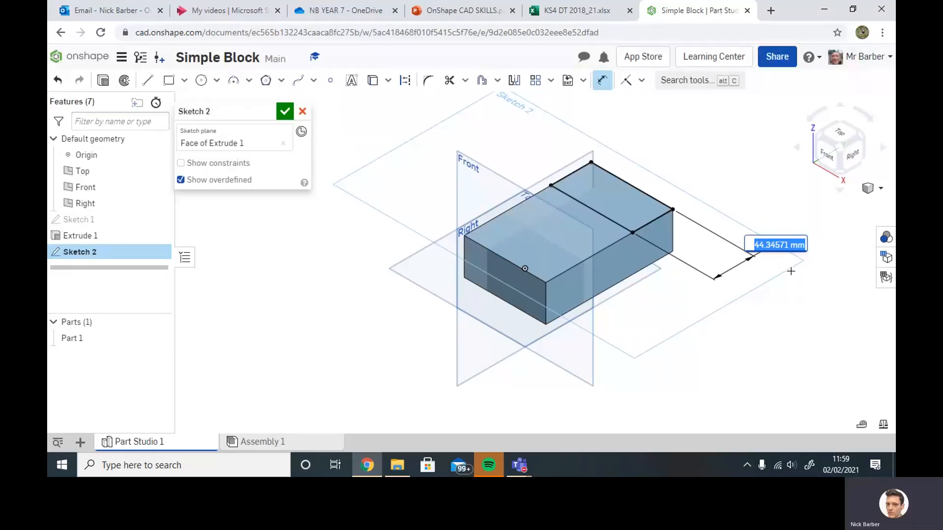
pyautogui.write('45')
pyautogui.press('Return')
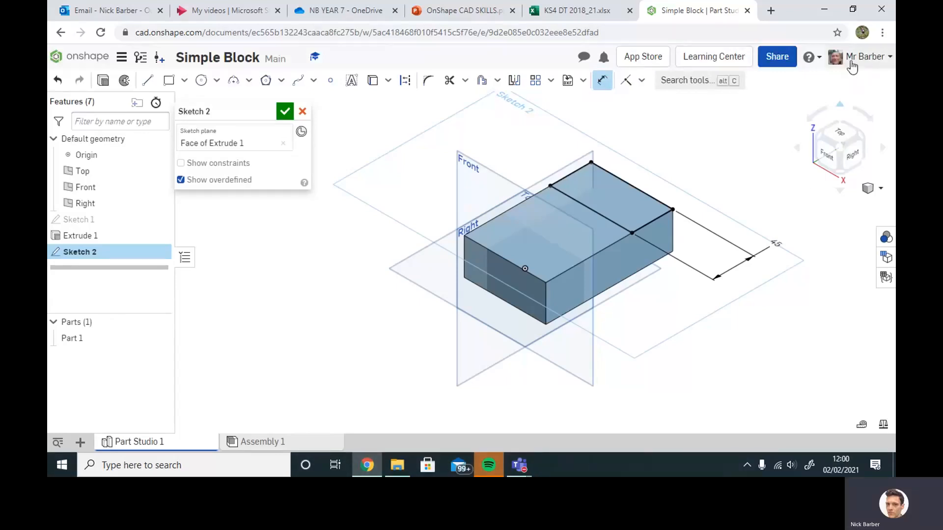
# Step: Open the account preferences and choose Millimeter as the length unit
pyautogui.click(889, 58)
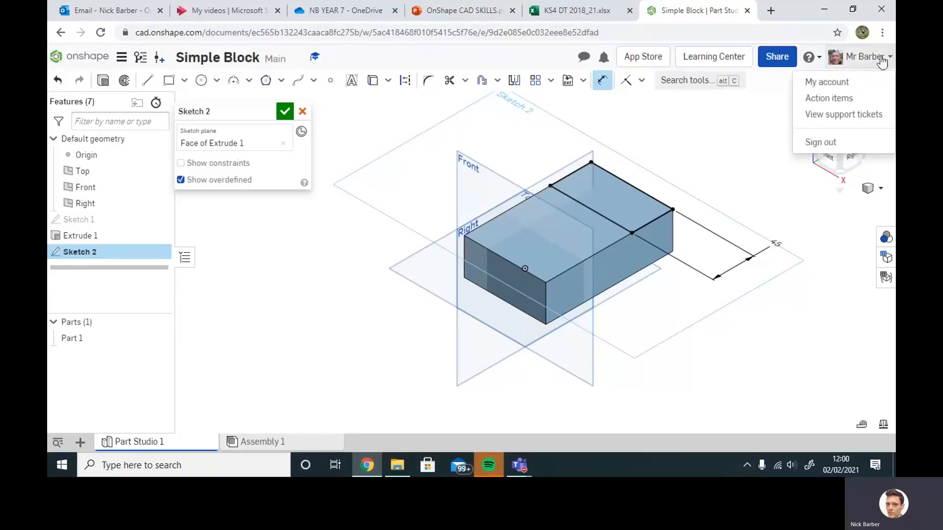
pyautogui.click(830, 83)
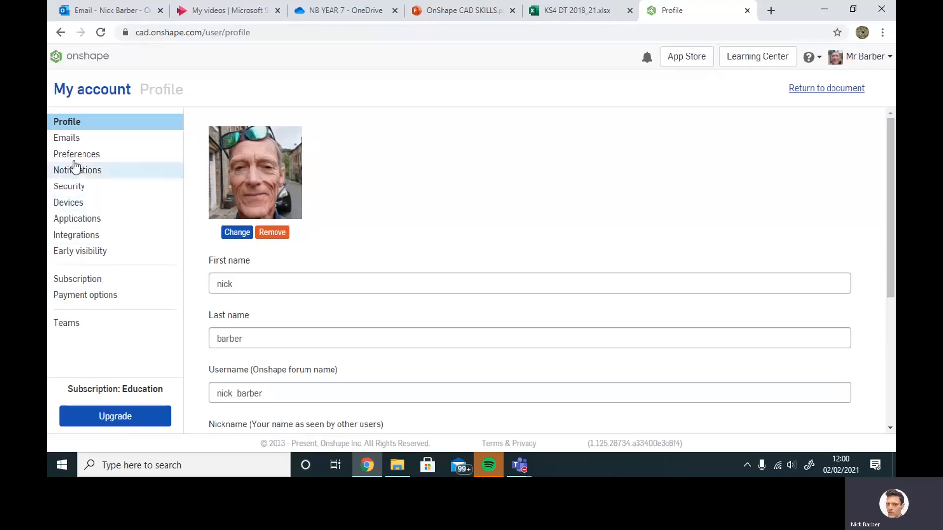
pyautogui.click(74, 157)
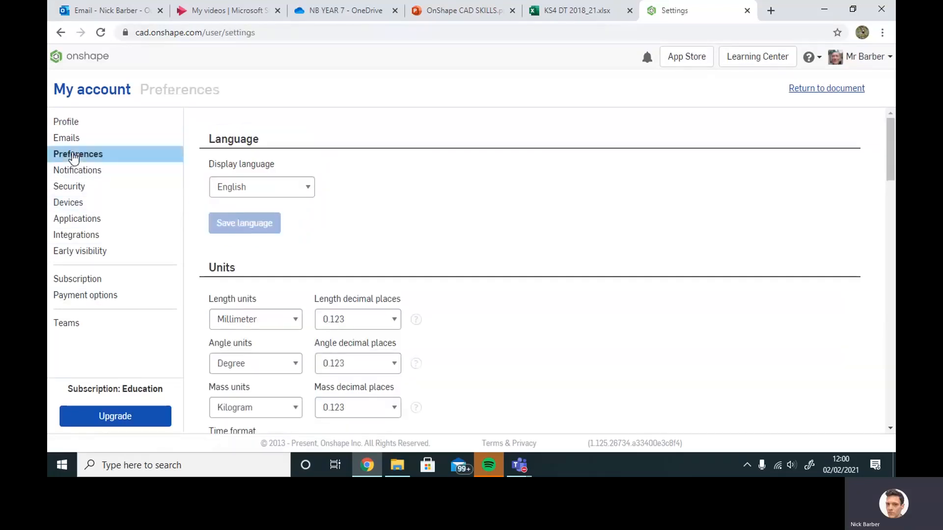
pyautogui.click(287, 324)
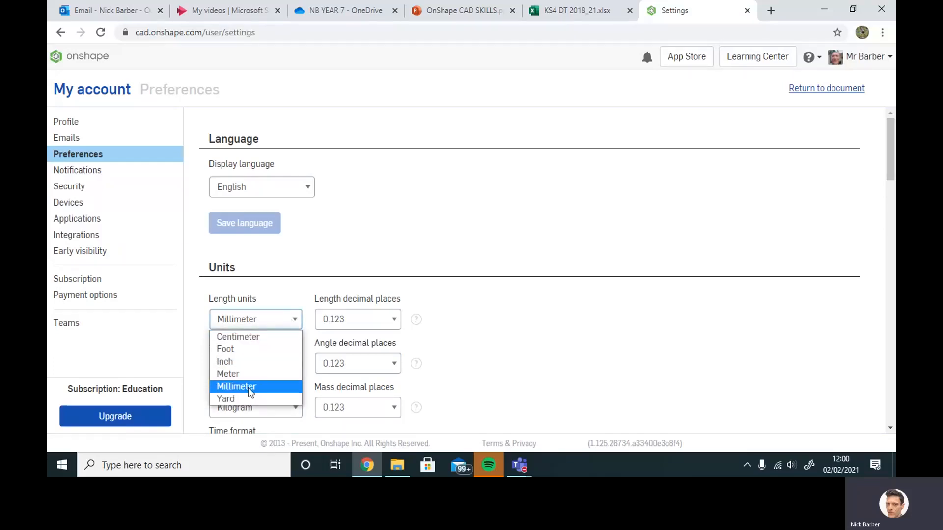
pyautogui.click(250, 388)
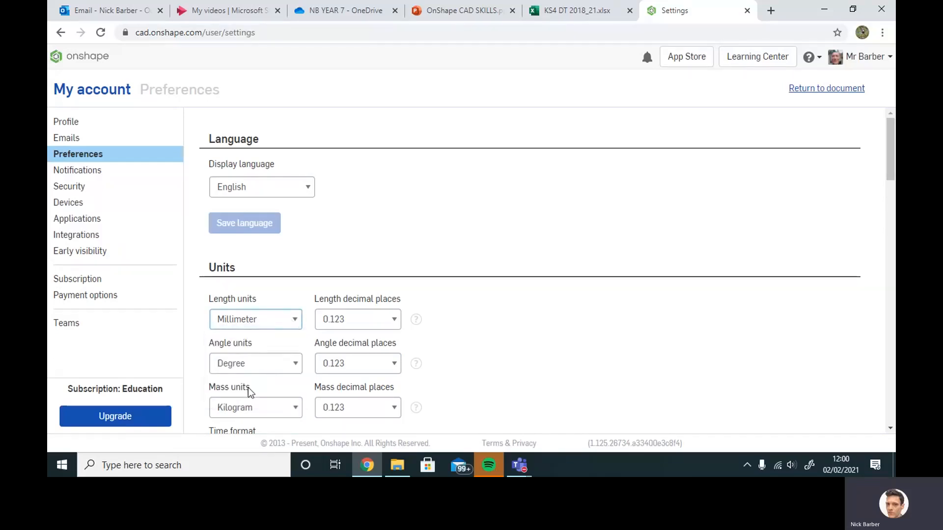
# Step: Set the length, angle and mass decimal places to 0.1, save the unit changes, and return to the document
pyautogui.click(395, 323)
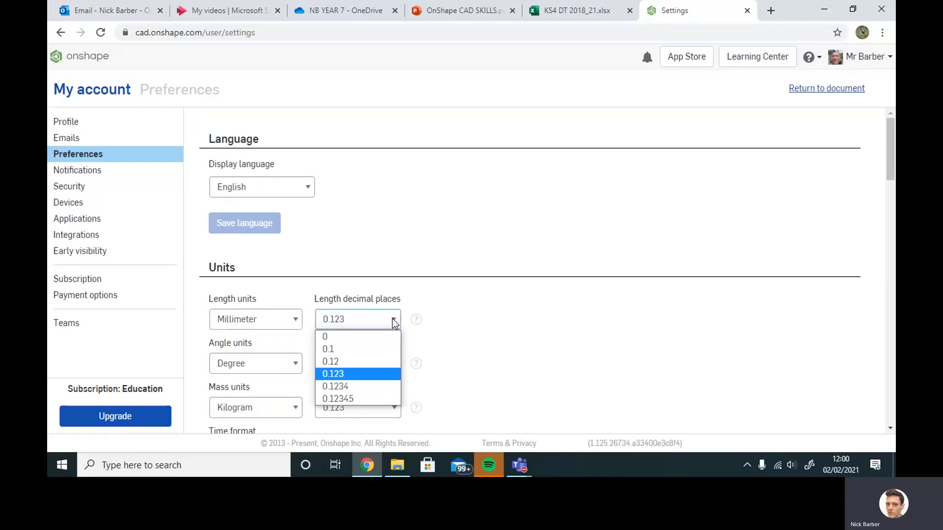
pyautogui.click(348, 353)
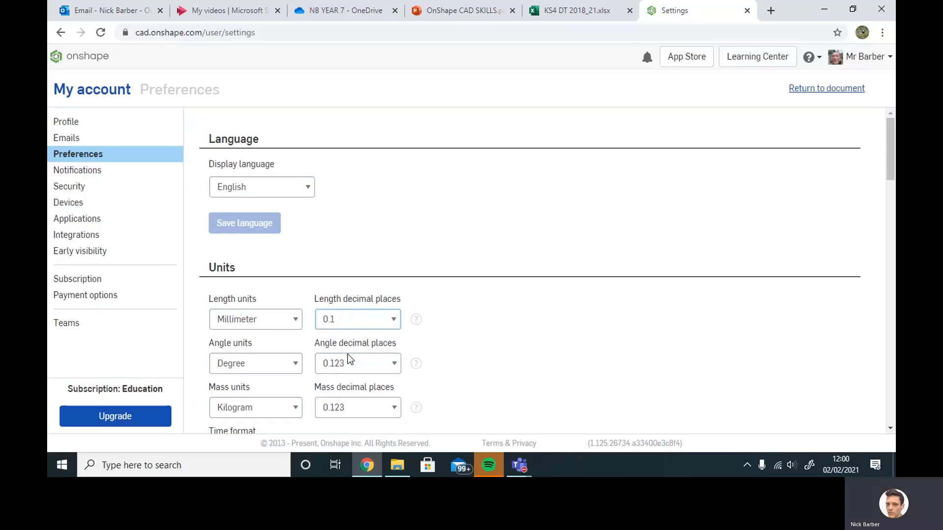
pyautogui.click(392, 363)
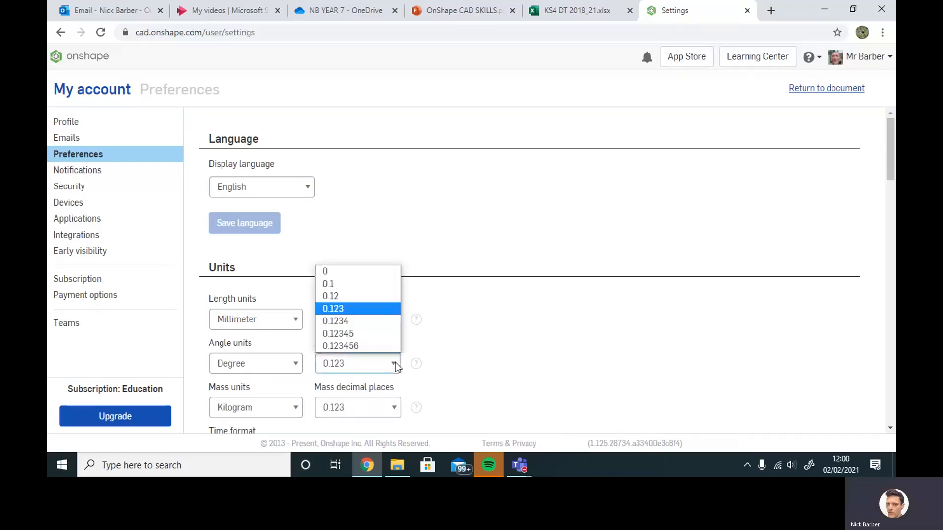
pyautogui.click(329, 285)
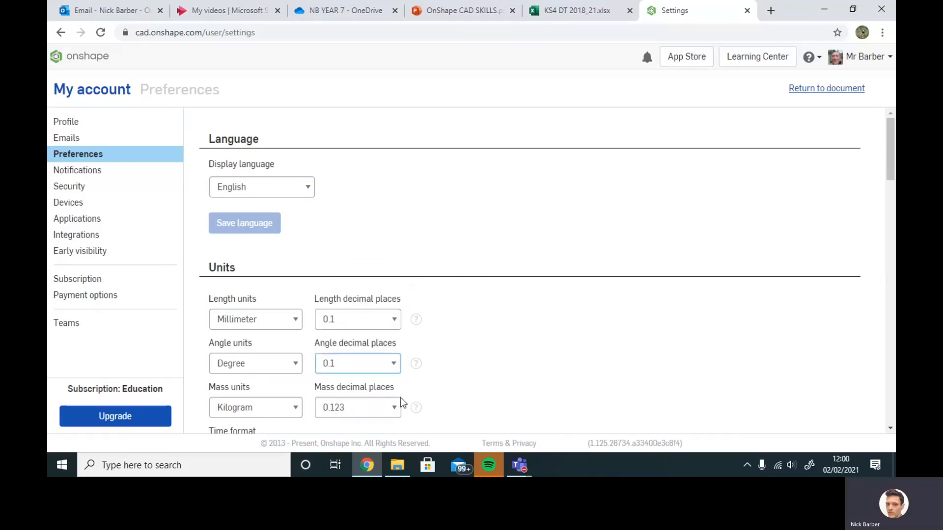
pyautogui.scroll(-1, 397, 351)
pyautogui.click(396, 350)
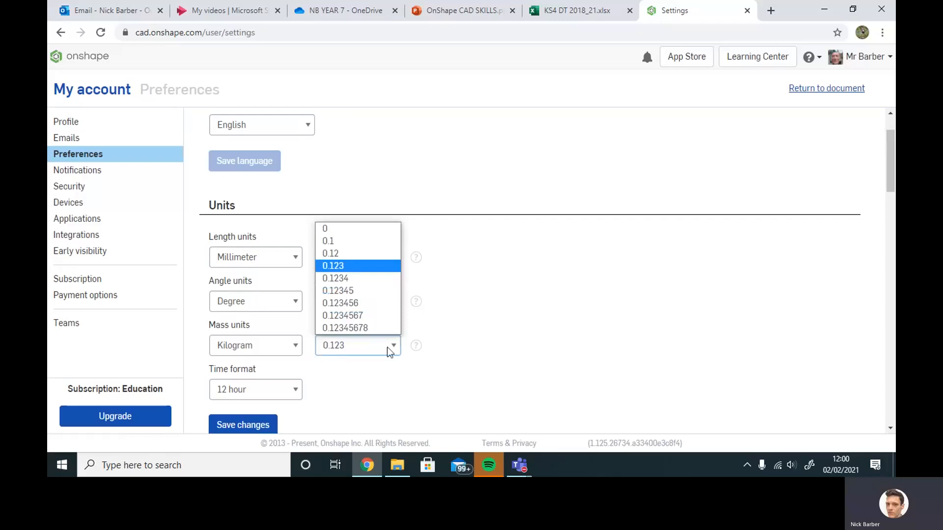
pyautogui.click(338, 241)
pyautogui.scroll(-1, 248, 388)
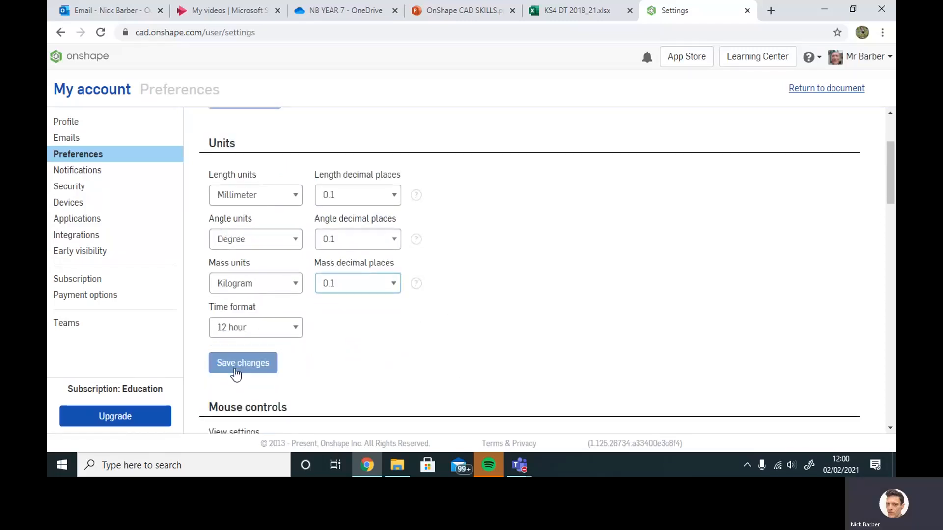
pyautogui.click(234, 365)
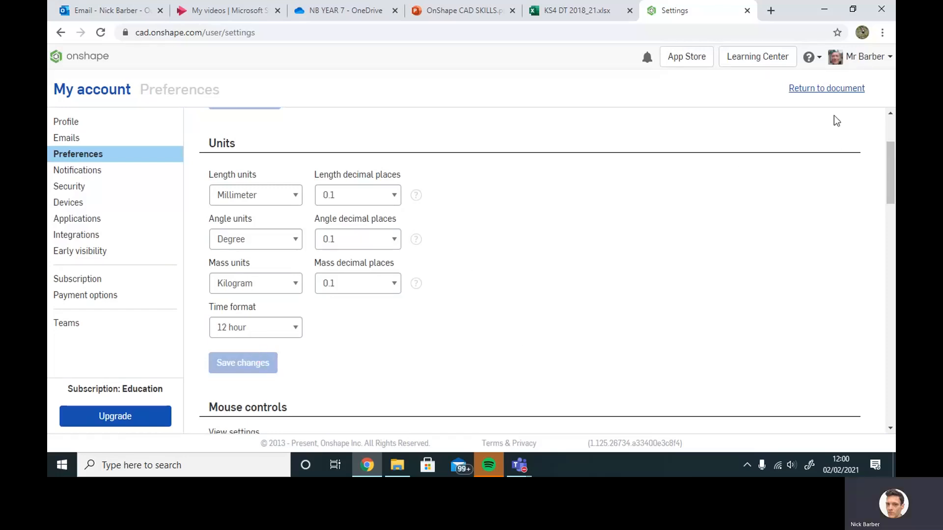
pyautogui.click(832, 91)
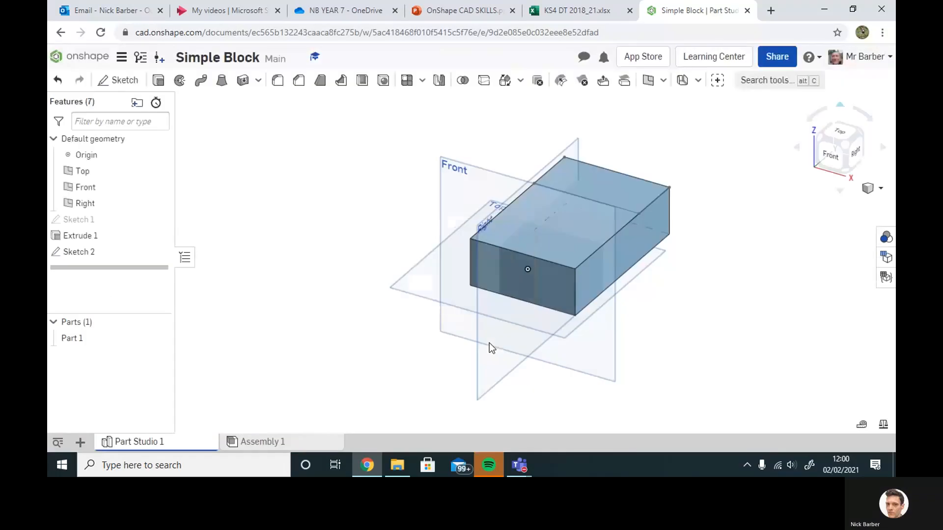
# Step: Extrude the 45 mm rectangle at the back of the block's top face upward 60 mm, adding it to the block
pyautogui.click(611, 184)
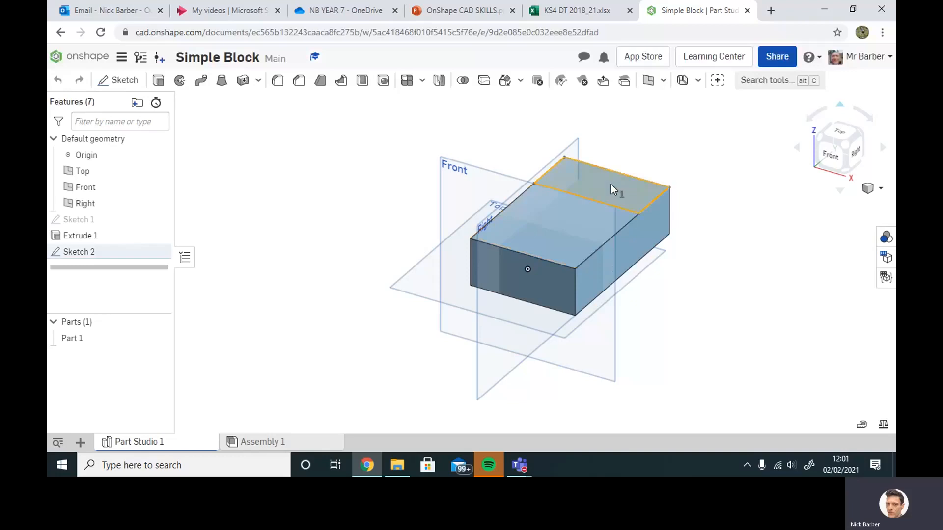
pyautogui.click(158, 80)
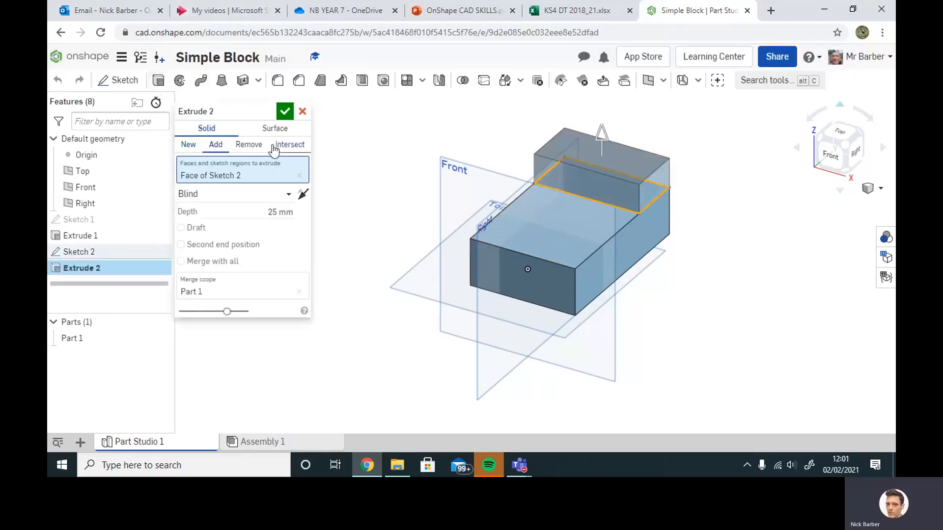
pyautogui.click(278, 212)
pyautogui.write('60')
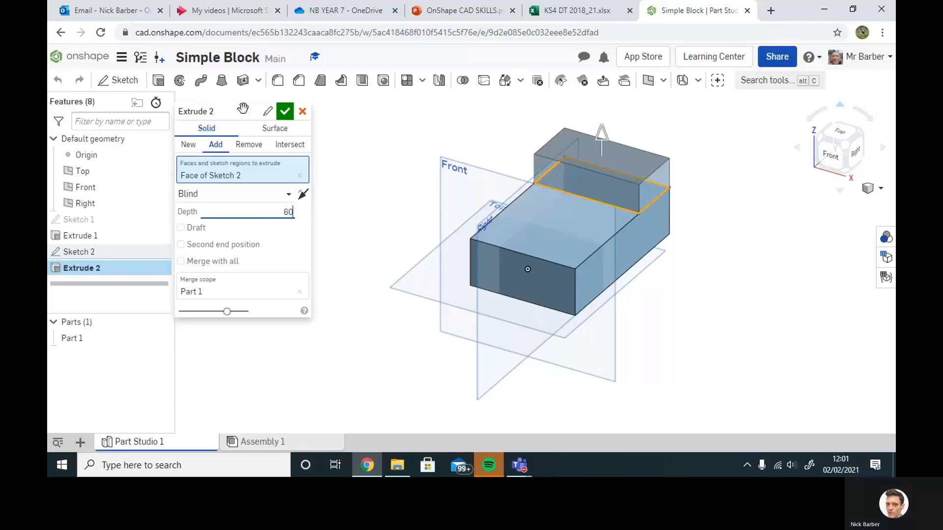
pyautogui.click(285, 111)
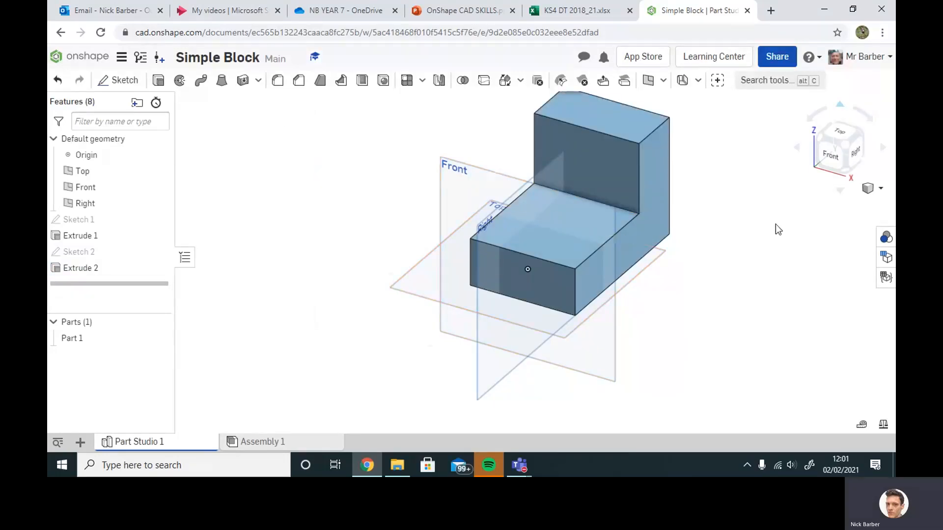
pyautogui.moveTo(776, 226); pyautogui.dragTo(708, 245, button='middle')
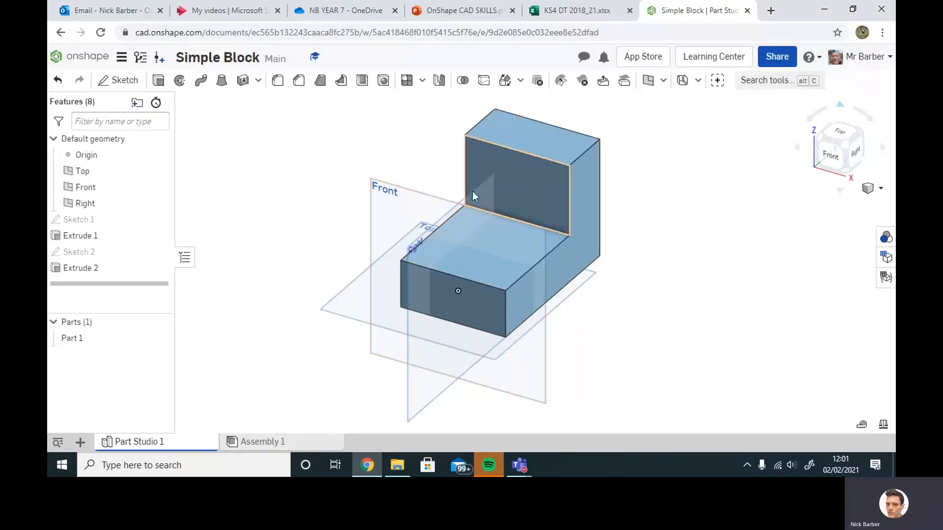
pyautogui.click(421, 412)
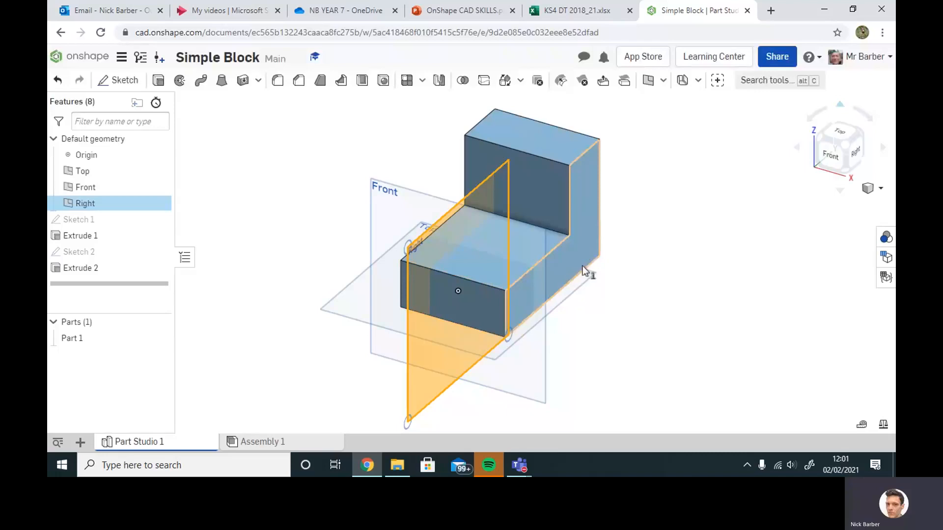
pyautogui.click(686, 257)
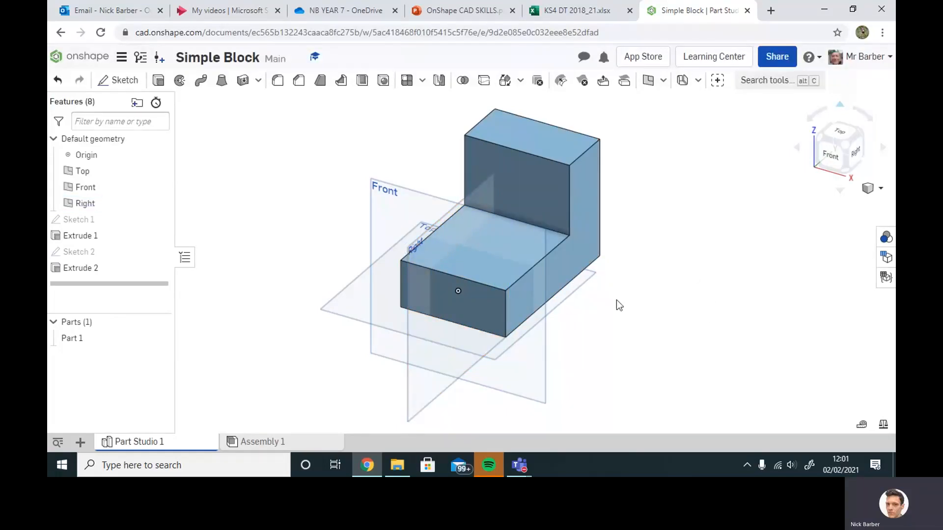
pyautogui.click(464, 279)
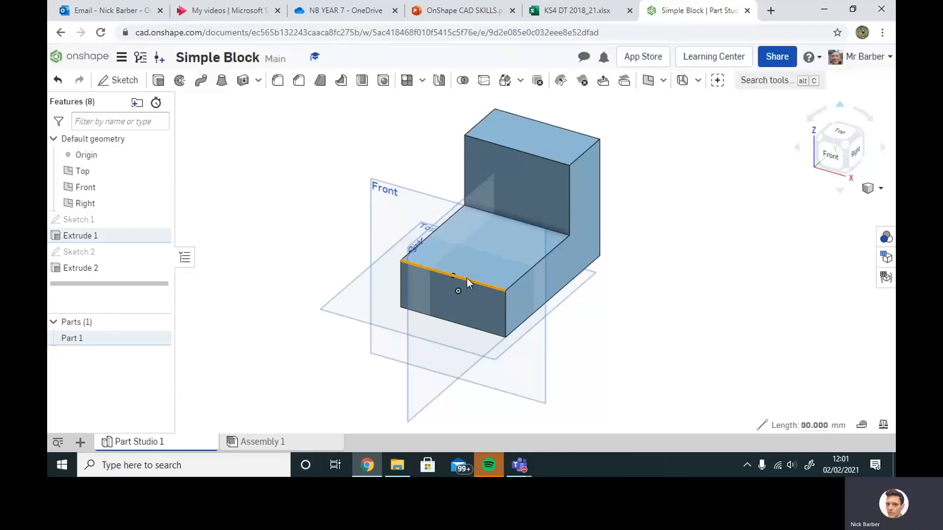
pyautogui.click(714, 314)
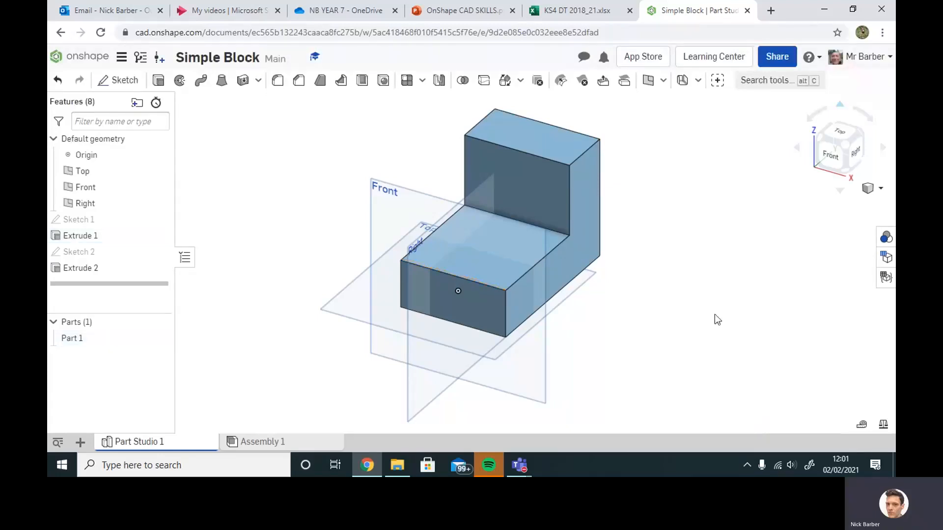
# Step: Fillet the lower block's front-right vertical edge with a 45 mm radius
pyautogui.click(505, 304)
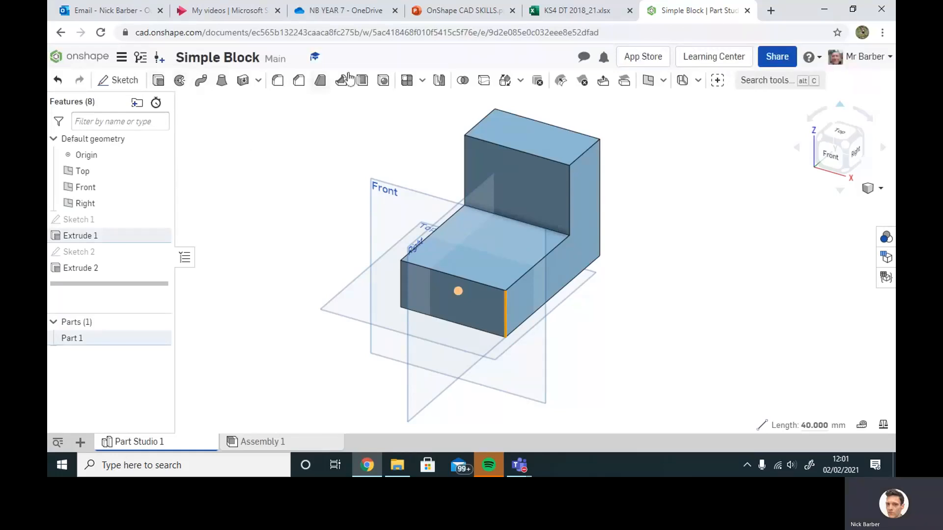
pyautogui.click(278, 82)
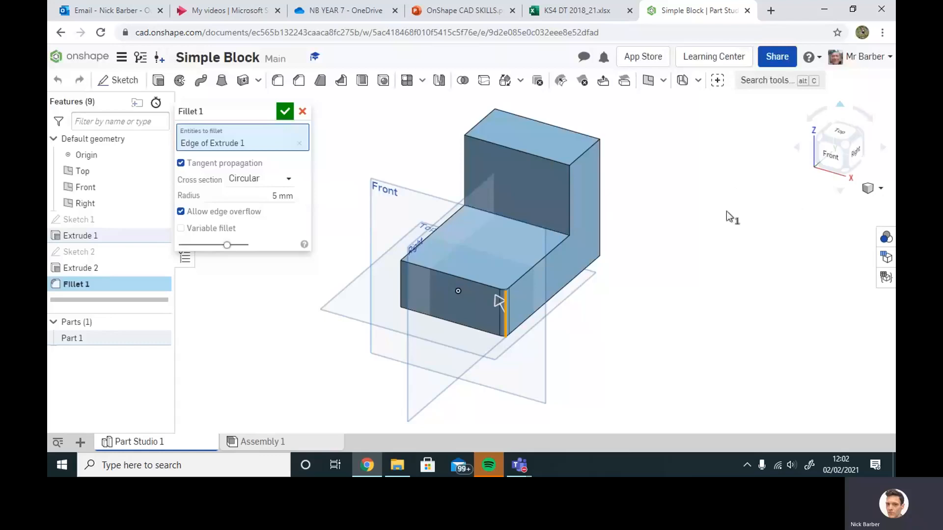
pyautogui.moveTo(727, 211); pyautogui.dragTo(719, 235, button='right')
pyautogui.scroll(5, 639, 253)
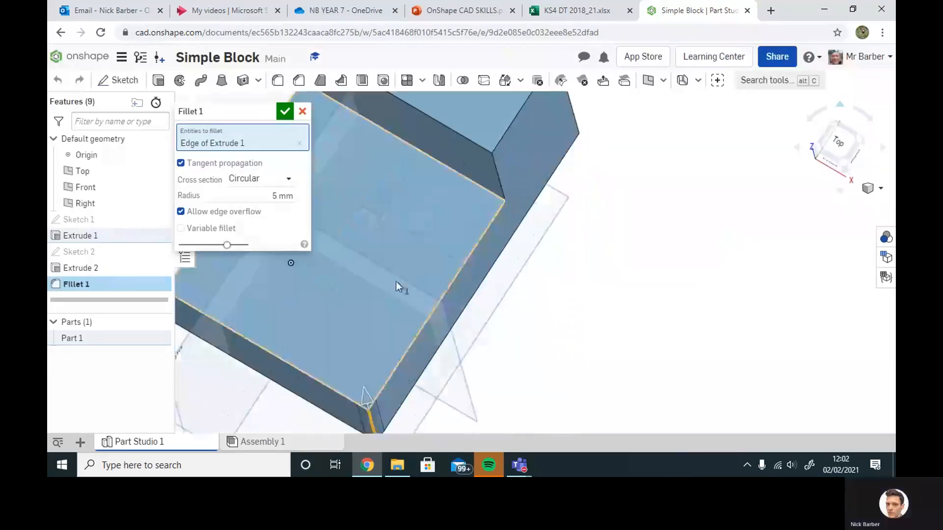
pyautogui.scroll(-4, 549, 200)
pyautogui.scroll(6, 546, 218)
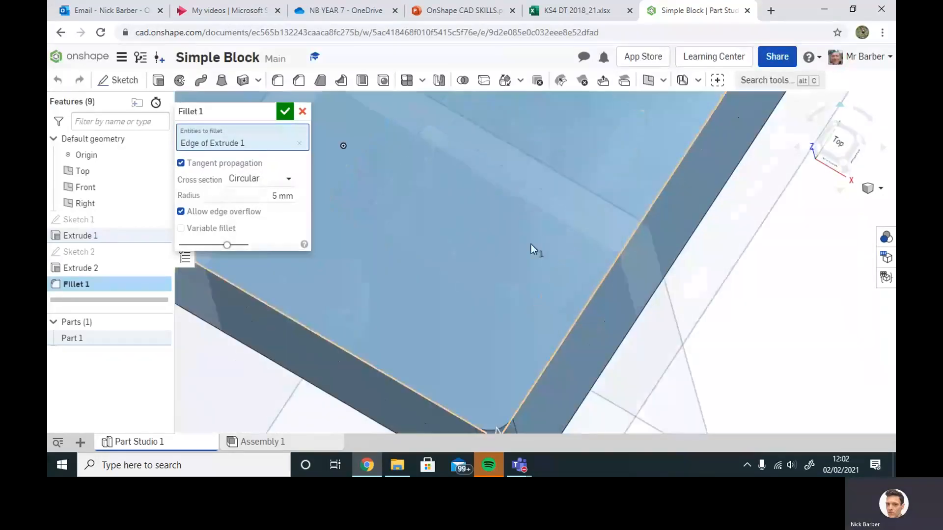
pyautogui.scroll(-5, 532, 244)
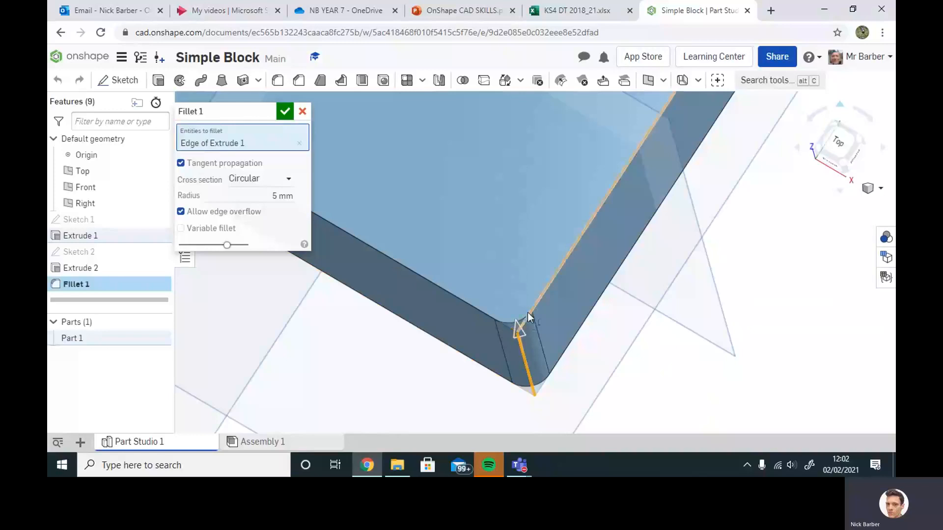
pyautogui.click(274, 195)
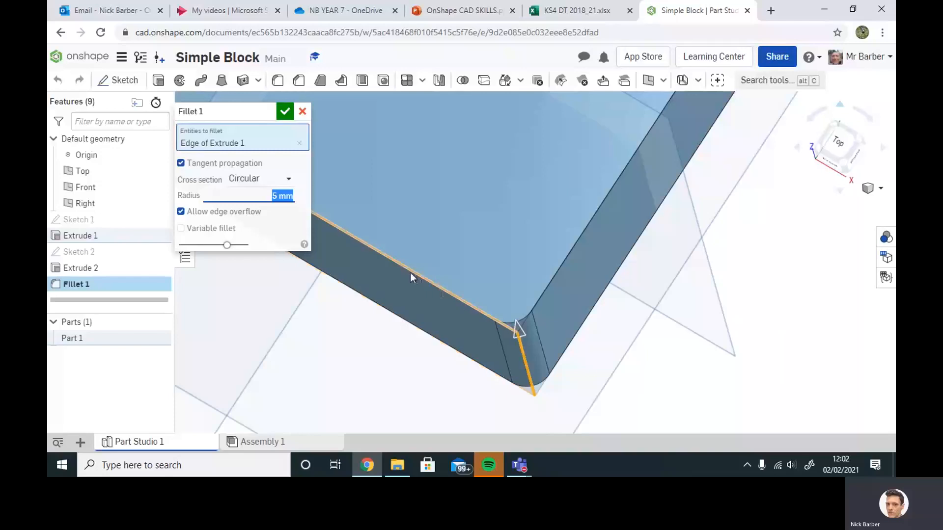
pyautogui.write('45')
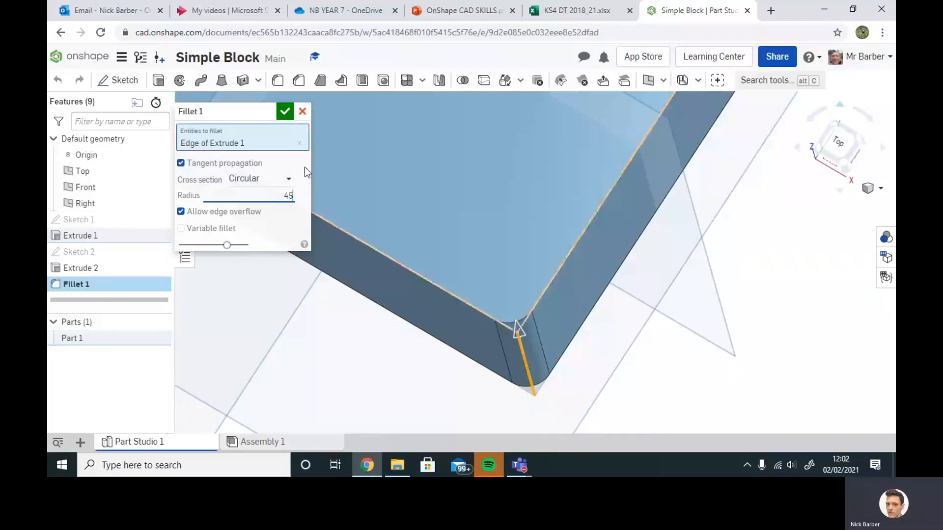
pyautogui.click(285, 111)
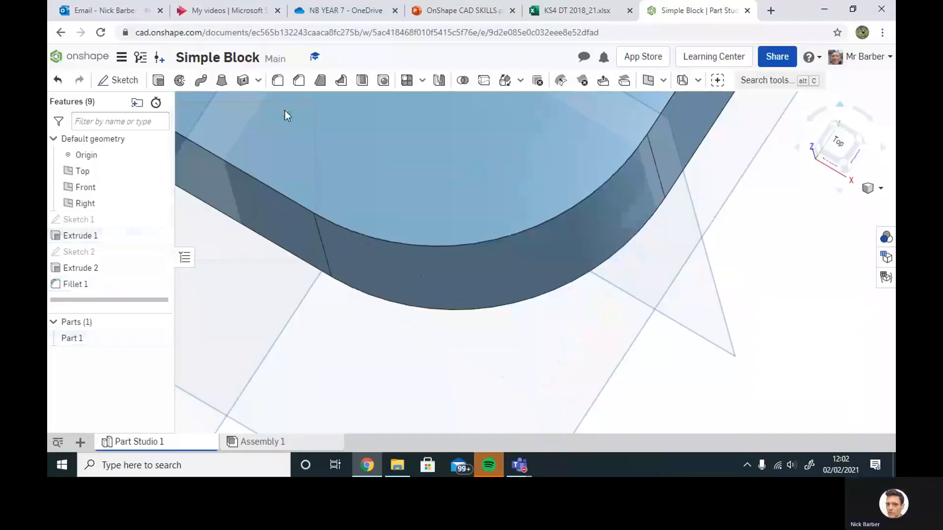
# Step: Chamfer the raised section's upper right-hand edge using two distances, 25 mm for the first and 30 mm for the second
pyautogui.moveTo(801, 234); pyautogui.dragTo(739, 345, button='middle')
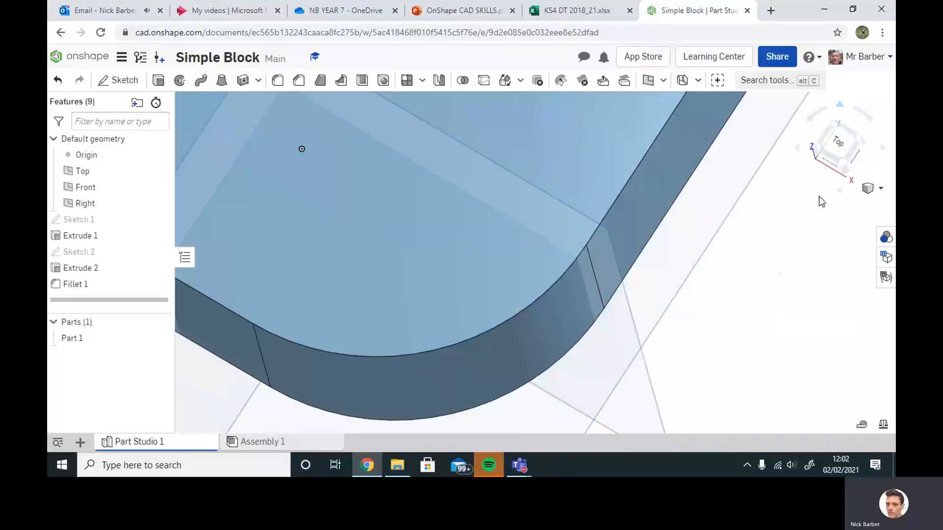
pyautogui.moveTo(776, 270); pyautogui.dragTo(785, 234, button='right')
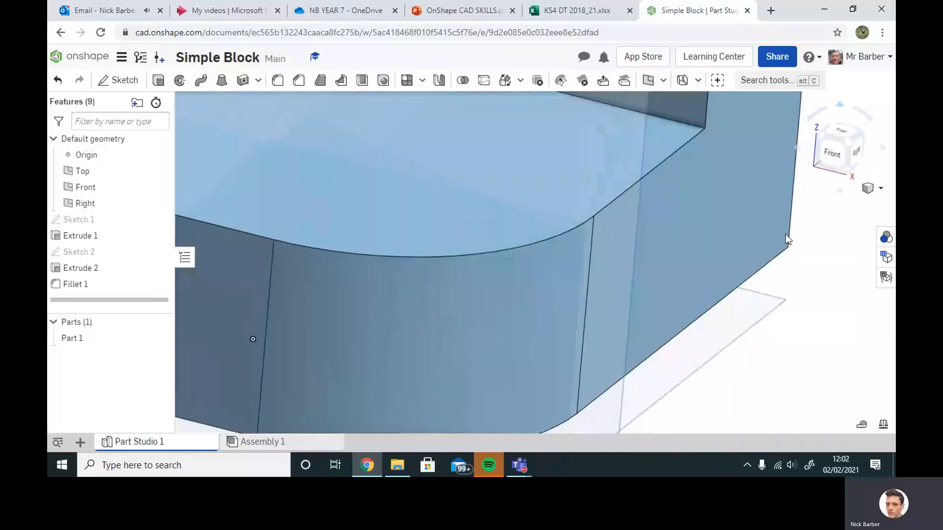
pyautogui.click(882, 190)
pyautogui.click(817, 203)
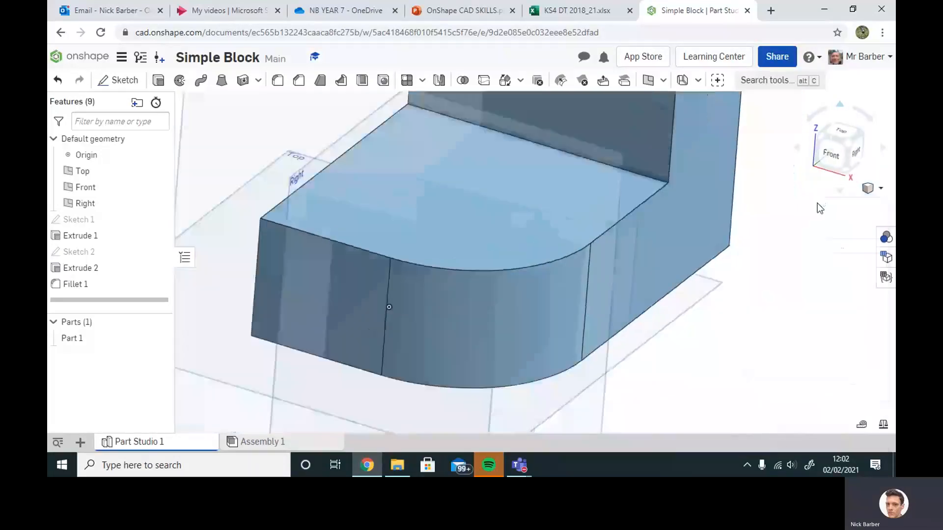
pyautogui.scroll(4, 729, 267)
pyautogui.moveTo(703, 258); pyautogui.dragTo(818, 328, button='middle')
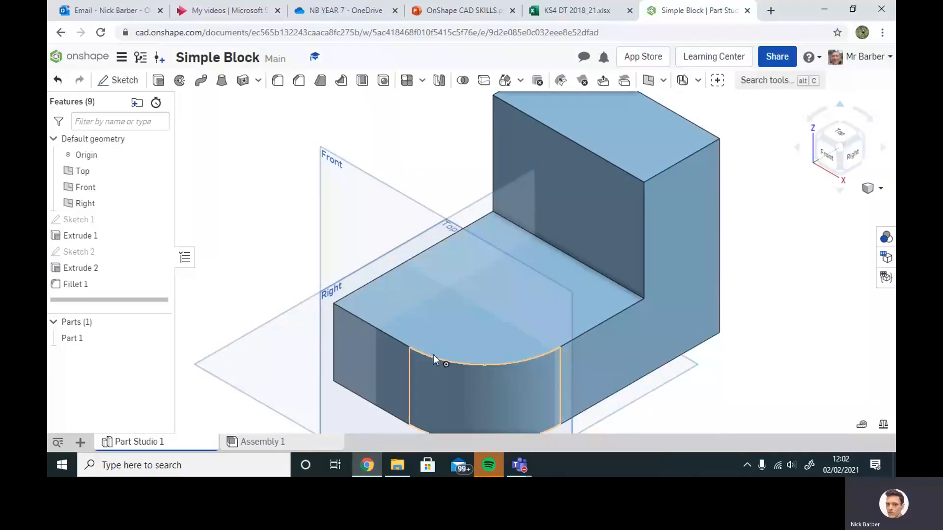
pyautogui.click(673, 167)
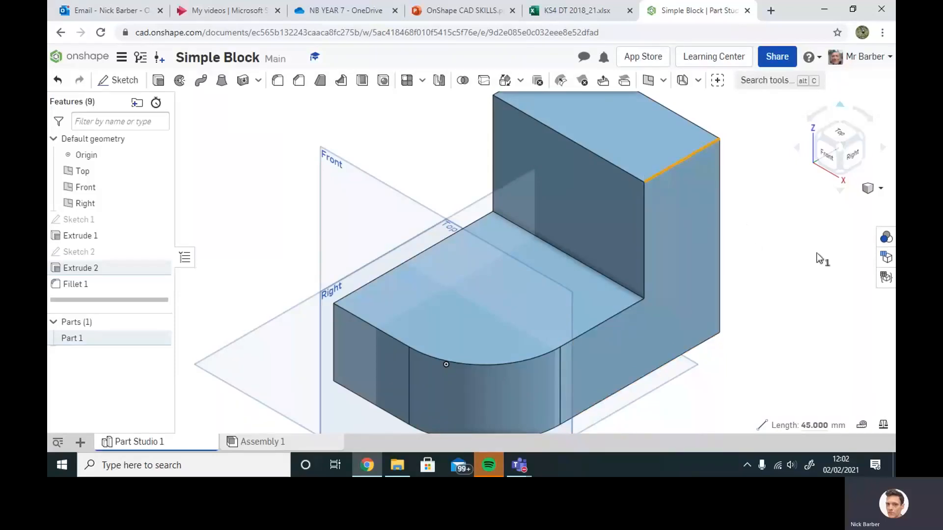
pyautogui.click(299, 81)
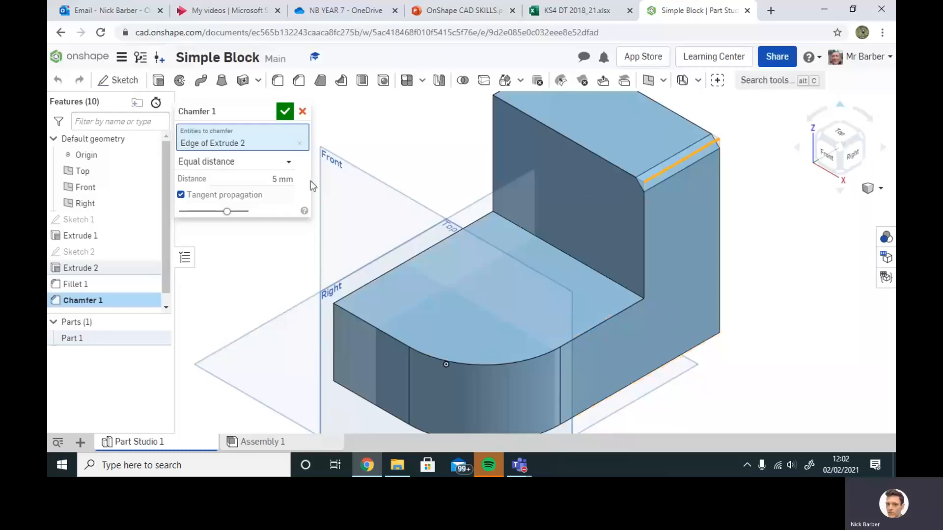
pyautogui.click(289, 166)
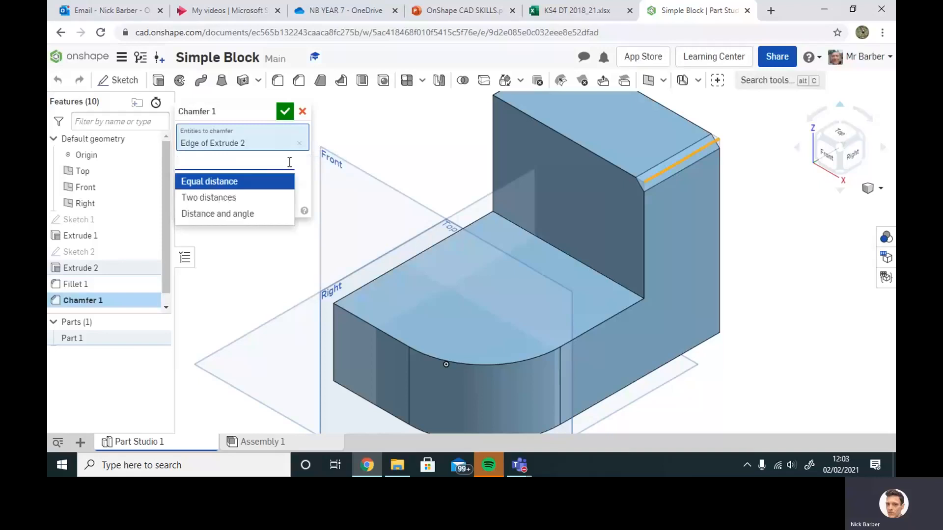
pyautogui.click(224, 198)
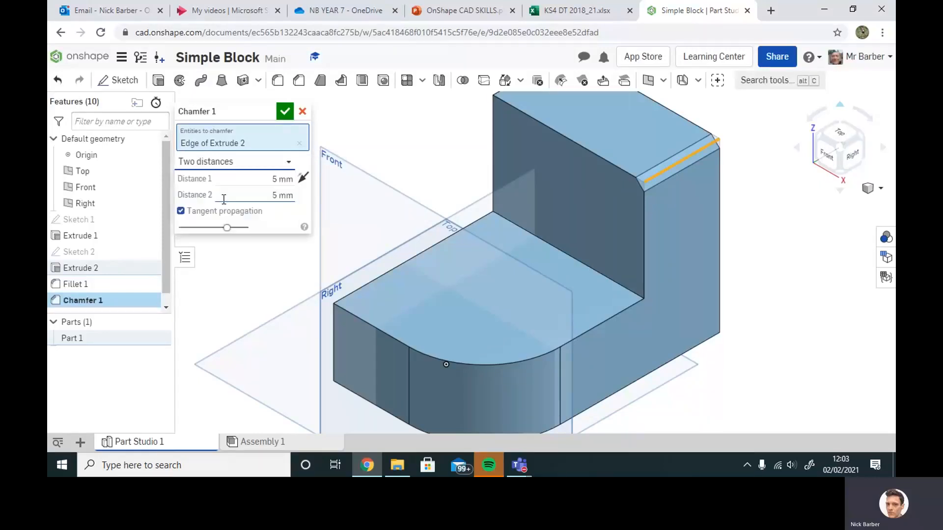
pyautogui.click(273, 179)
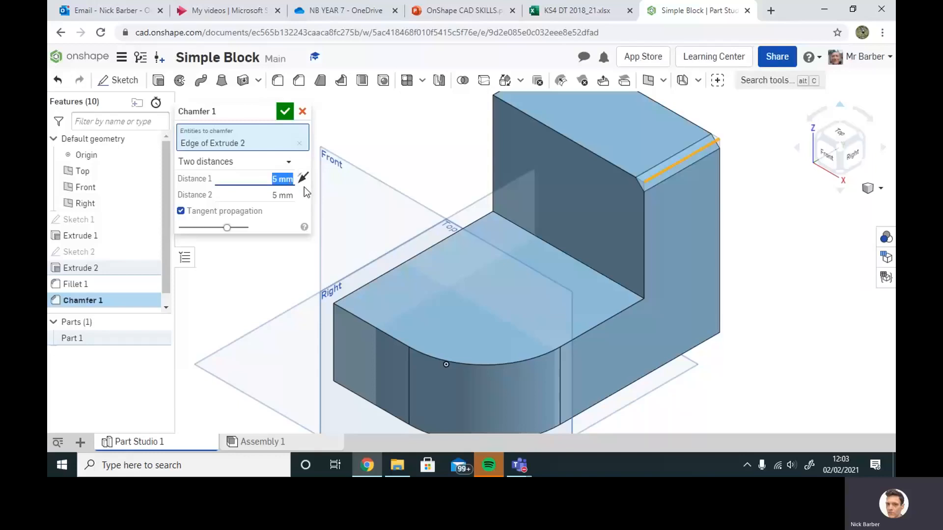
pyautogui.write('25')
pyautogui.click(273, 195)
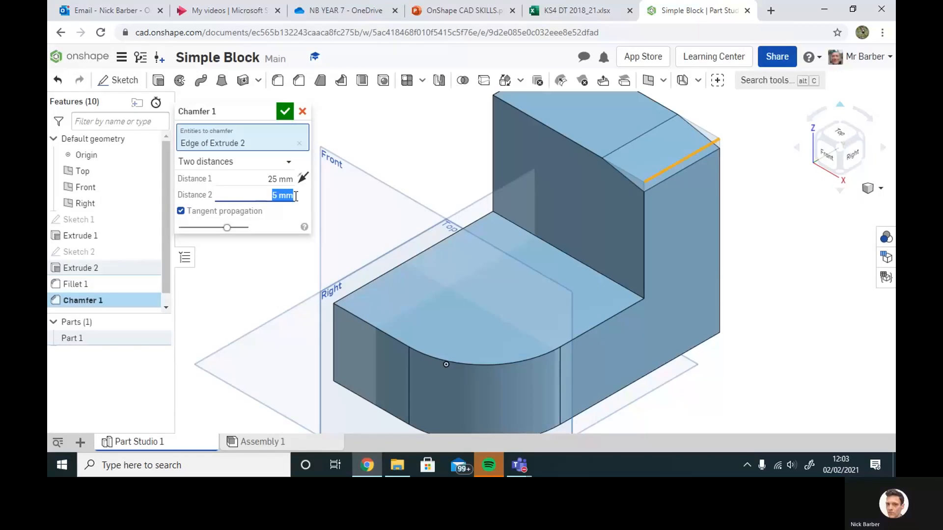
pyautogui.write('30')
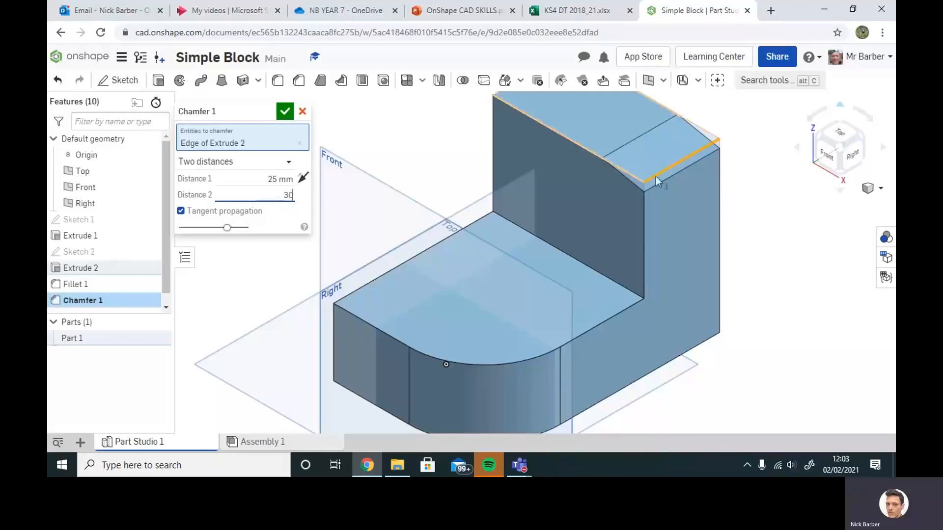
pyautogui.click(284, 113)
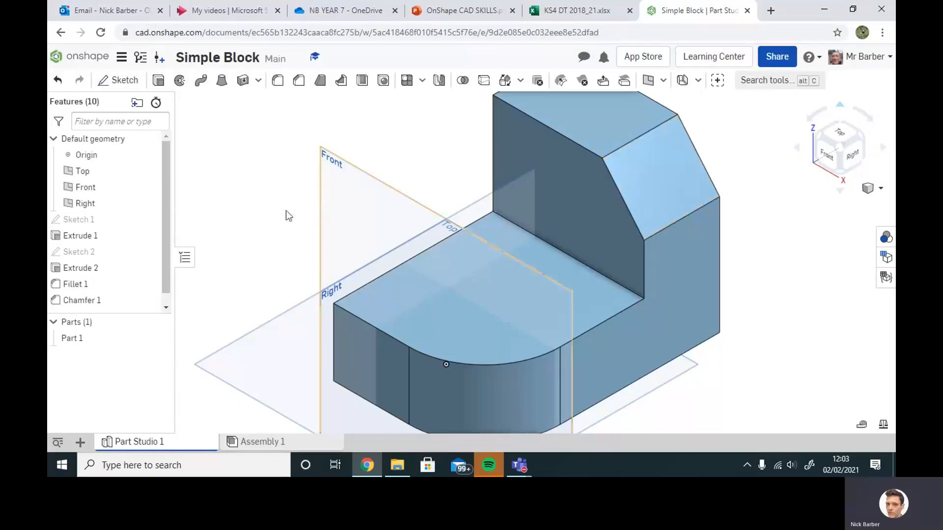
# Step: Edit the chamfer on the raised section and set its first distance to 15 mm
pyautogui.click(72, 300)
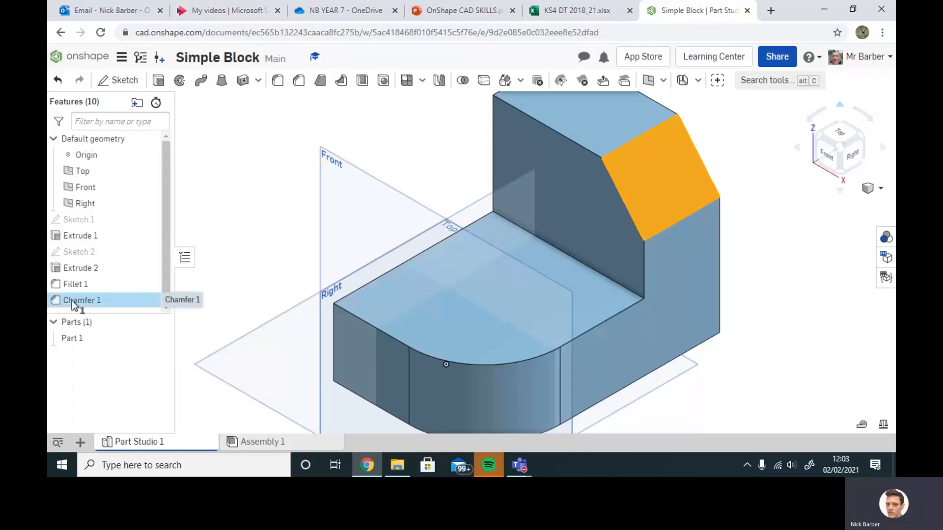
pyautogui.rightClick(71, 301)
pyautogui.click(86, 322)
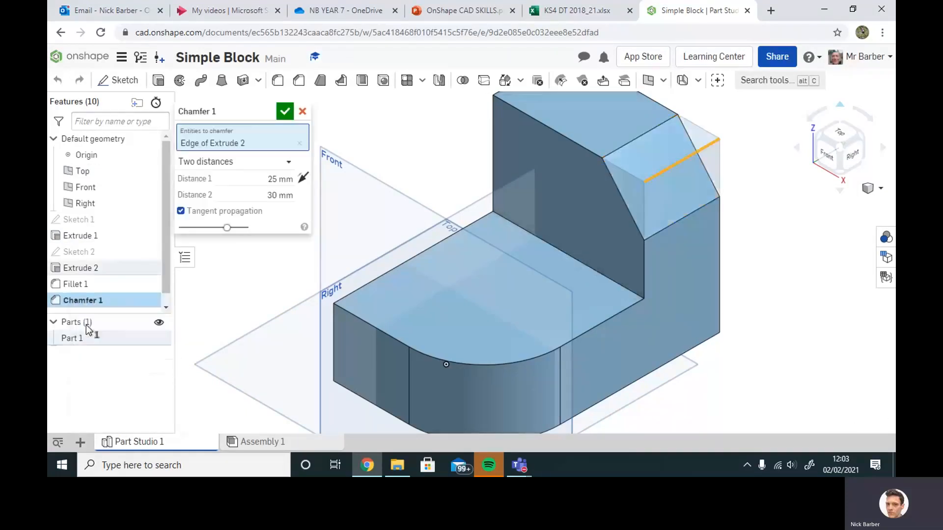
pyautogui.click(276, 180)
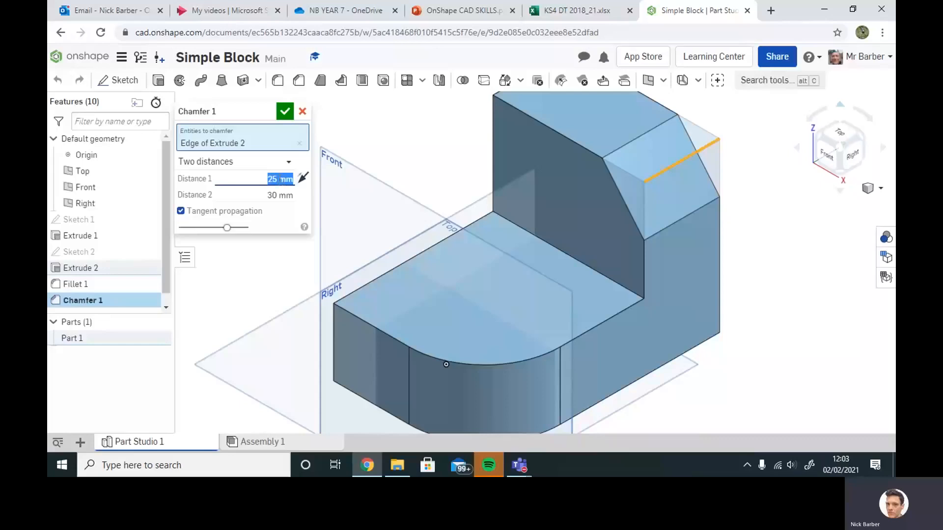
pyautogui.click(281, 180)
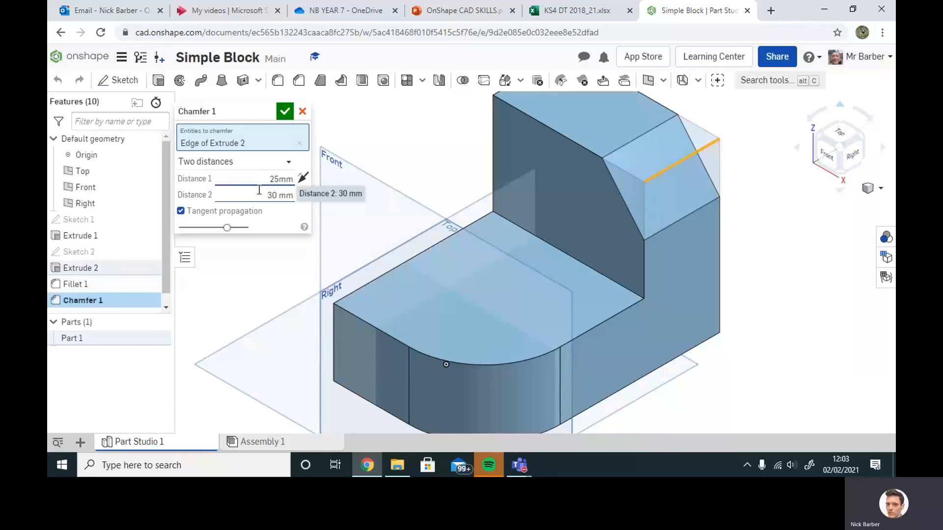
pyautogui.press('BackSpace')
pyautogui.press('BackSpace')
pyautogui.write('15')
pyautogui.click(283, 113)
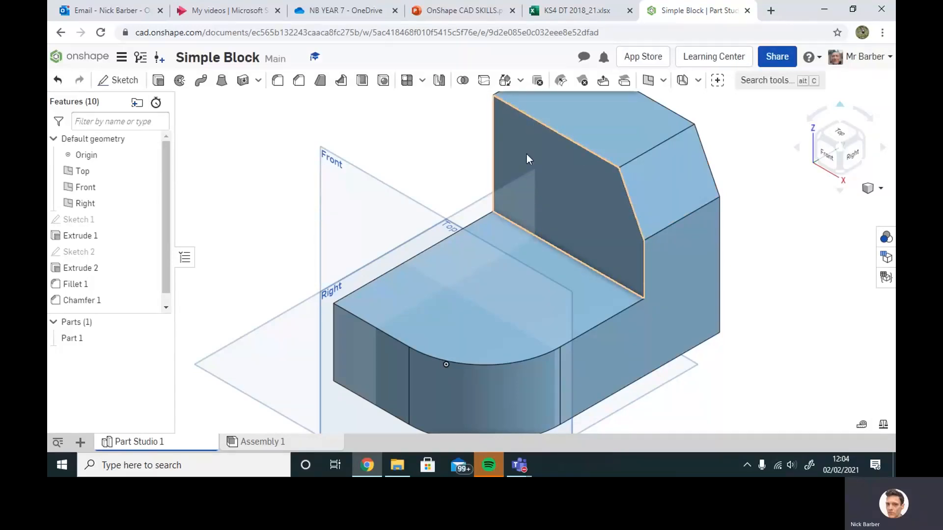
# Step: Sketch a rectangle about 30 by 30 mm on the raised section's front face, starting on its upper edge
pyautogui.click(544, 124)
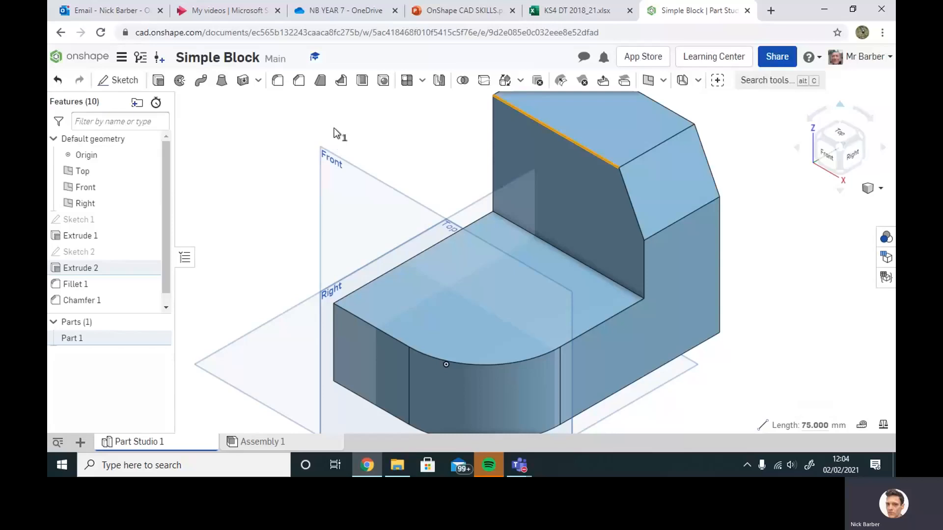
pyautogui.click(578, 214)
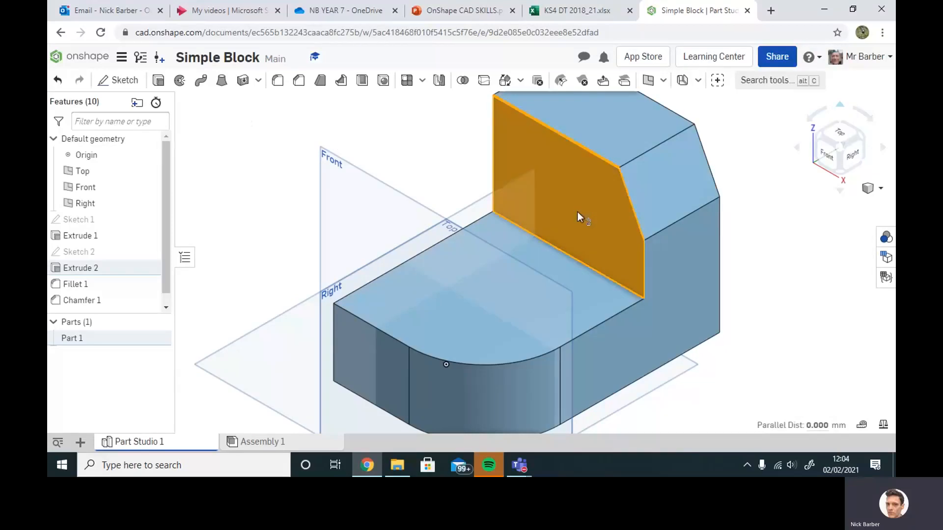
pyautogui.click(126, 83)
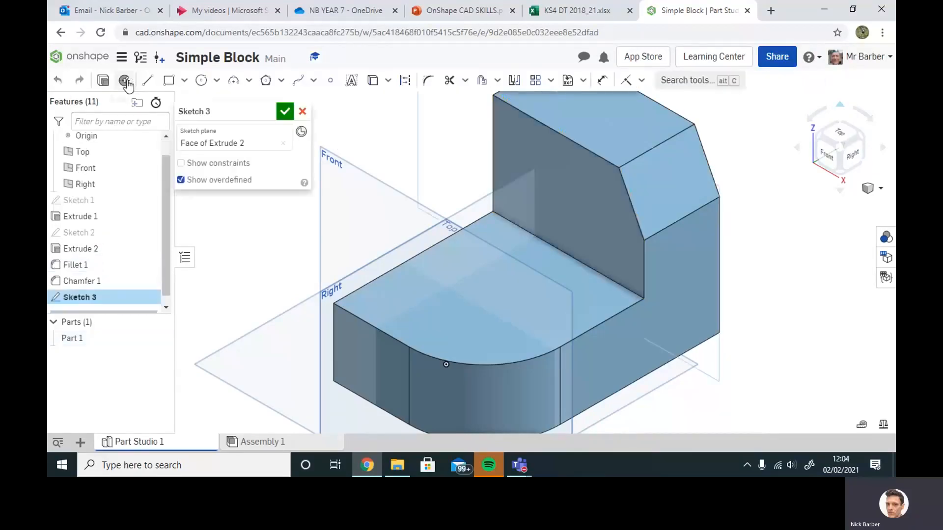
pyautogui.click(169, 81)
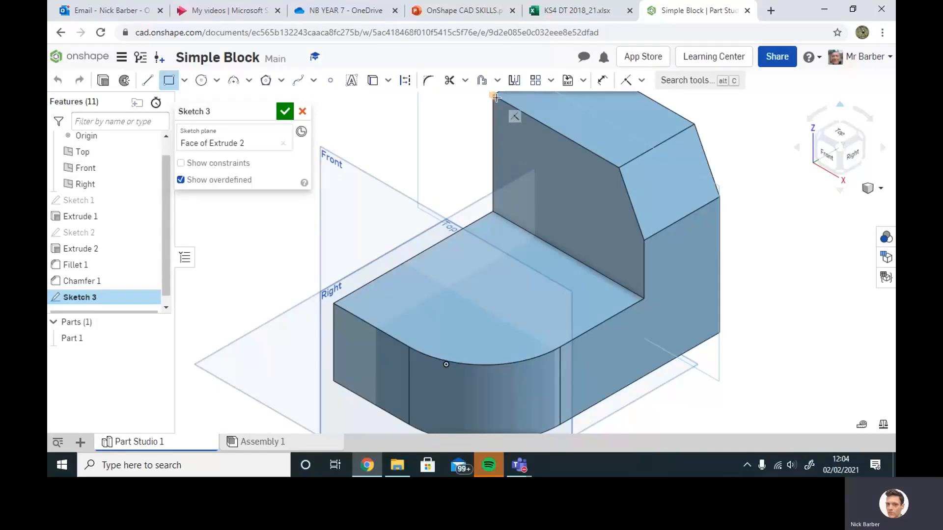
pyautogui.click(534, 120)
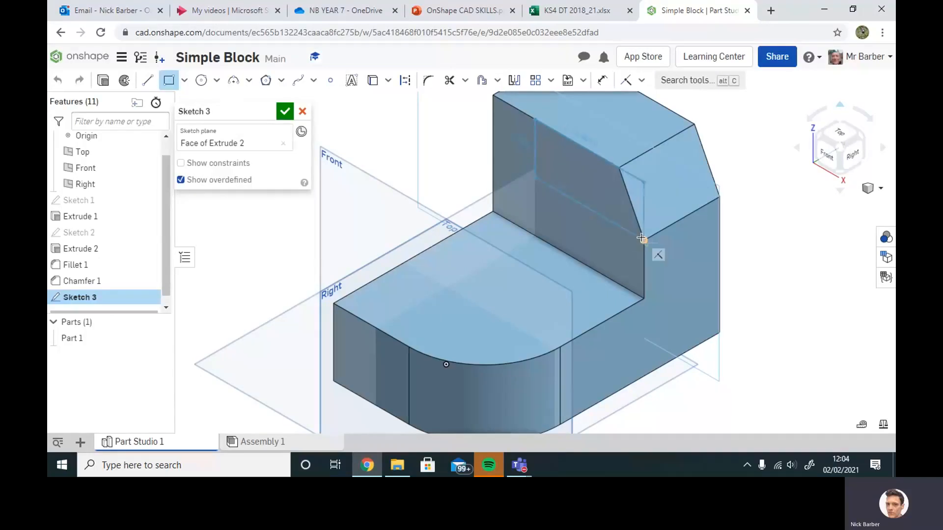
pyautogui.click(584, 207)
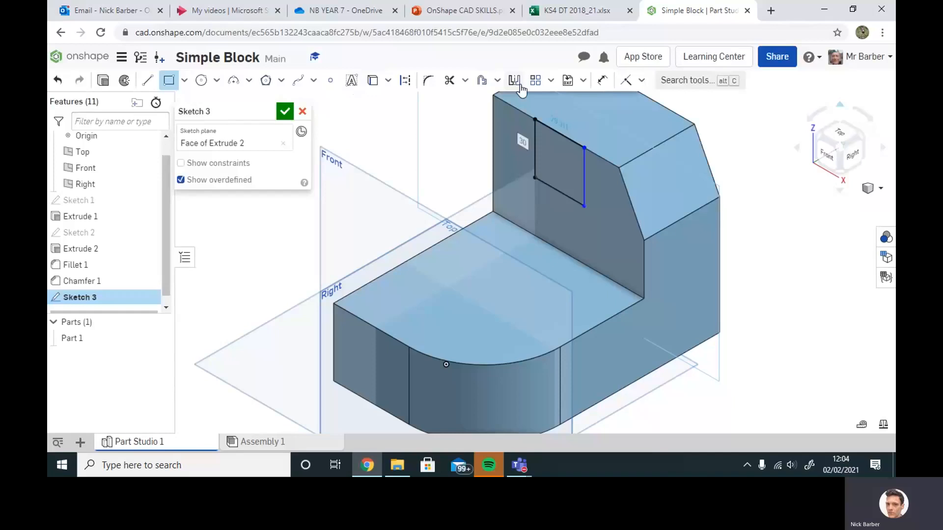
# Step: Set the width of the sketched rectangle to 25 mm
pyautogui.click(602, 80)
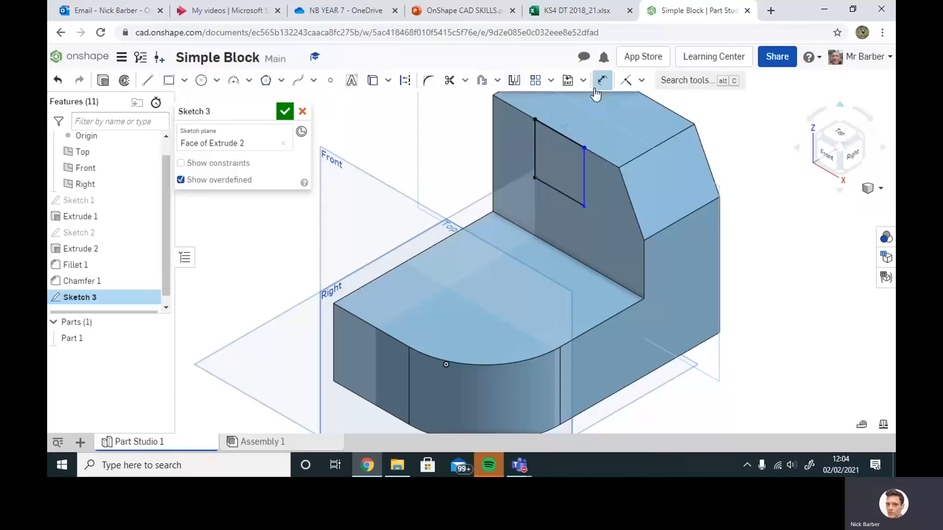
pyautogui.click(561, 135)
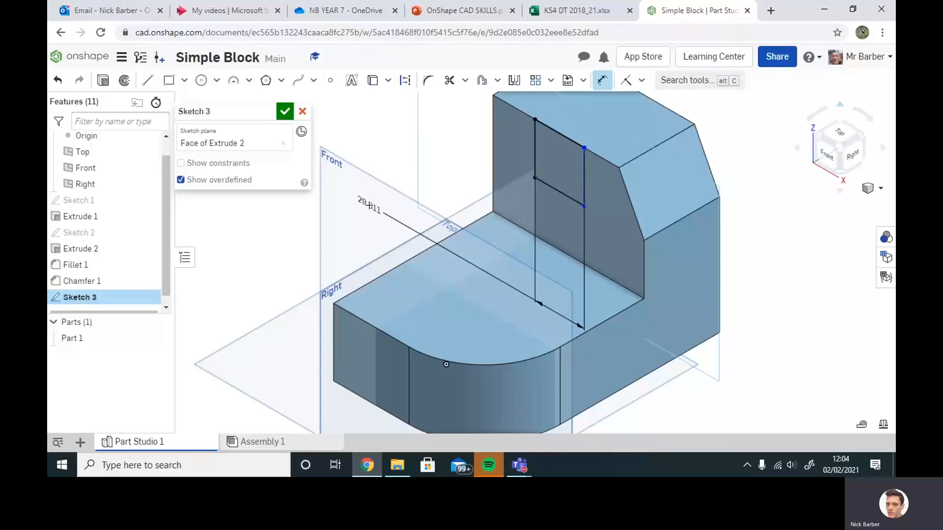
pyautogui.click(370, 205)
pyautogui.write('25')
pyautogui.press('Escape')
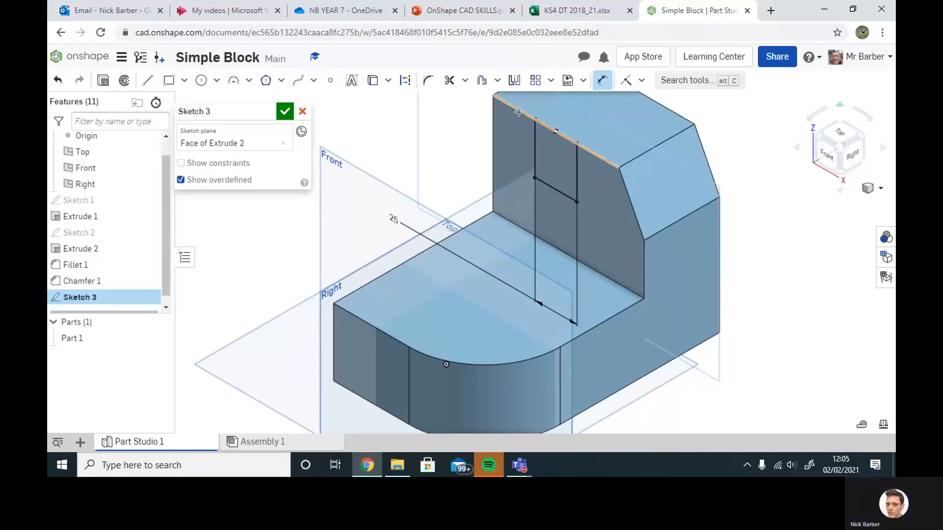
# Step: Dimension the rectangle's left side 25 mm from the left vertical edge of the raised section's front face
pyautogui.click(536, 154)
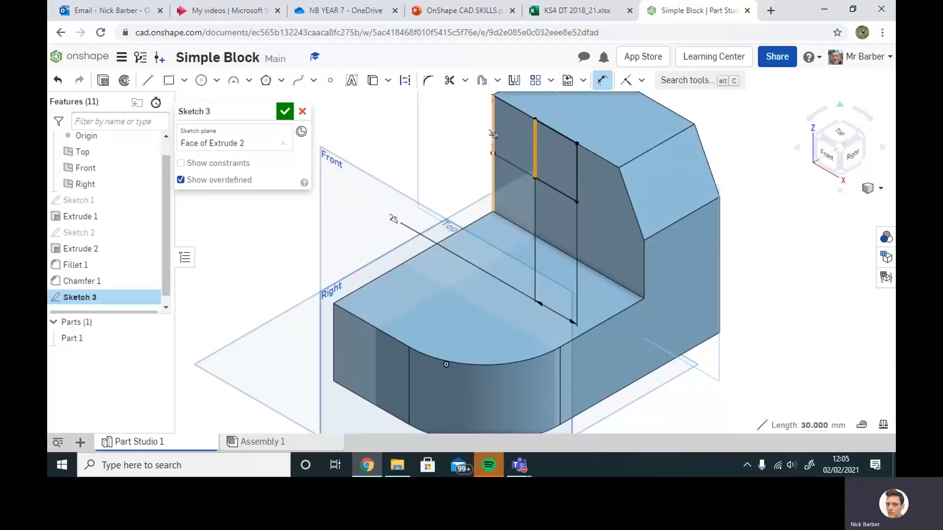
pyautogui.click(492, 134)
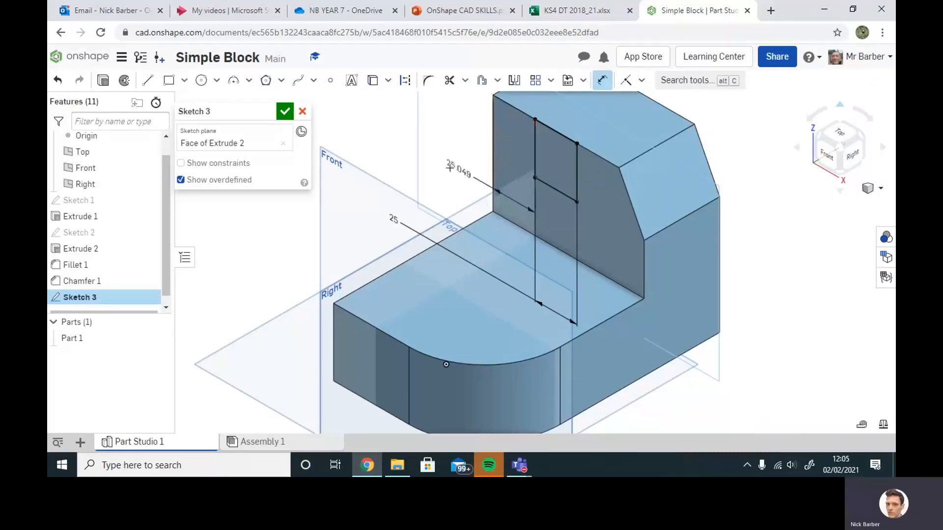
pyautogui.click(394, 157)
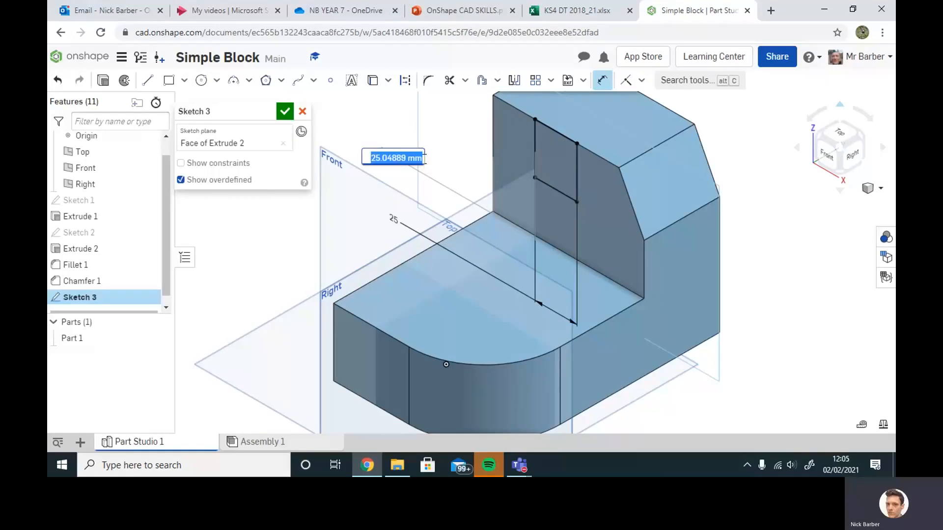
pyautogui.write('25')
pyautogui.press('Return')
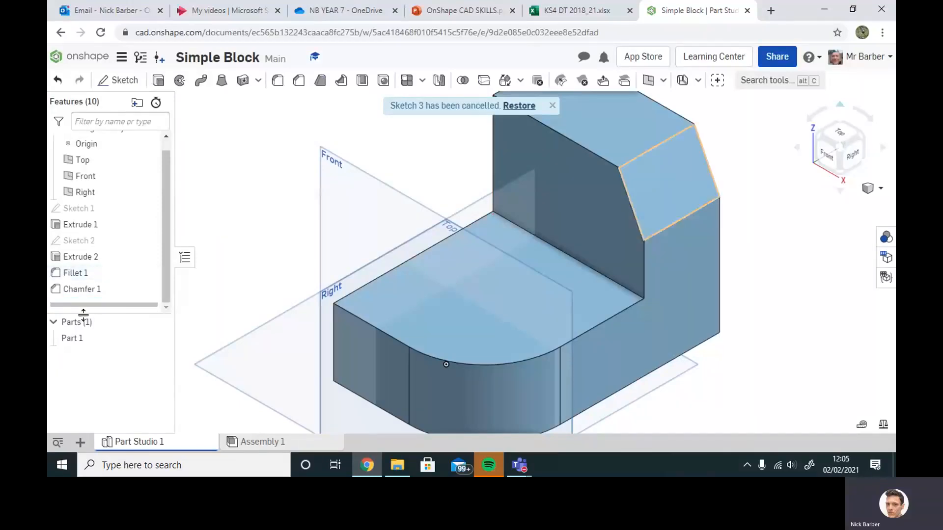
# Step: Start a new sketch on the raised section's front face and draw a line about 25 mm along its upper edge from the left corner
pyautogui.click(535, 177)
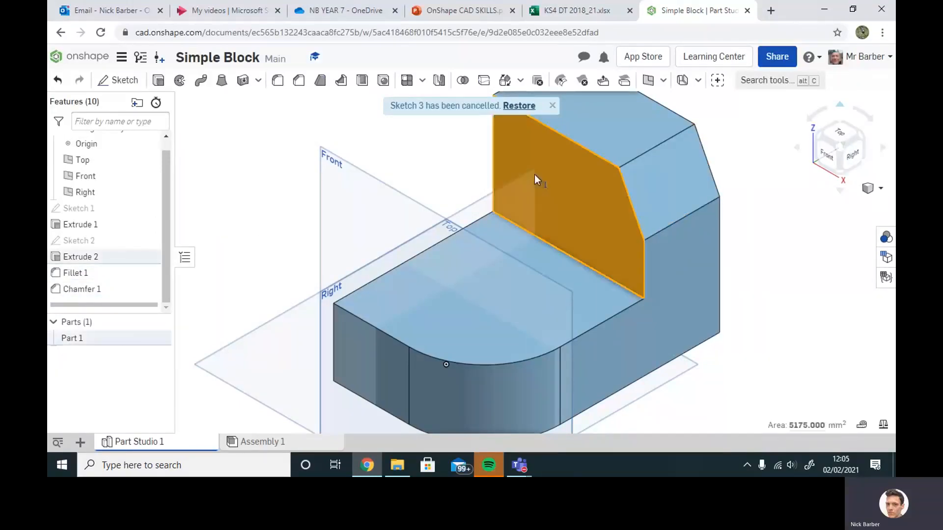
pyautogui.click(123, 82)
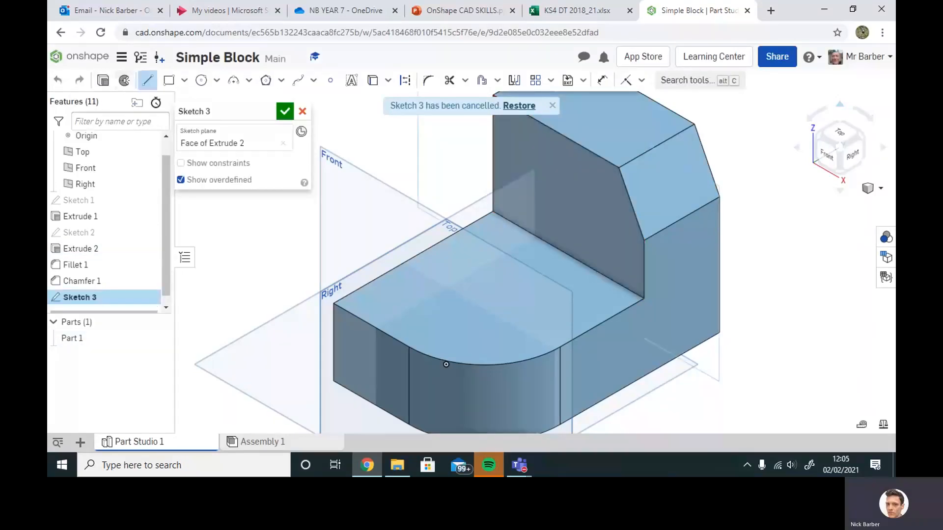
pyautogui.moveTo(525, 163); pyautogui.dragTo(502, 237, button='middle')
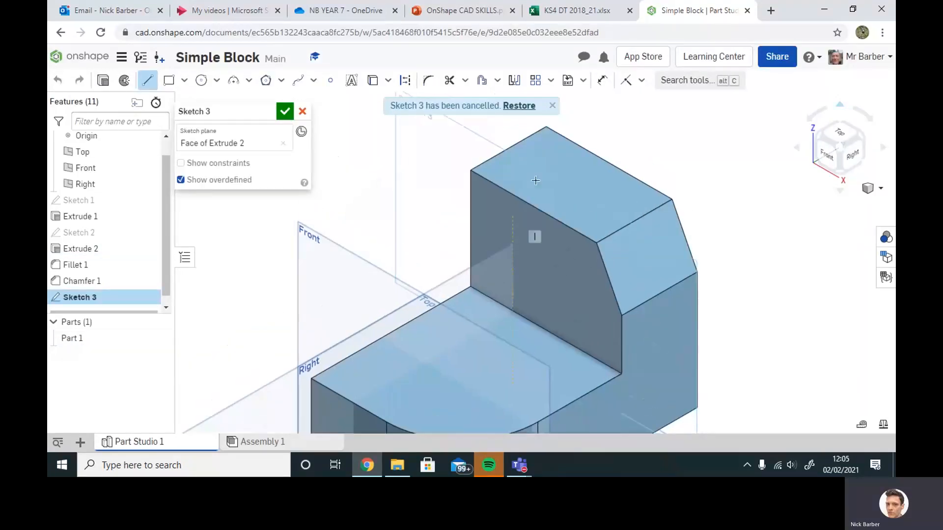
pyautogui.click(470, 170)
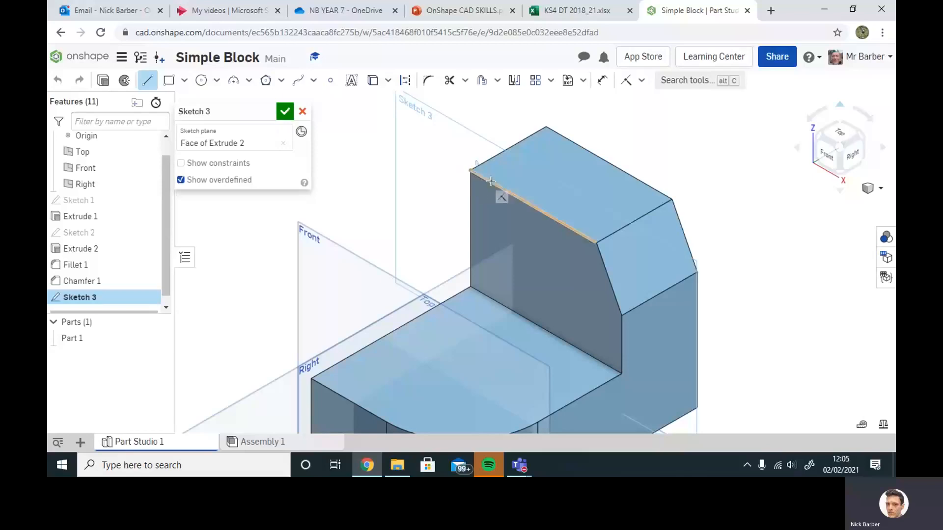
pyautogui.click(514, 198)
# Step: Dimension the line along the upper edge to 25 mm
pyautogui.click(602, 80)
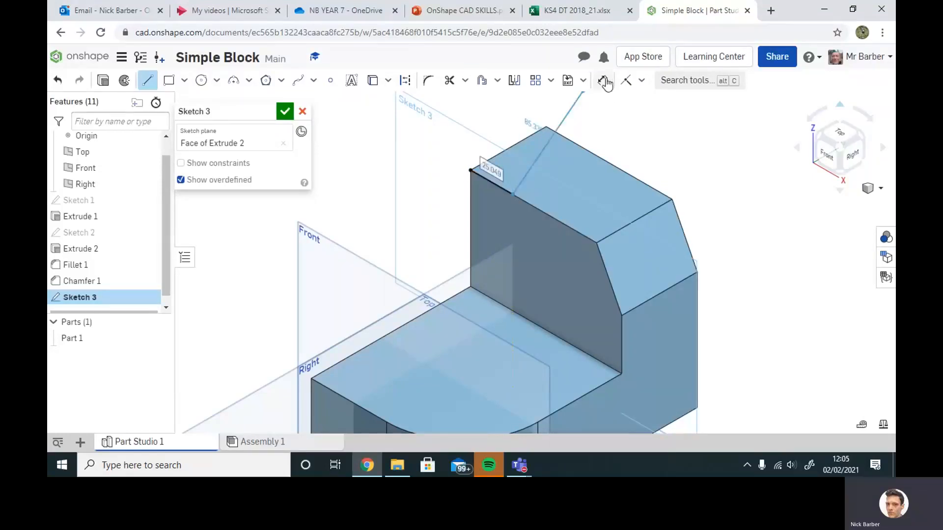
pyautogui.click(494, 183)
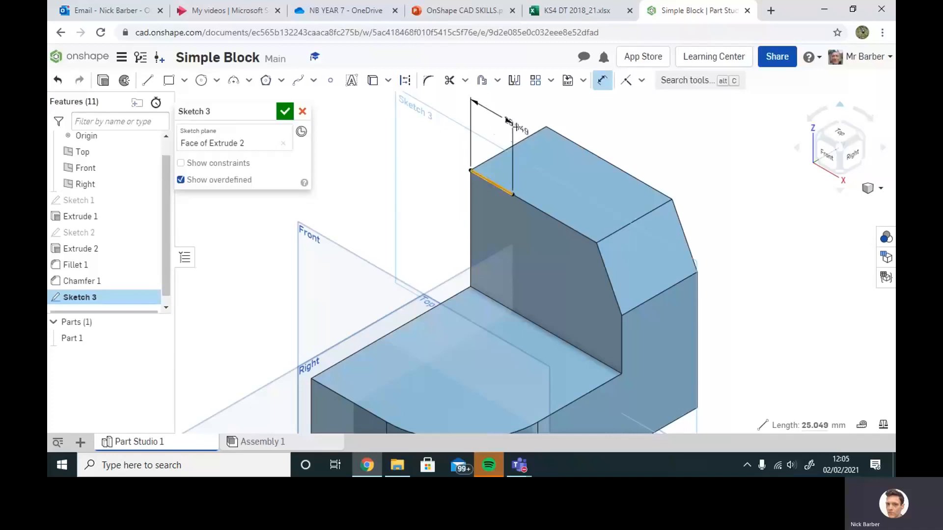
pyautogui.click(517, 127)
pyautogui.write('2')
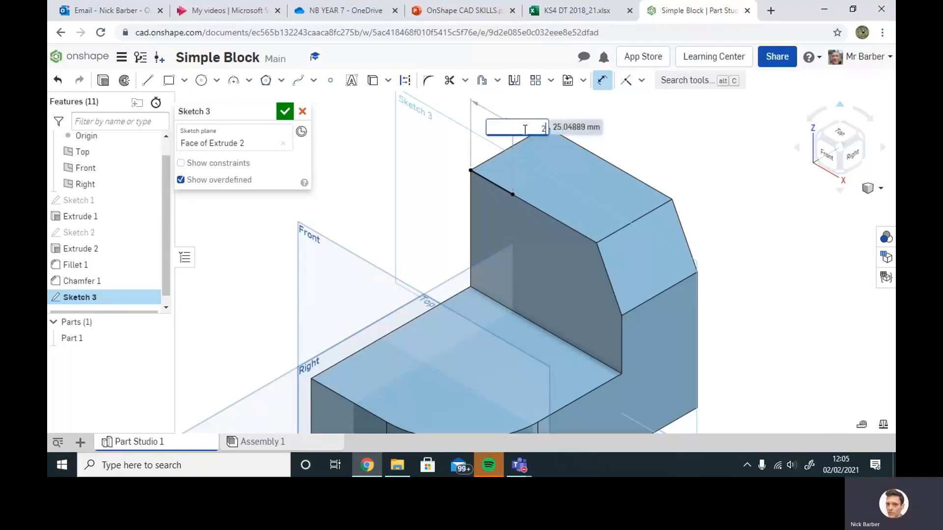
pyautogui.write('5')
pyautogui.press('Return')
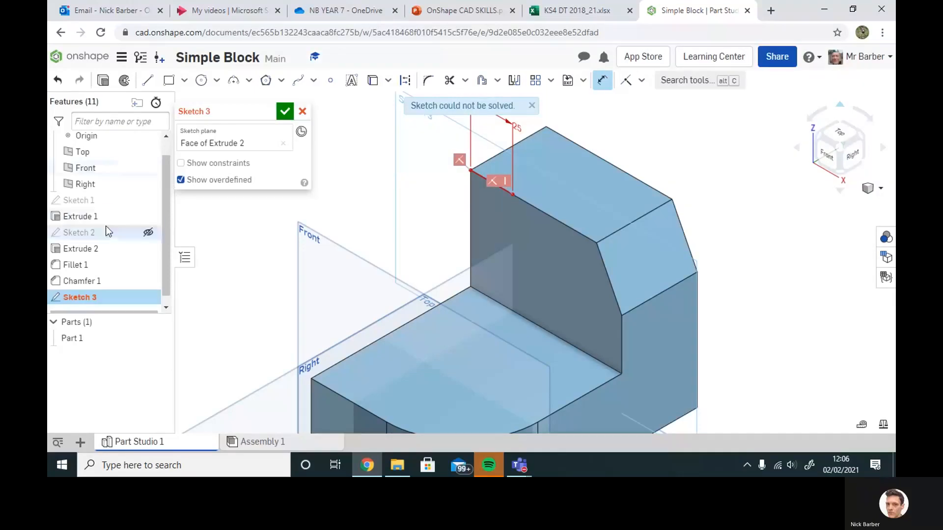
# Step: Sketch a rectangle about 25 mm wide on the front face, running down from the upper edge at the end of the line
pyautogui.click(169, 80)
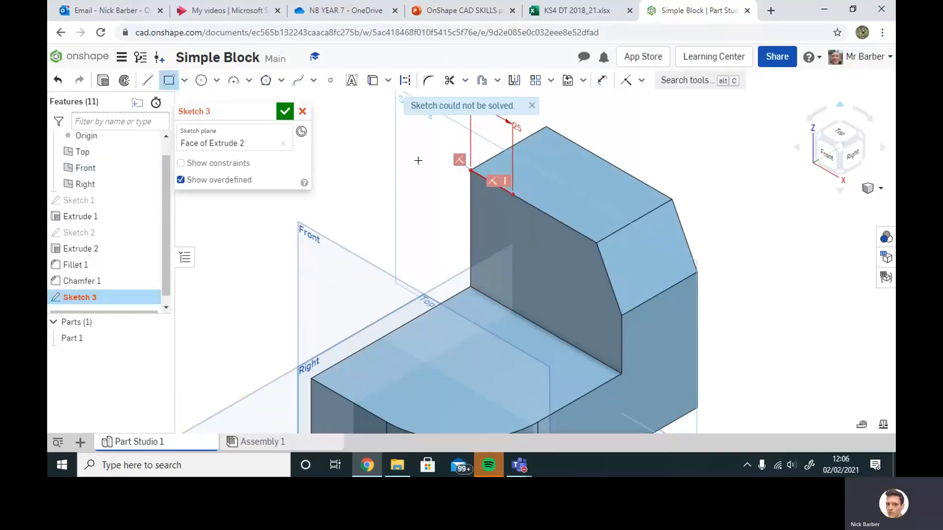
pyautogui.click(512, 194)
pyautogui.click(554, 276)
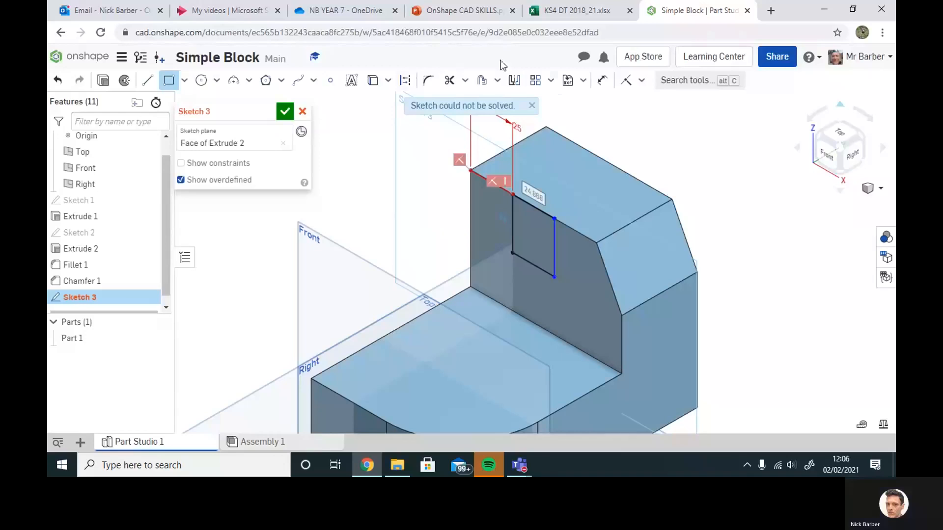
# Step: Set the rectangle's width to 25 mm and accept the sketch
pyautogui.click(602, 80)
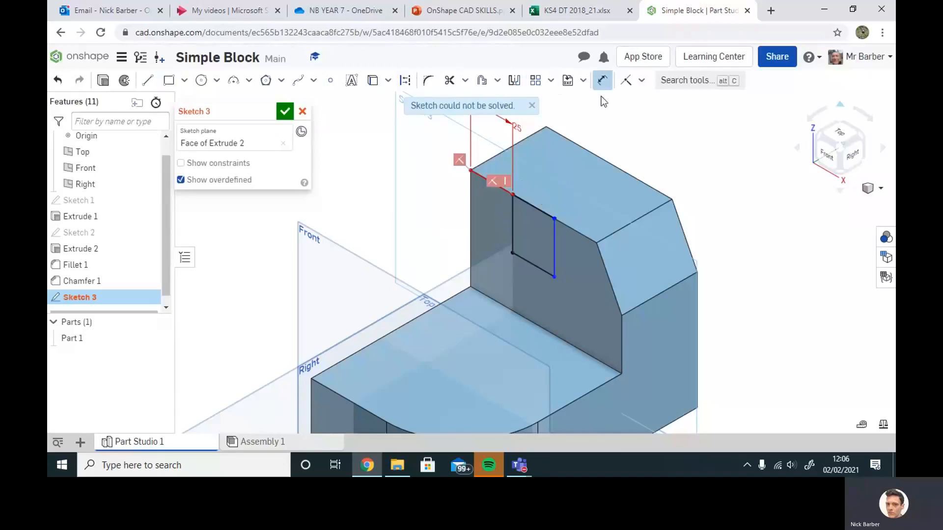
pyautogui.click(533, 208)
pyautogui.click(660, 155)
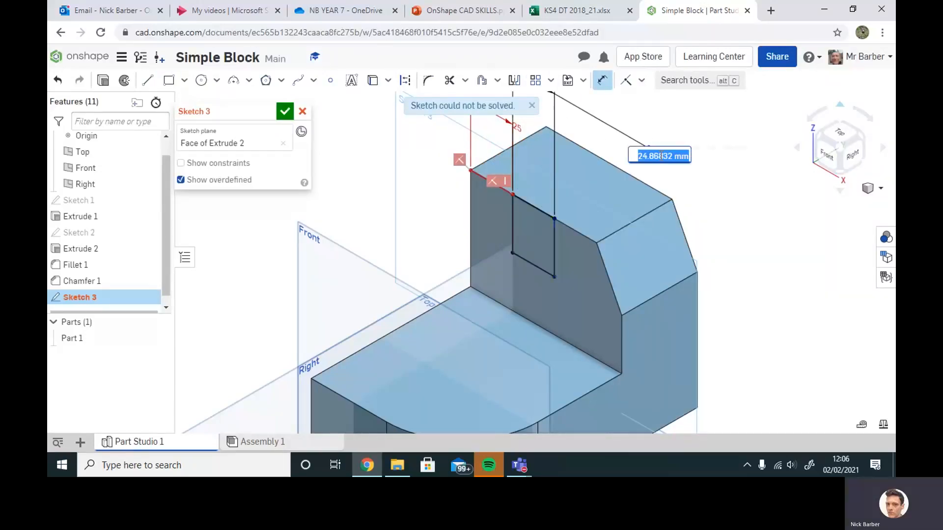
pyautogui.write('25')
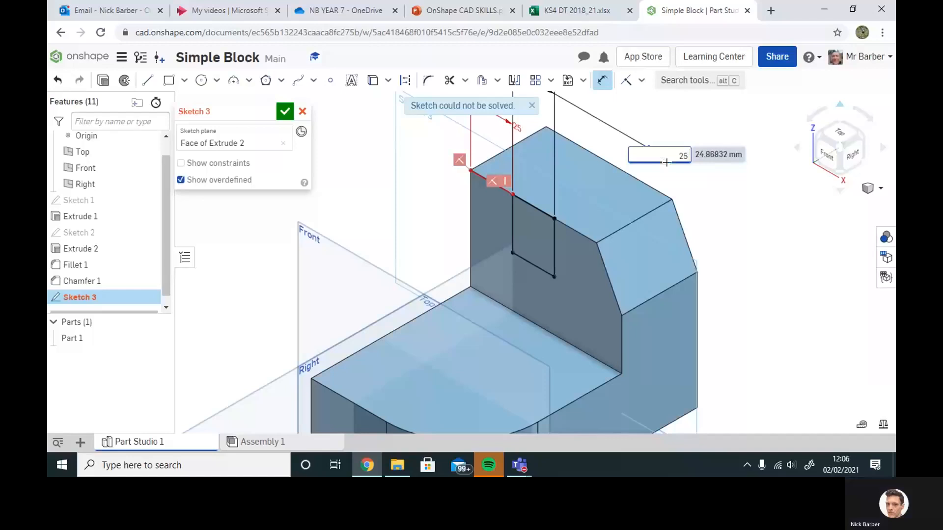
pyautogui.press('Return')
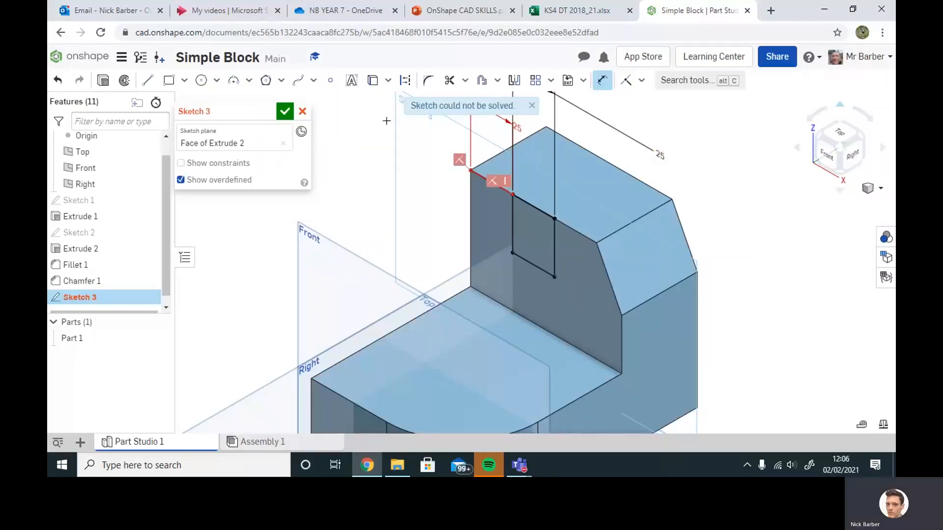
pyautogui.click(531, 105)
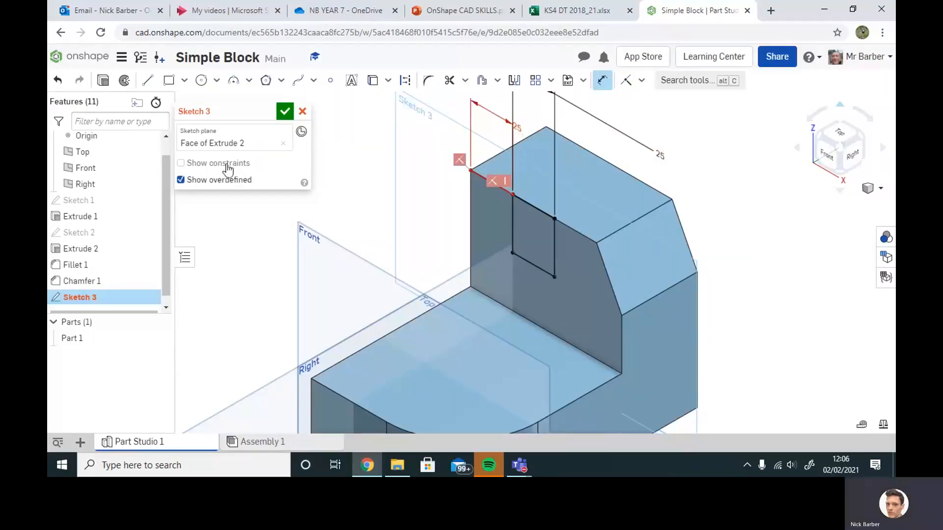
pyautogui.click(284, 112)
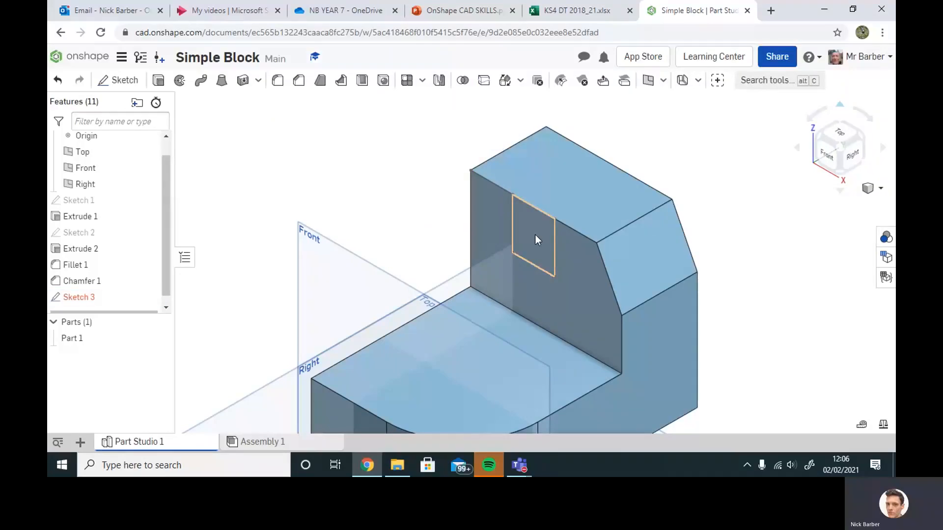
# Step: Extrude the sketched rectangle as a 40 mm deep removal into the raised section to cut a slot
pyautogui.click(158, 80)
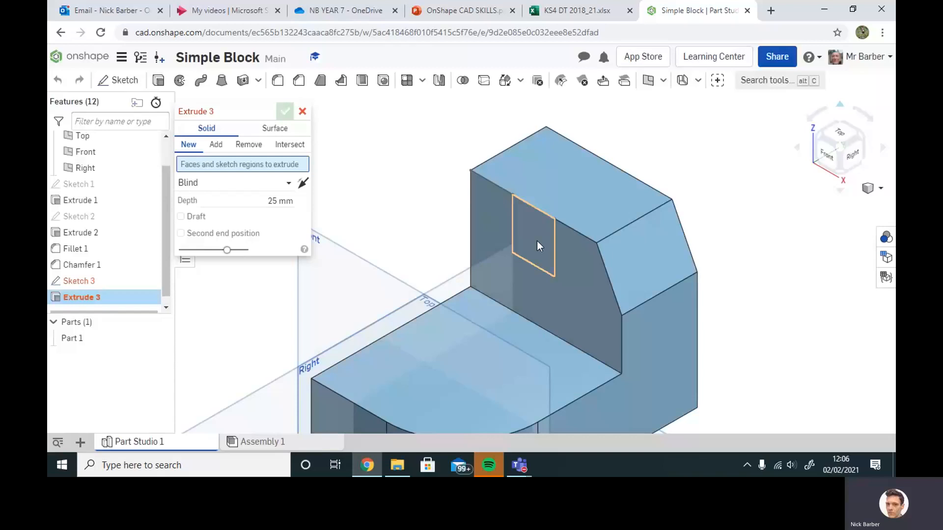
pyautogui.click(537, 240)
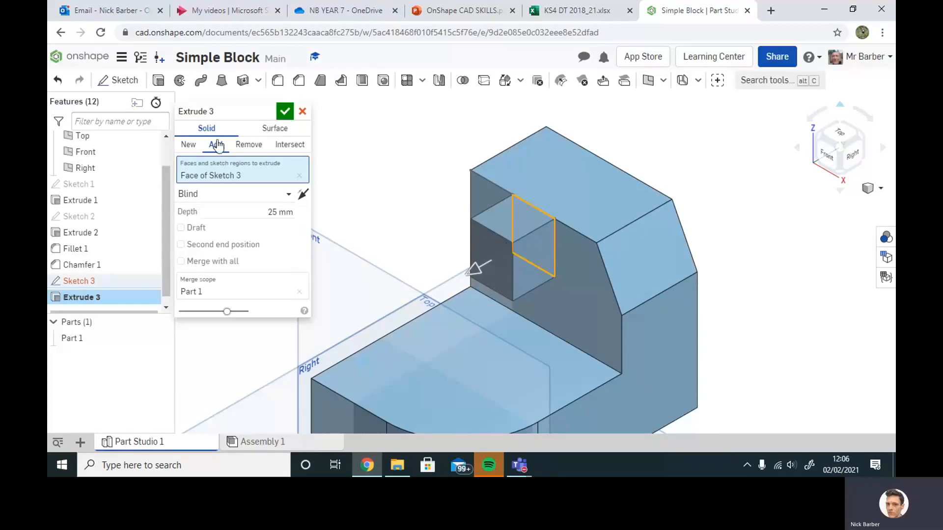
pyautogui.click(249, 146)
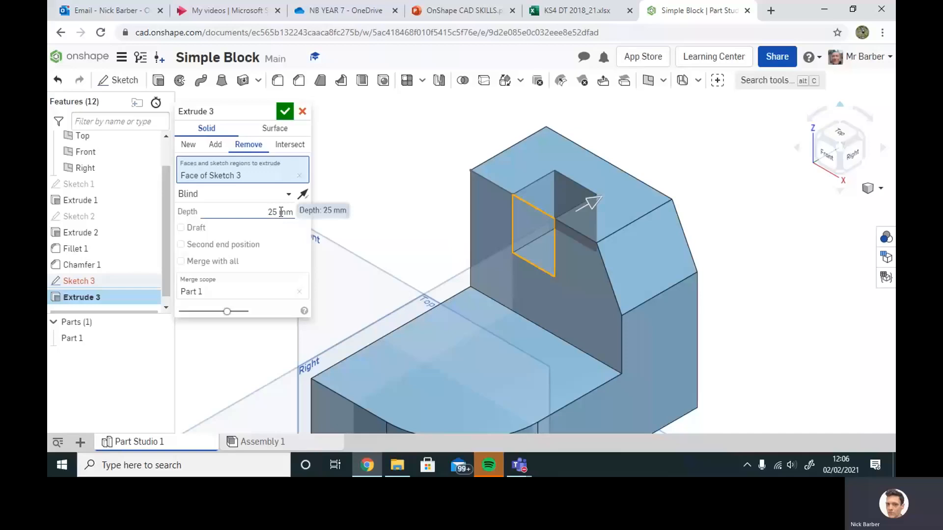
pyautogui.moveTo(280, 212); pyautogui.dragTo(266, 211)
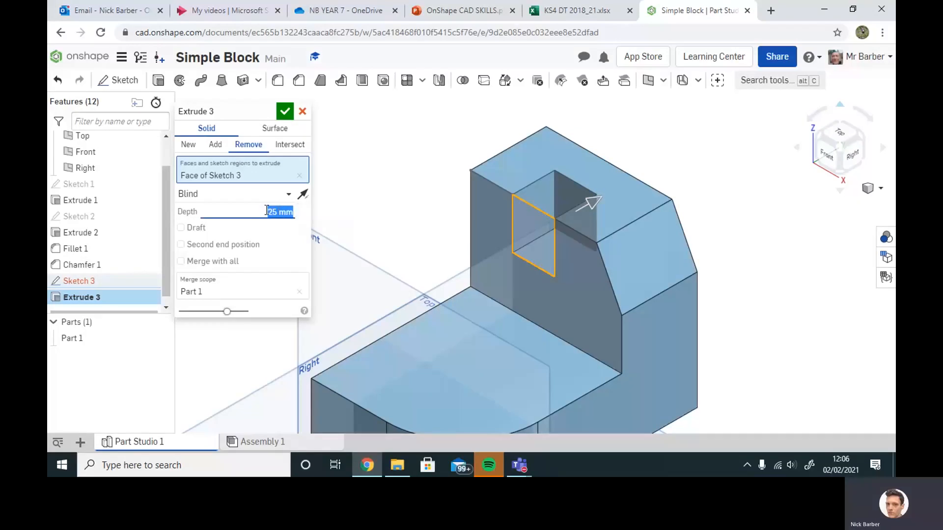
pyautogui.write('40')
pyautogui.click(285, 111)
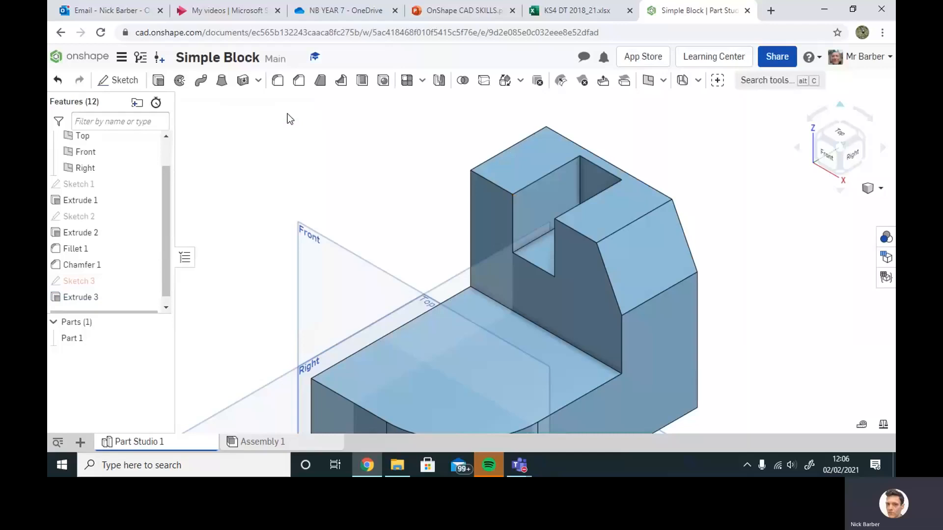
# Step: Measure the raised section's upper side edge and set the slot's removal extrude depth to 45 mm
pyautogui.click(494, 158)
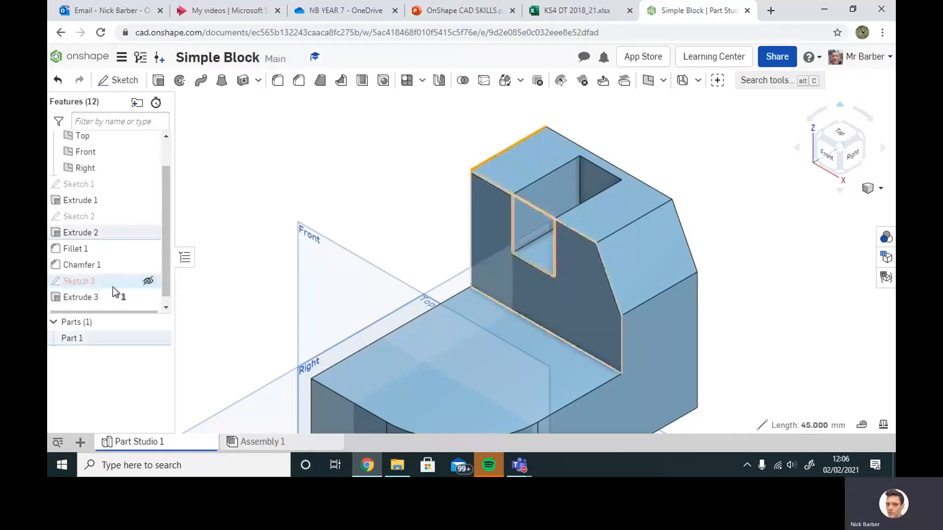
pyautogui.click(93, 300)
pyautogui.rightClick(94, 301)
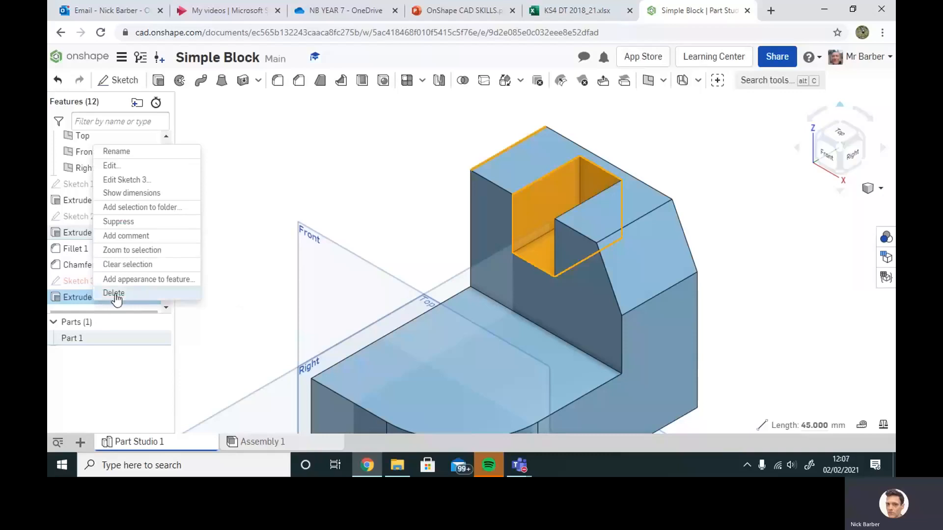
pyautogui.click(119, 167)
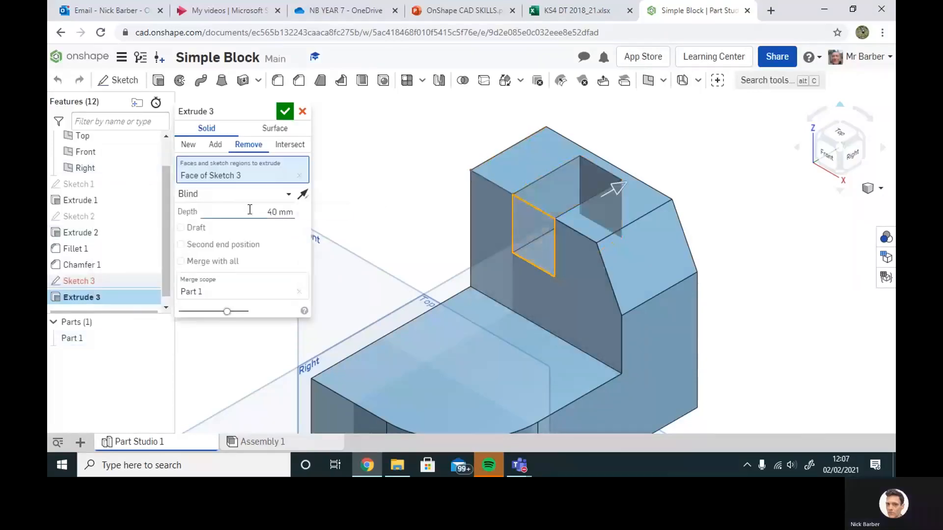
pyautogui.click(276, 212)
pyautogui.write('4')
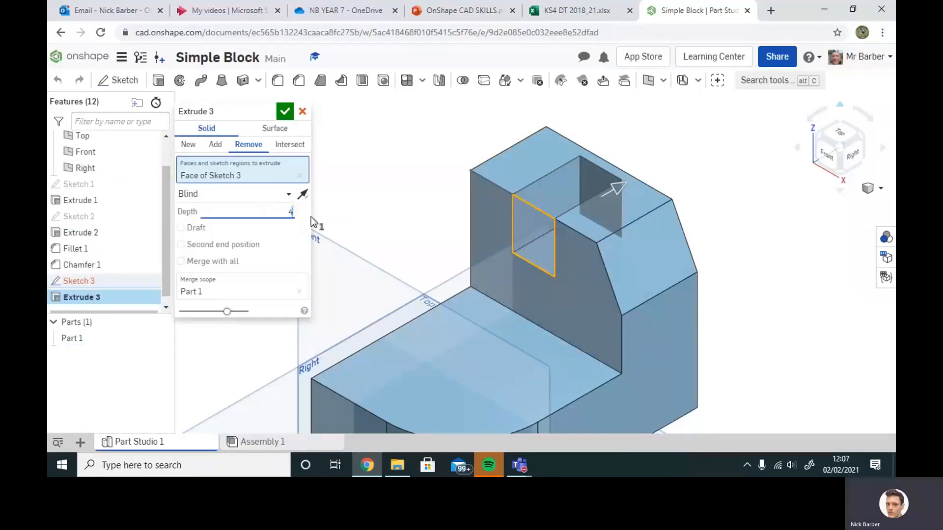
pyautogui.write('5')
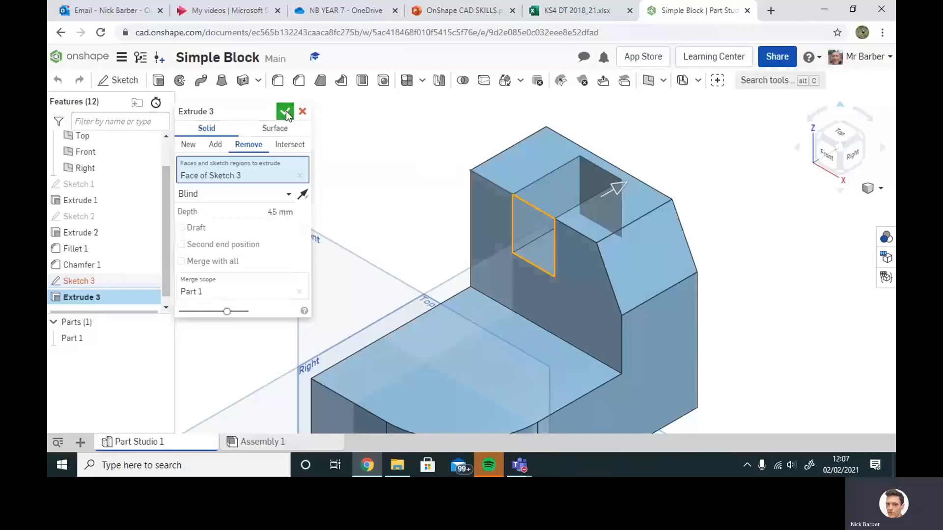
pyautogui.click(285, 111)
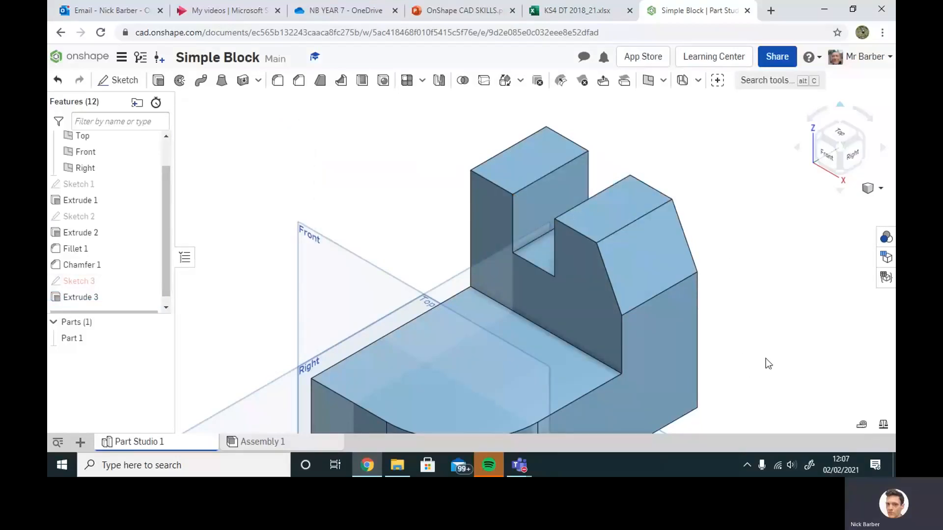
# Step: Examine the block from above and in isometric view, and measure the long side edge of the lower section
pyautogui.moveTo(765, 359); pyautogui.dragTo(788, 220, button='middle')
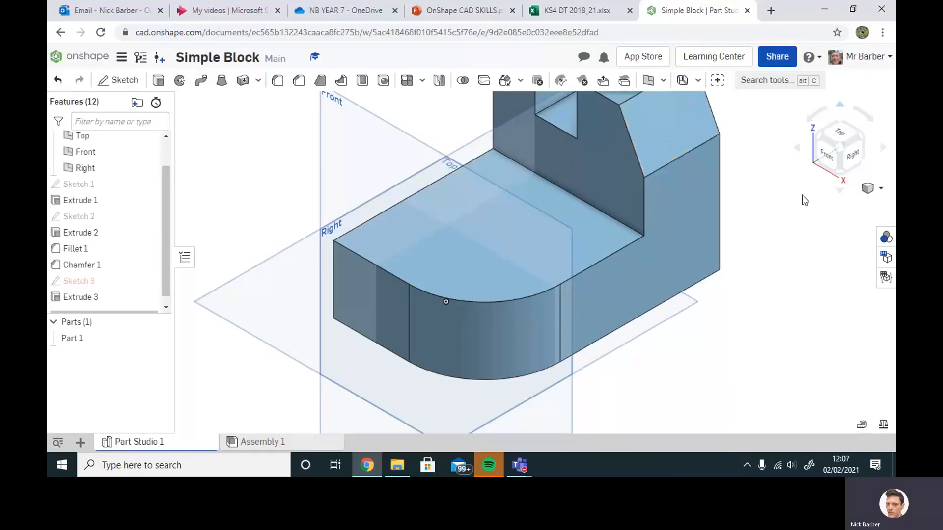
pyautogui.moveTo(802, 200); pyautogui.dragTo(794, 316, button='middle')
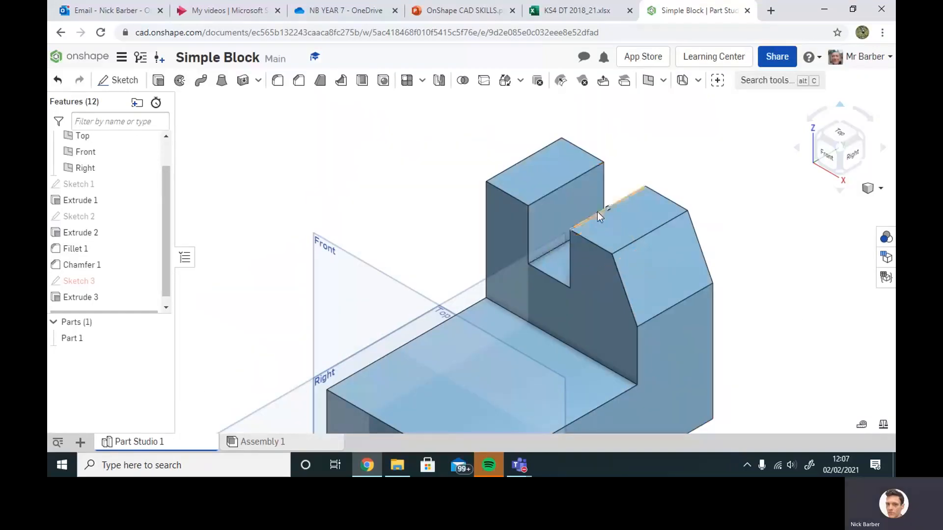
pyautogui.moveTo(748, 311); pyautogui.dragTo(768, 230, button='middle')
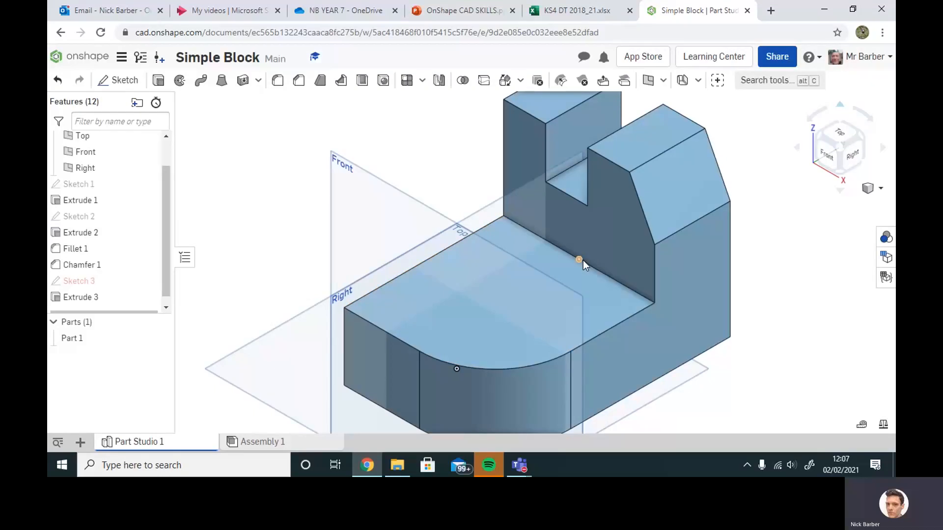
pyautogui.click(430, 256)
pyautogui.moveTo(809, 431)
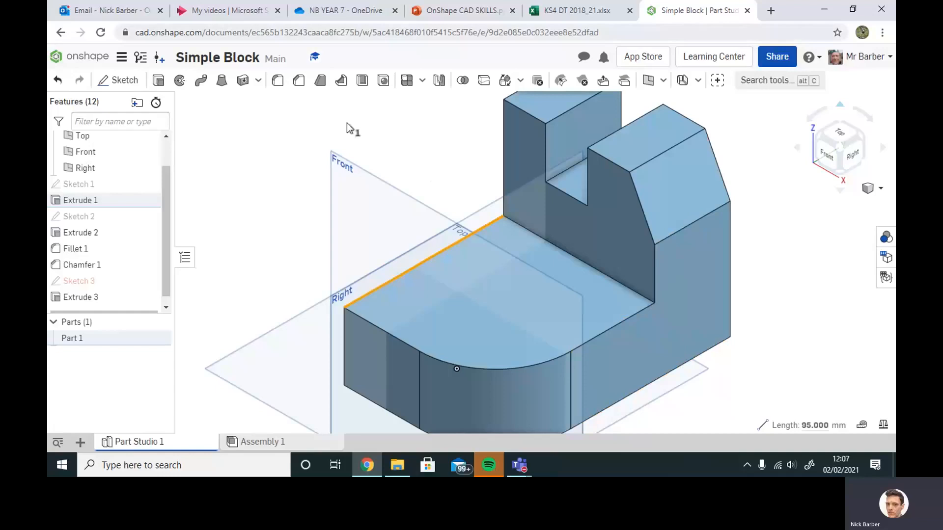
pyautogui.click(841, 133)
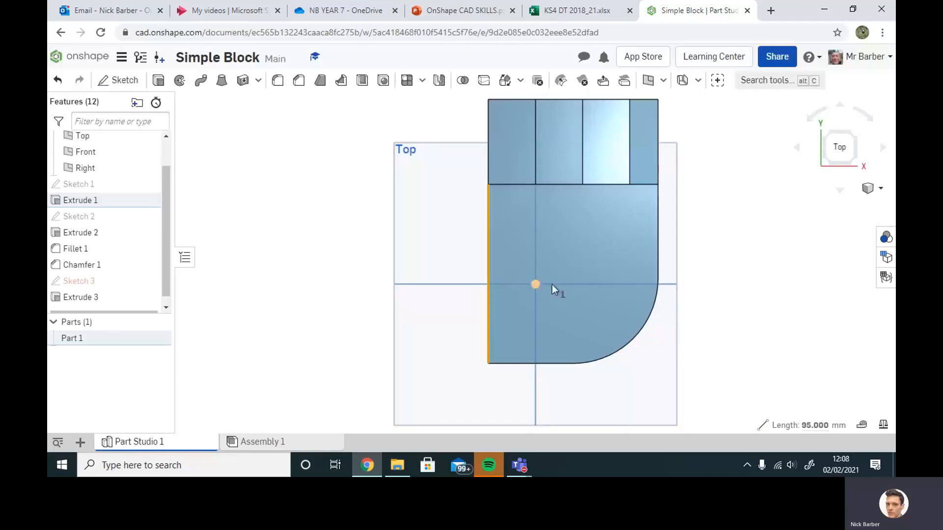
pyautogui.moveTo(843, 331); pyautogui.dragTo(869, 164, button='right')
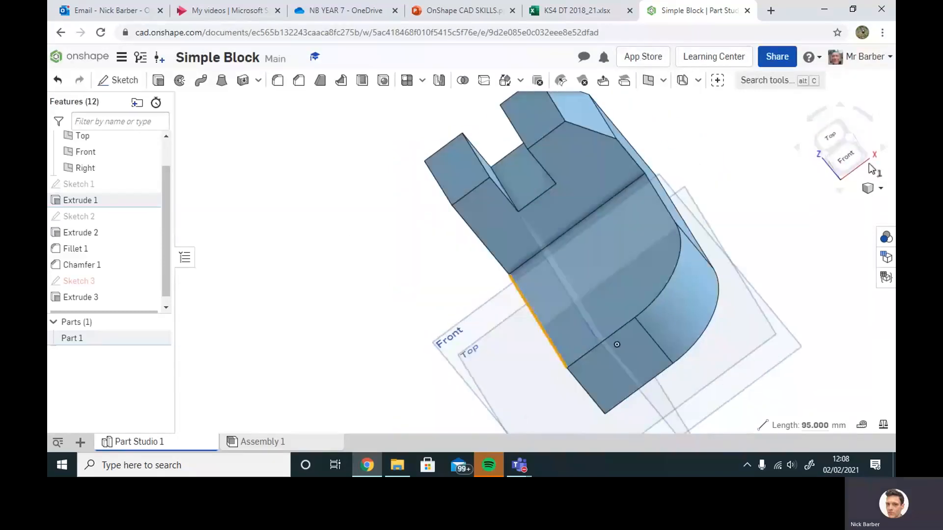
pyautogui.click(881, 188)
pyautogui.click(822, 196)
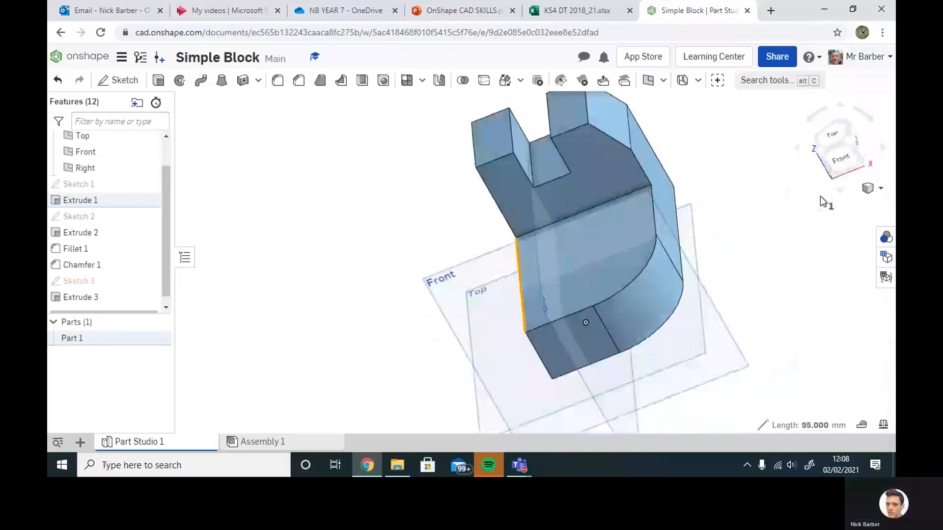
# Step: Start a sketch on the lower section's upper face and draw a circle about 39 mm in diameter near its middle
pyautogui.click(565, 253)
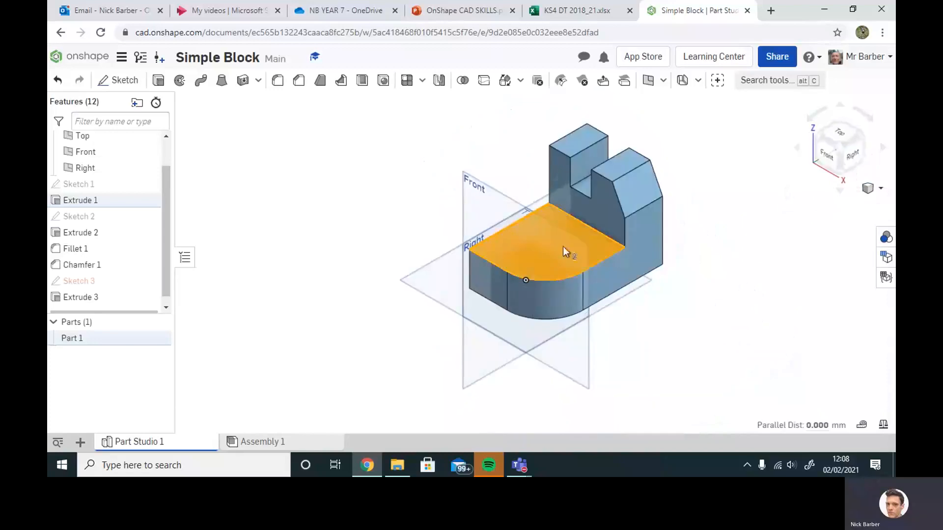
pyautogui.click(120, 79)
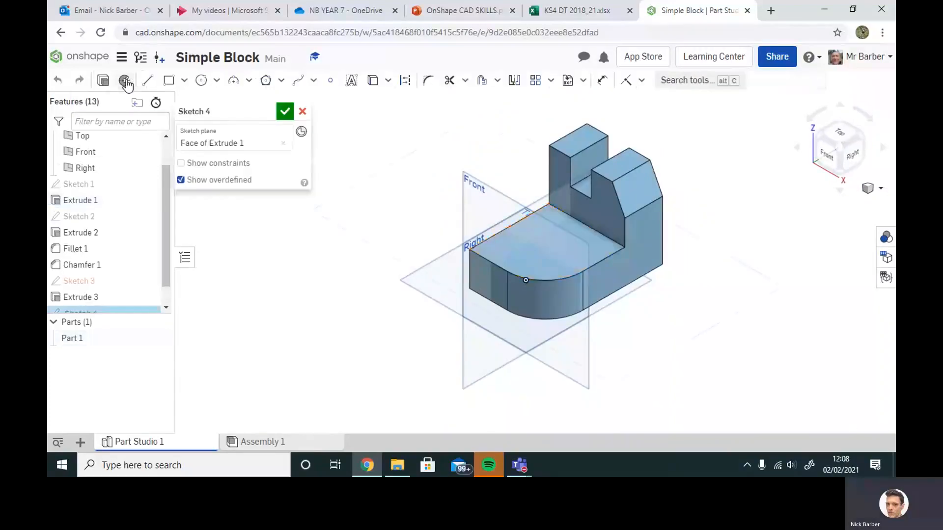
pyautogui.click(202, 82)
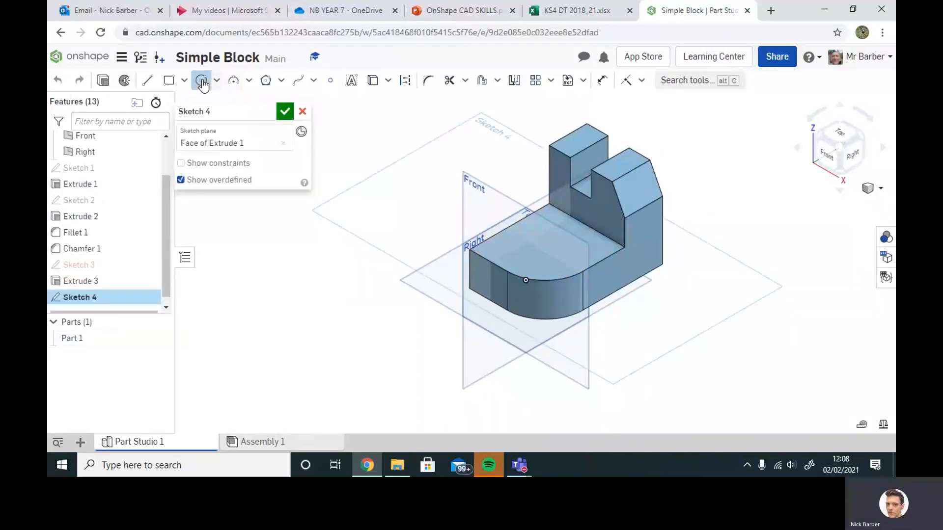
pyautogui.click(840, 135)
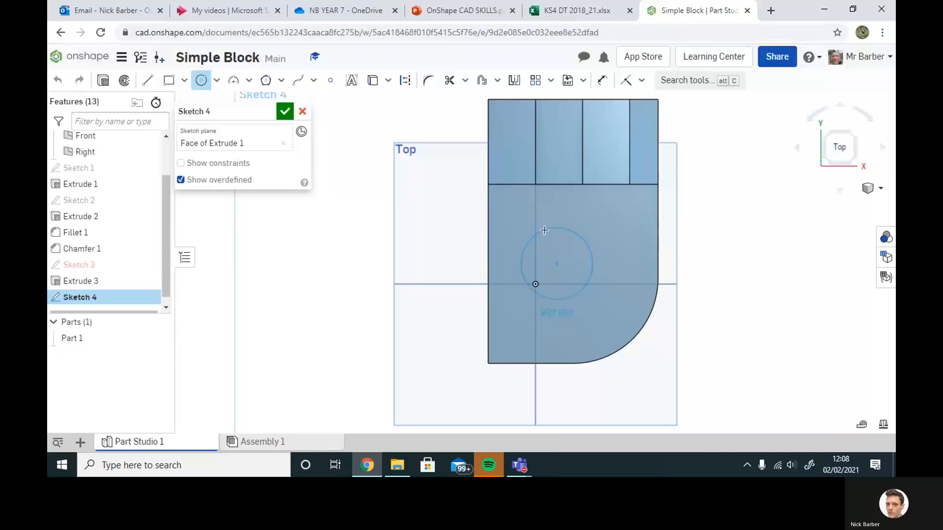
pyautogui.click(544, 229)
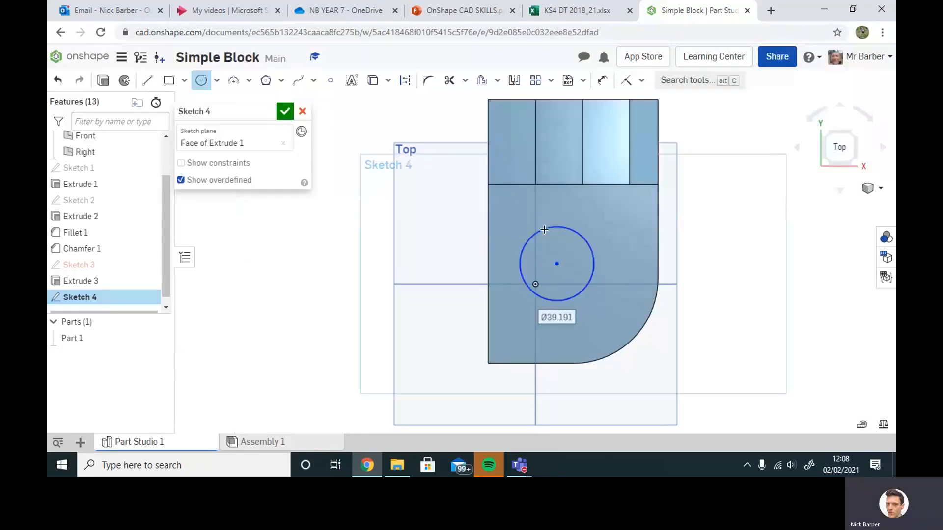
# Step: Dimension the circle's diameter to 40 mm
pyautogui.click(602, 80)
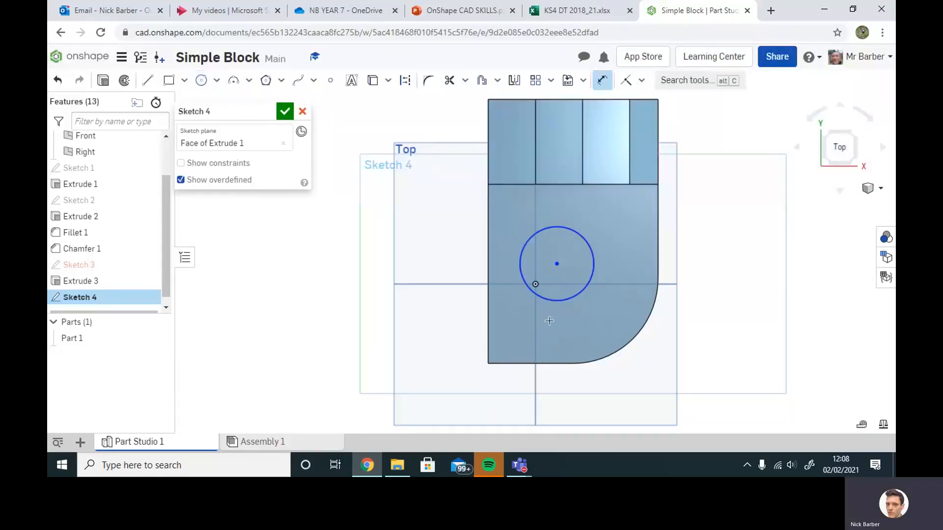
pyautogui.click(554, 301)
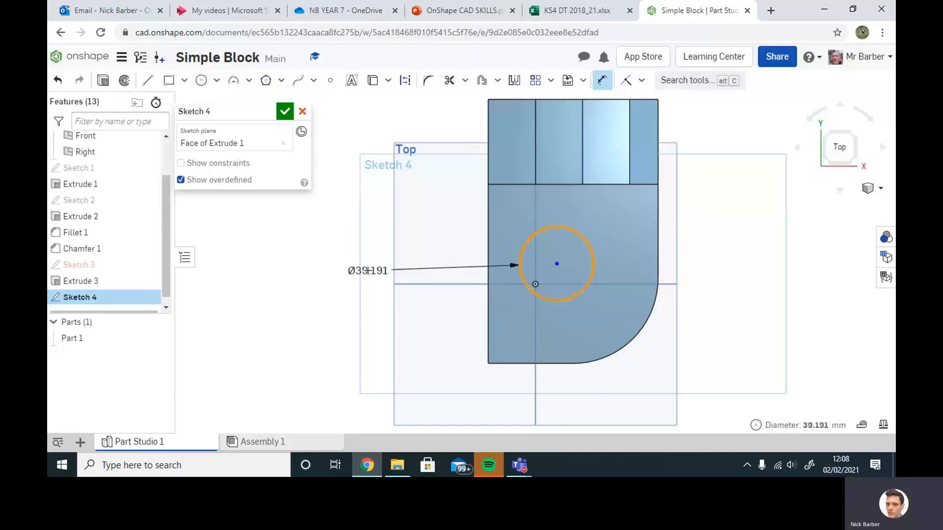
pyautogui.click(374, 270)
pyautogui.write('40')
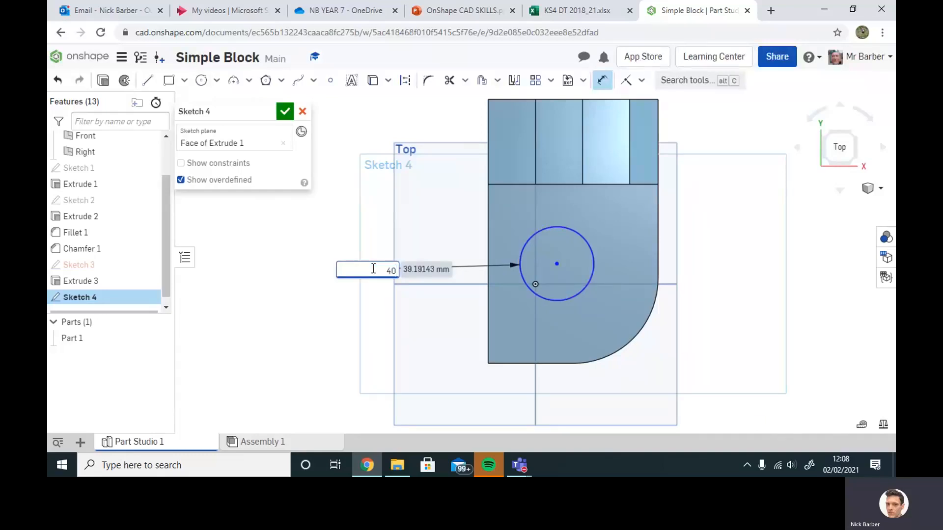
pyautogui.press('Return')
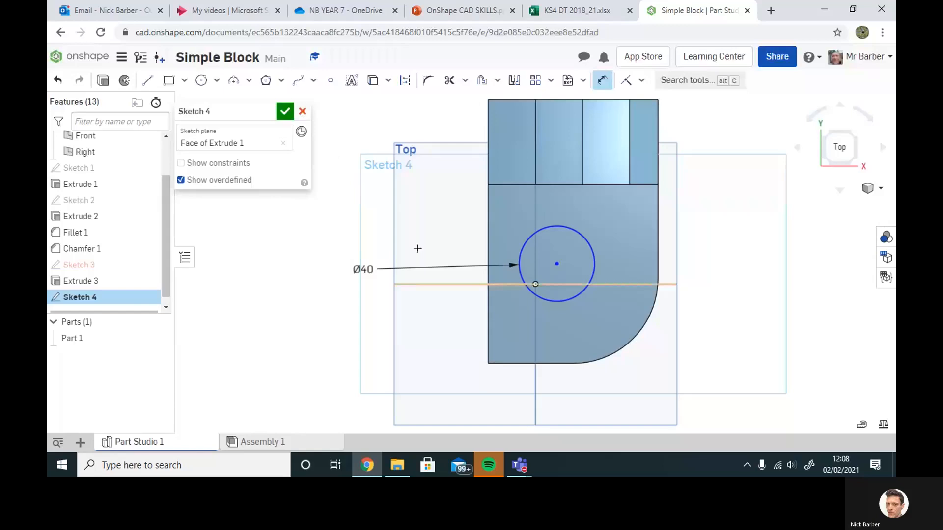
# Step: Move the circle to about the middle of the block's width, return to the isometric view and accept the sketch
pyautogui.click(602, 80)
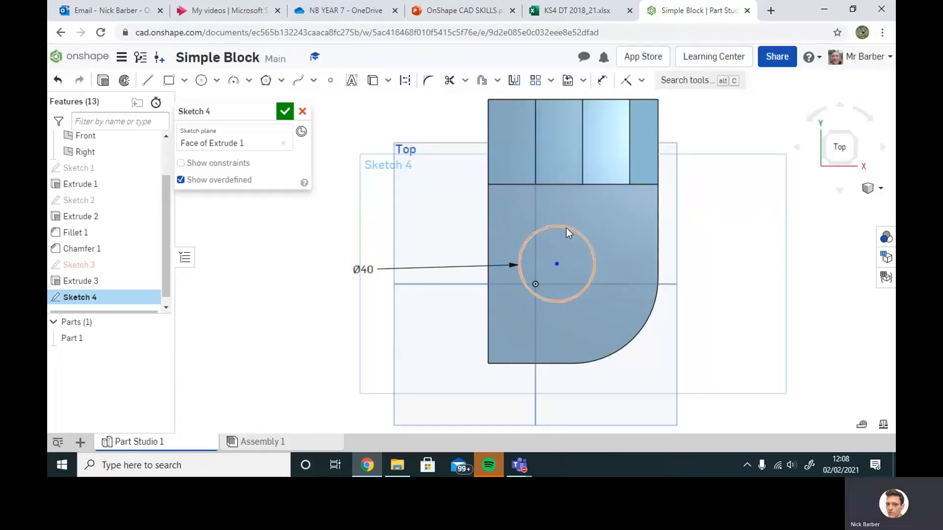
pyautogui.moveTo(566, 228); pyautogui.dragTo(608, 309)
pyautogui.moveTo(606, 308)
pyautogui.mouseDown()
pyautogui.moveTo(590, 268)
pyautogui.moveTo(601, 267)
pyautogui.moveTo(599, 250)
pyautogui.moveTo(599, 265)
pyautogui.mouseUp()
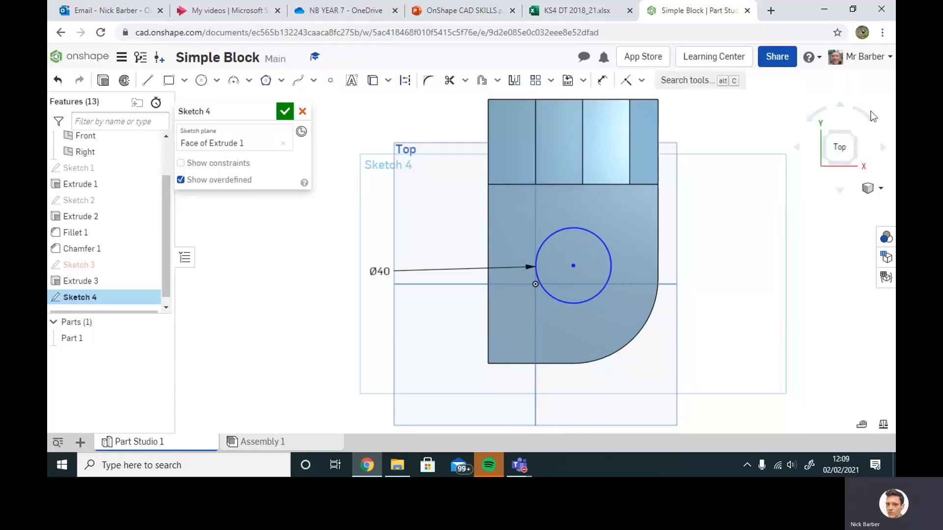
pyautogui.click(881, 189)
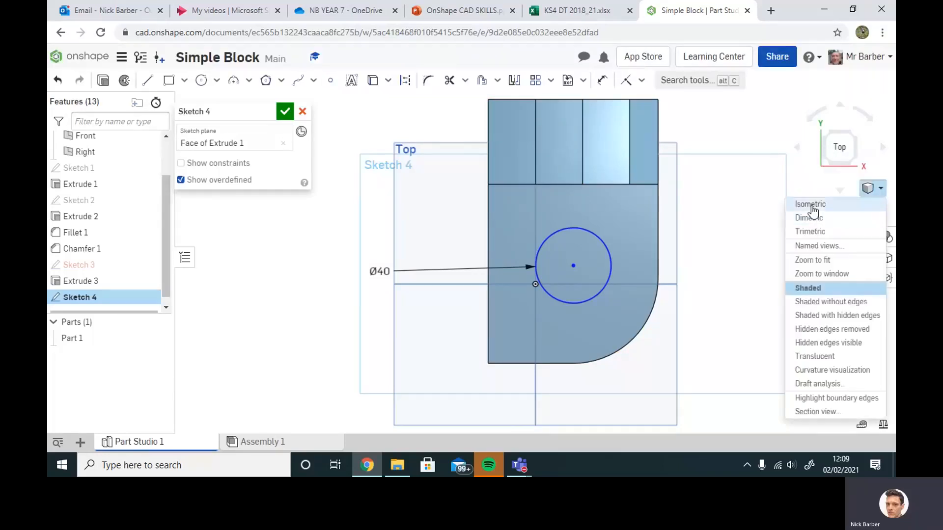
pyautogui.click(811, 208)
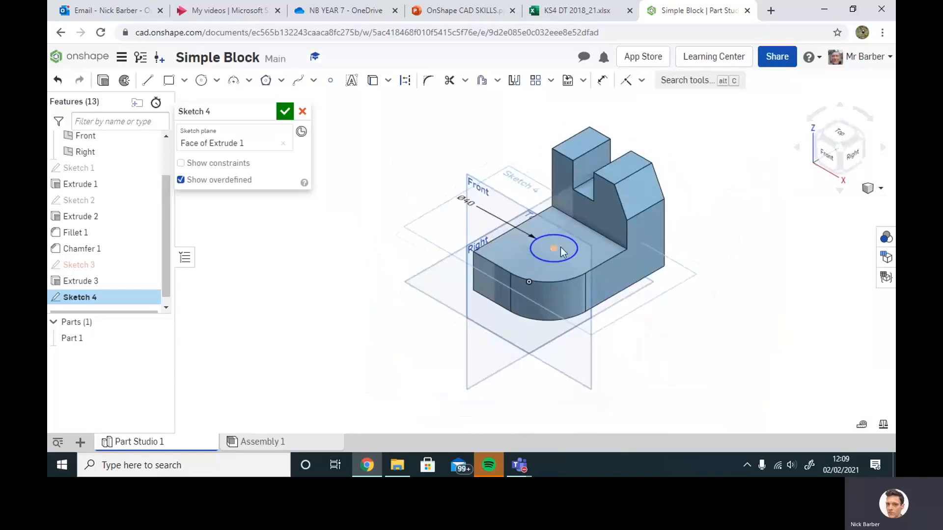
pyautogui.click(285, 111)
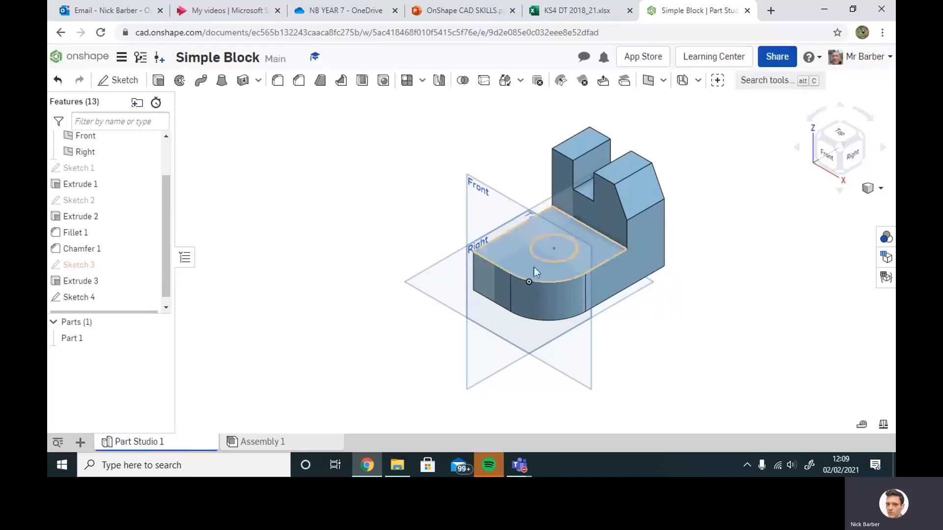
pyautogui.click(472, 283)
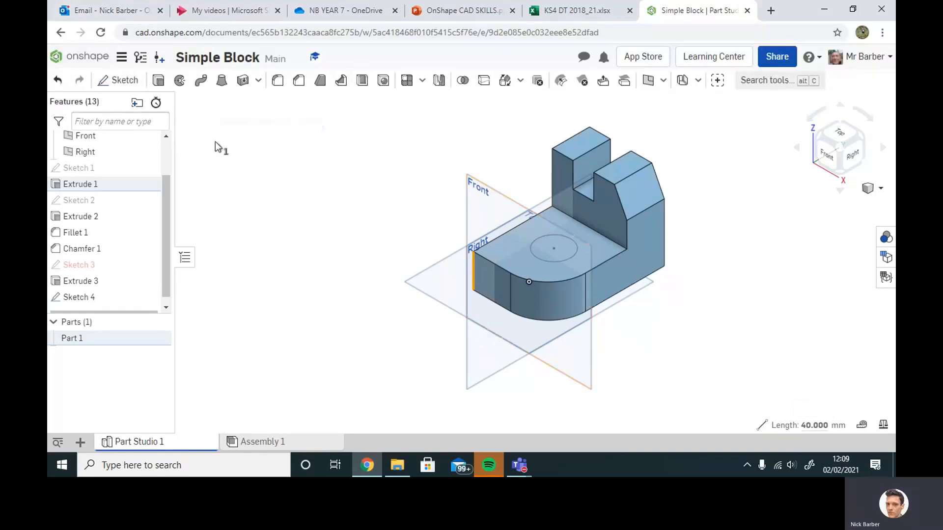
pyautogui.click(565, 254)
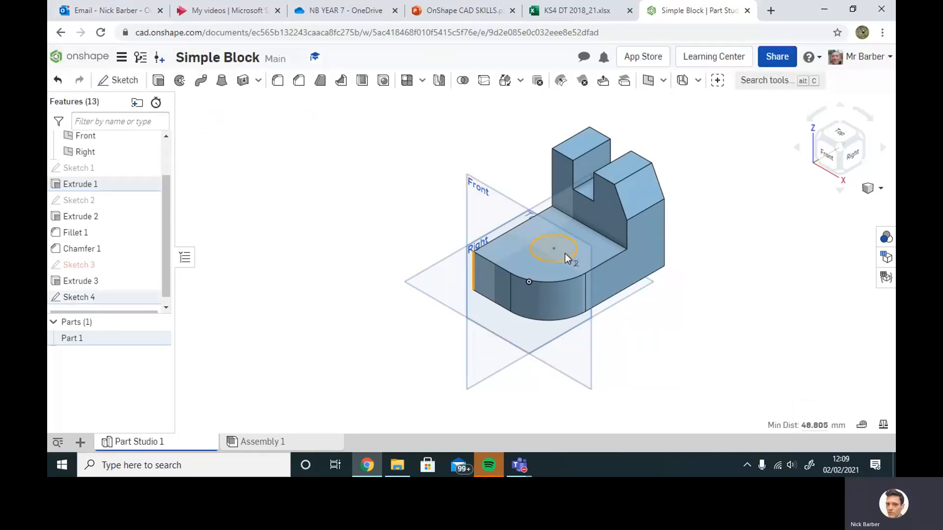
pyautogui.click(330, 209)
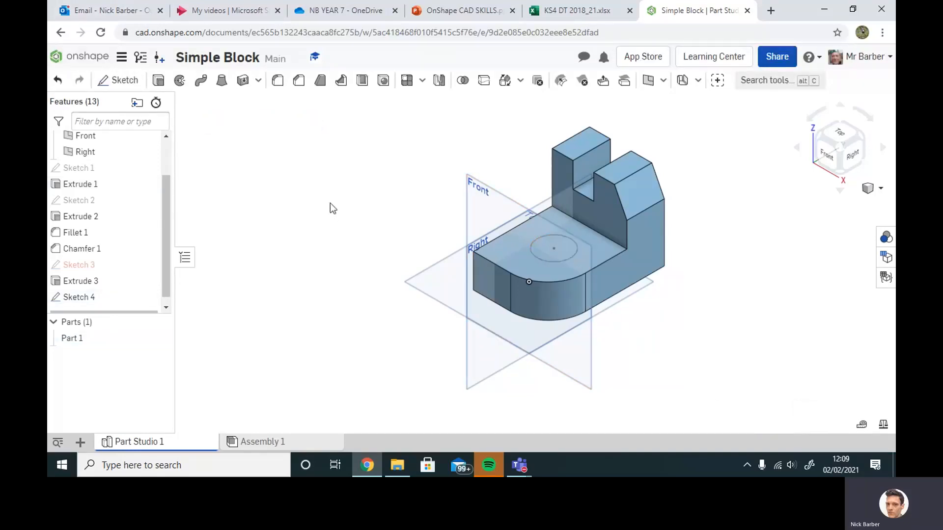
# Step: Extrude the circle on the lower section's upper face as a blind Remove cut with a depth of 20 mm
pyautogui.click(559, 258)
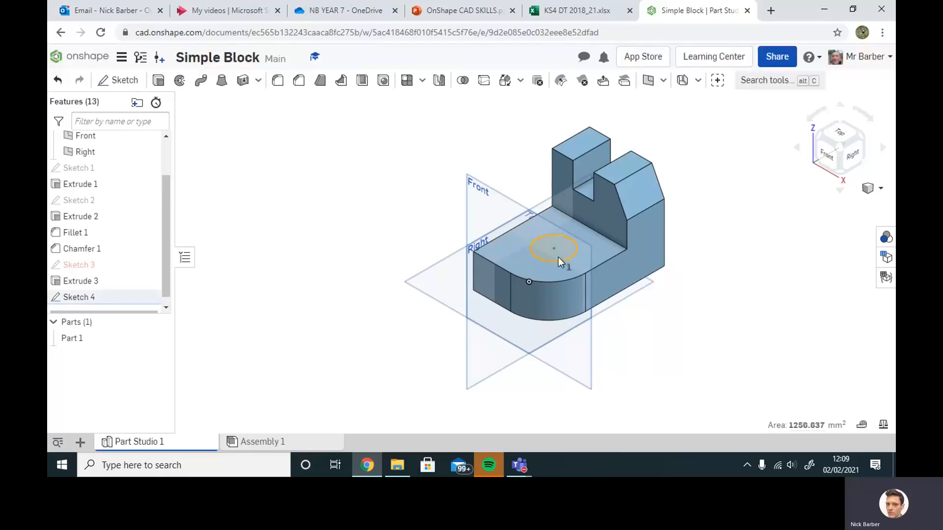
pyautogui.click(158, 81)
pyautogui.click(208, 145)
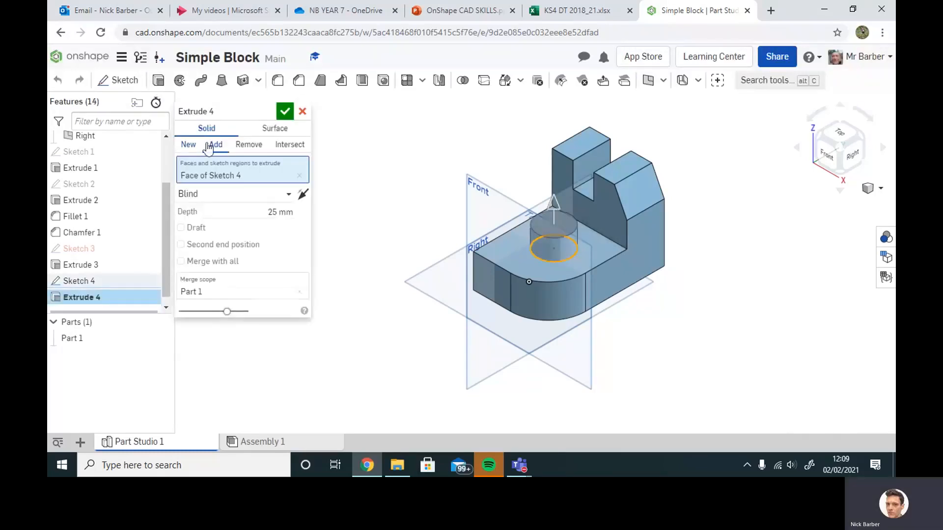
pyautogui.click(249, 147)
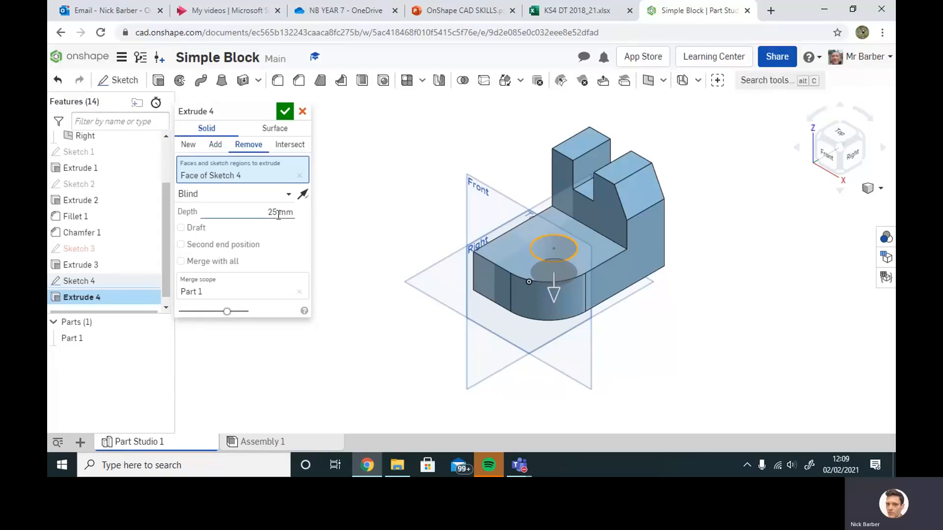
pyautogui.click(277, 213)
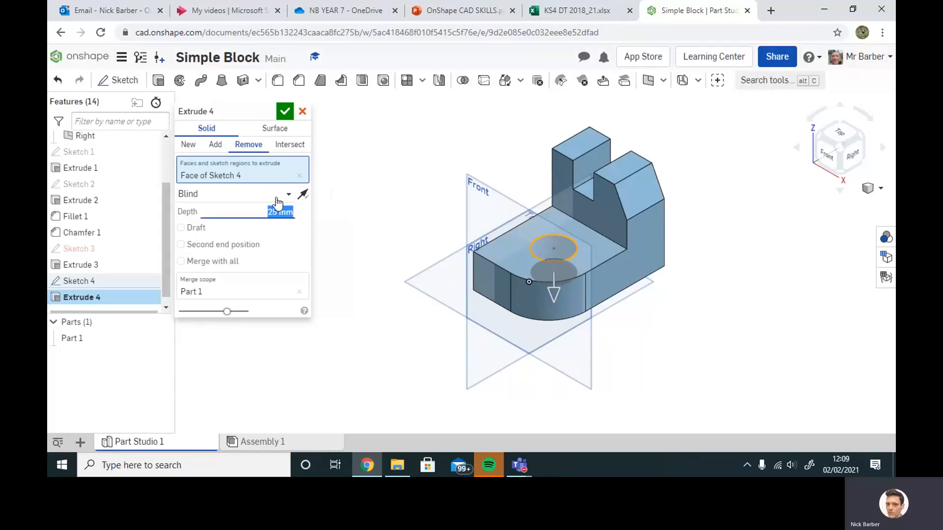
pyautogui.write('20')
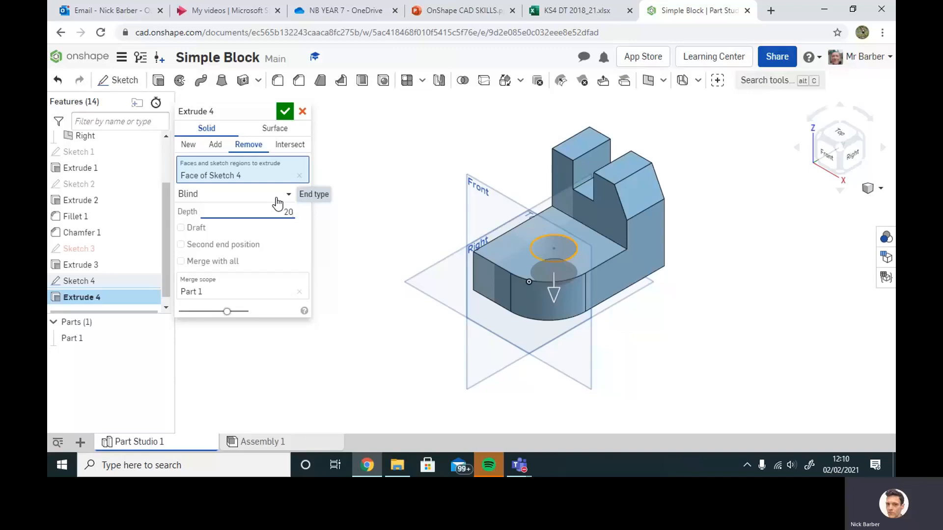
pyautogui.press('Return')
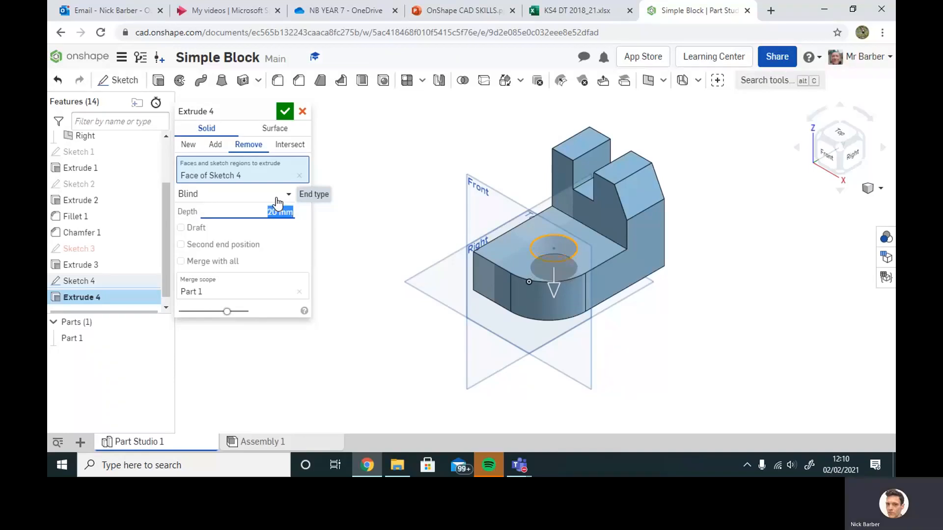
pyautogui.click(285, 112)
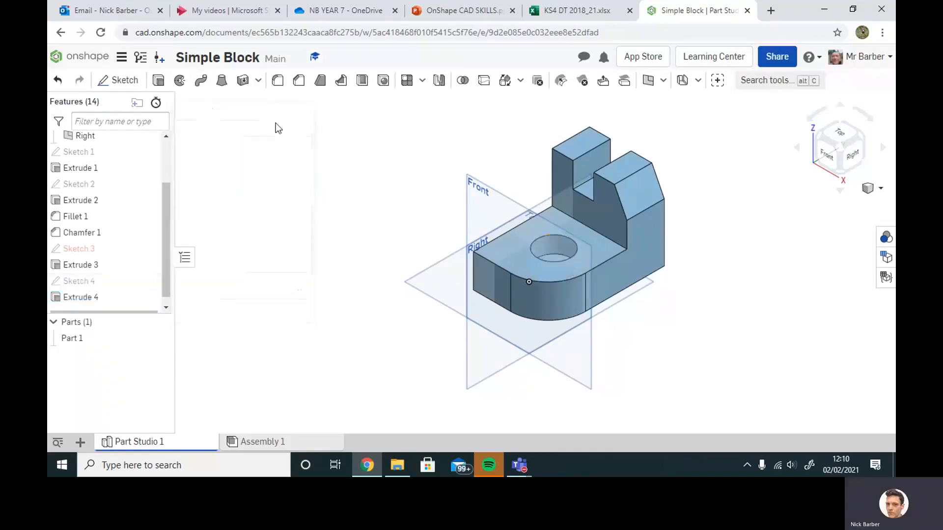
# Step: Fillet the bottom edge of the round hole with a 10 mm radius
pyautogui.moveTo(689, 332)
pyautogui.mouseDown(button='right')
pyautogui.moveTo(687, 351)
pyautogui.moveTo(691, 343)
pyautogui.mouseUp(button='right')
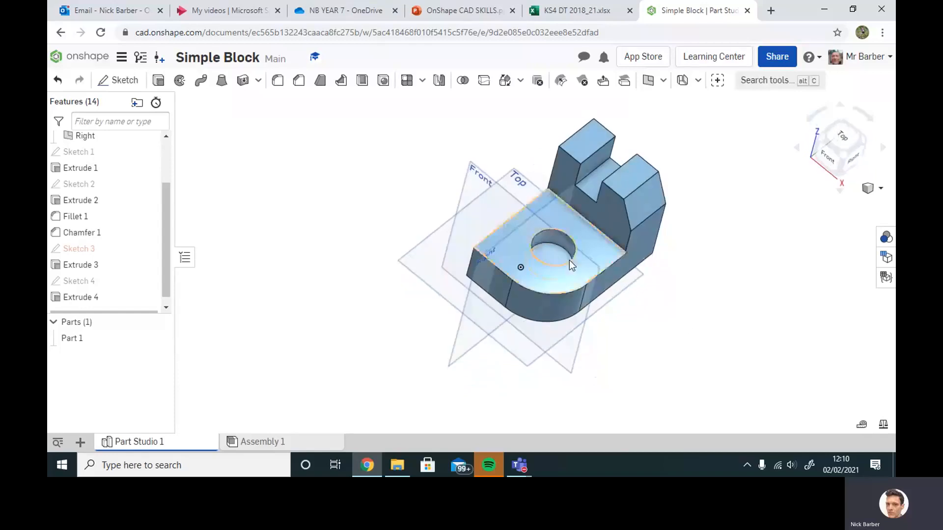
pyautogui.click(550, 244)
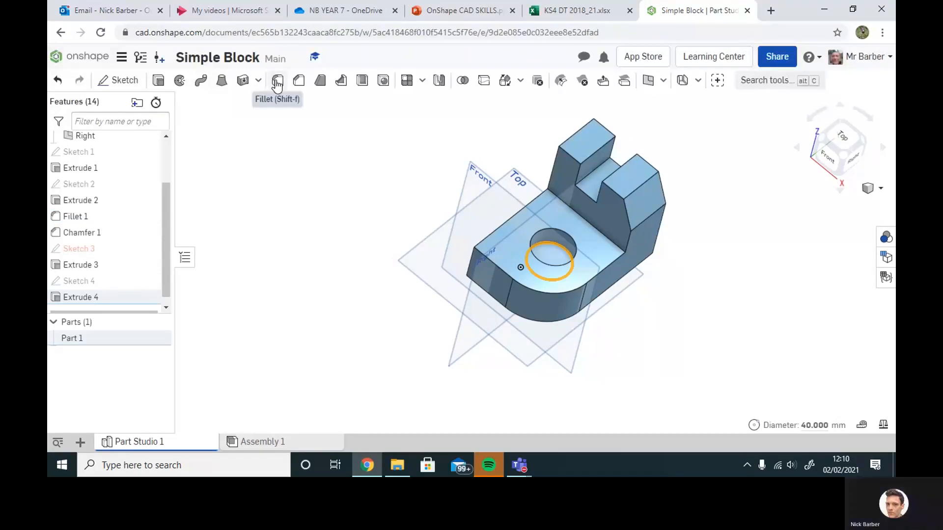
pyautogui.click(277, 83)
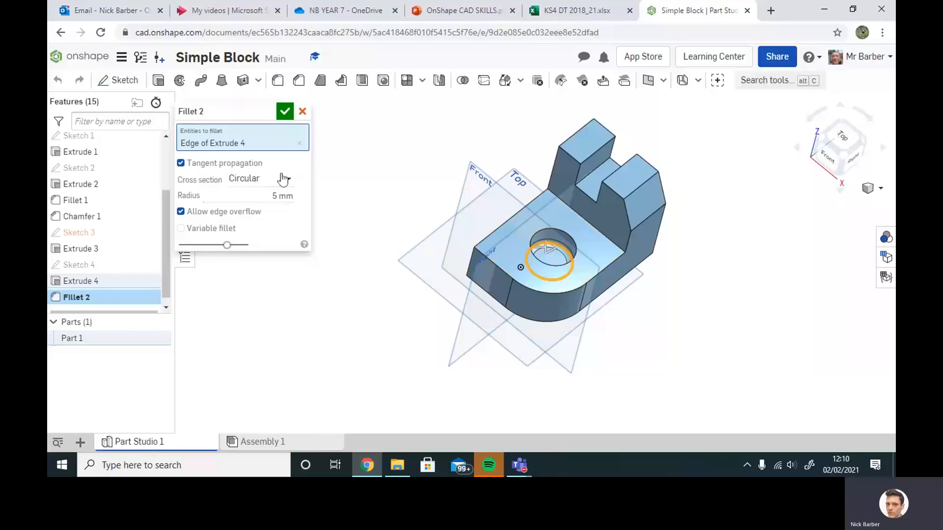
pyautogui.click(279, 198)
pyautogui.write('10')
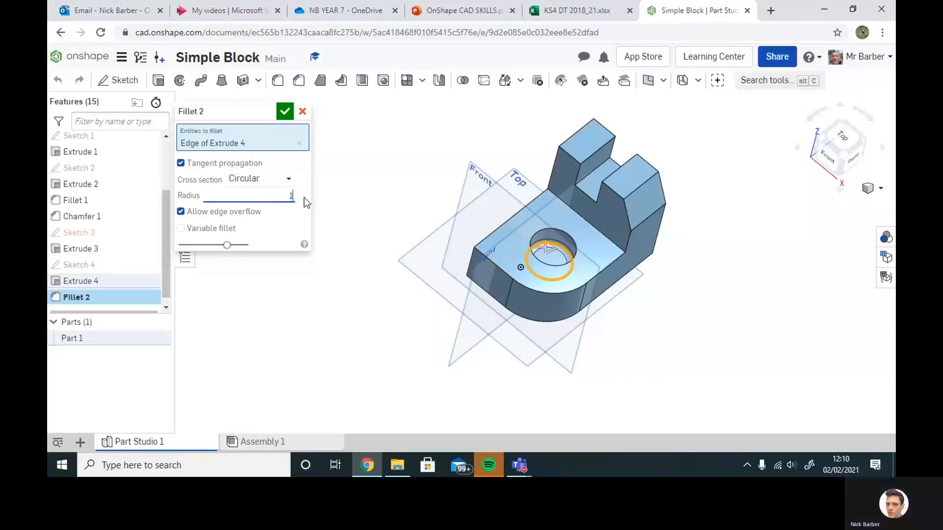
pyautogui.click(285, 112)
# Step: Return to the isometric view, select the whole block and add a face appearance covering all its faces
pyautogui.moveTo(759, 364); pyautogui.dragTo(660, 229, button='right')
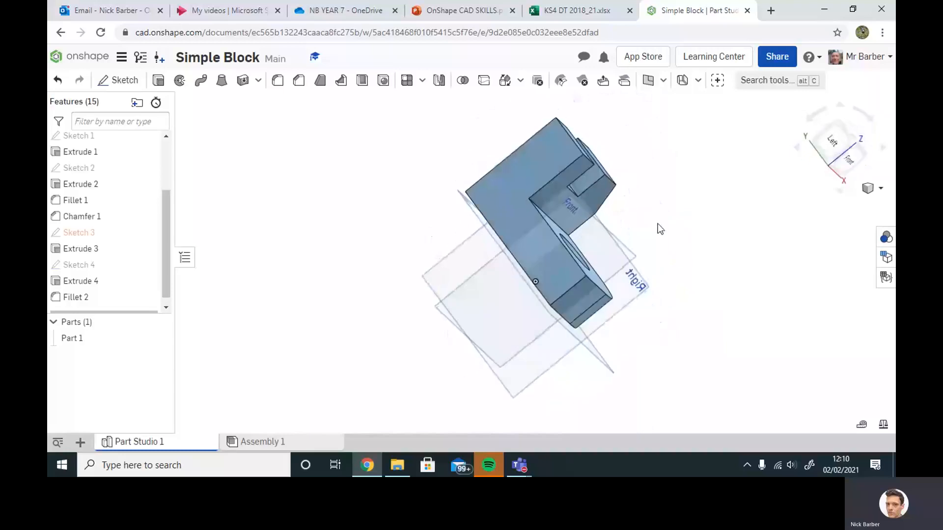
pyautogui.click(881, 190)
pyautogui.click(820, 202)
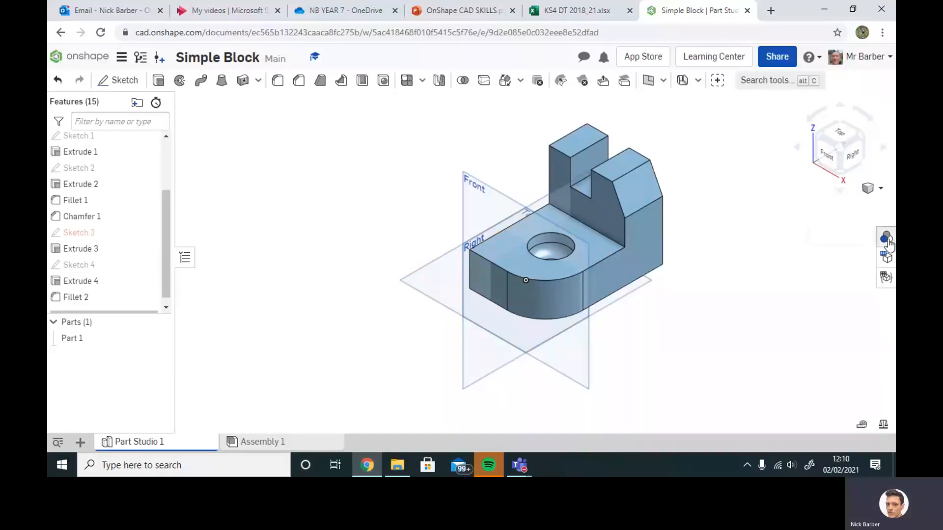
pyautogui.moveTo(381, 114); pyautogui.dragTo(717, 385)
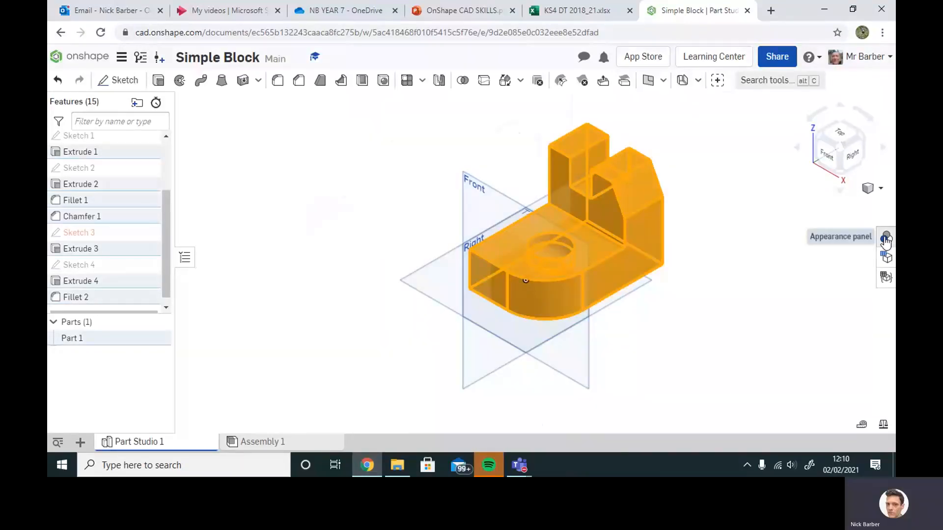
pyautogui.click(886, 240)
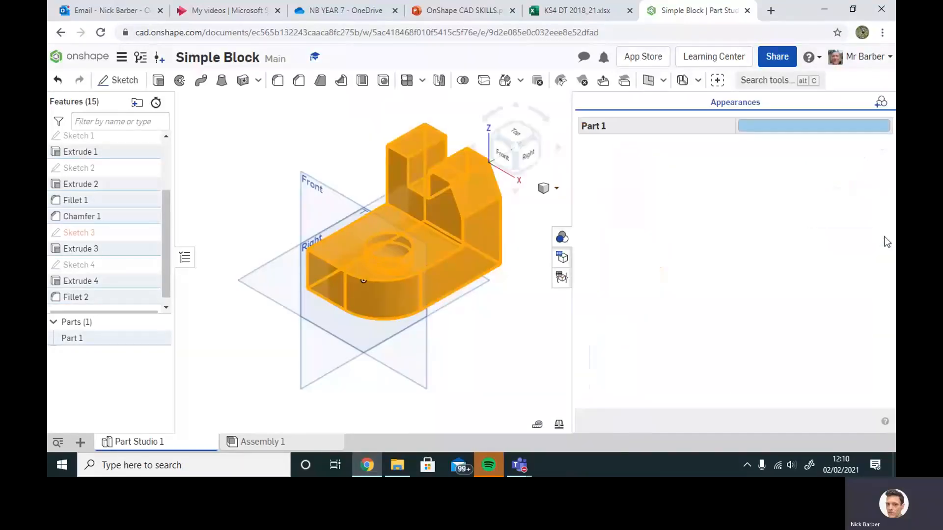
pyautogui.click(882, 105)
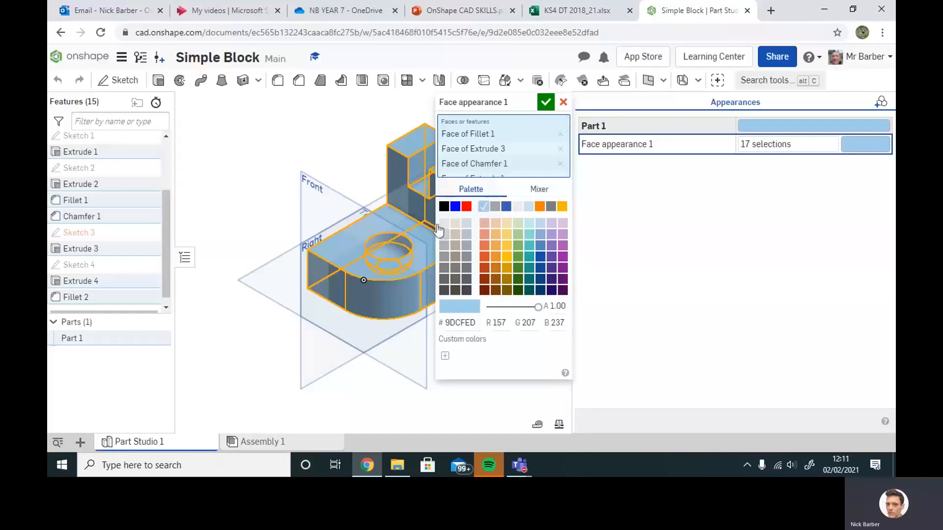
# Step: Remove the corner fillet and chamfer faces from the appearance's selection and set its colour to dark purple (460351)
pyautogui.click(560, 134)
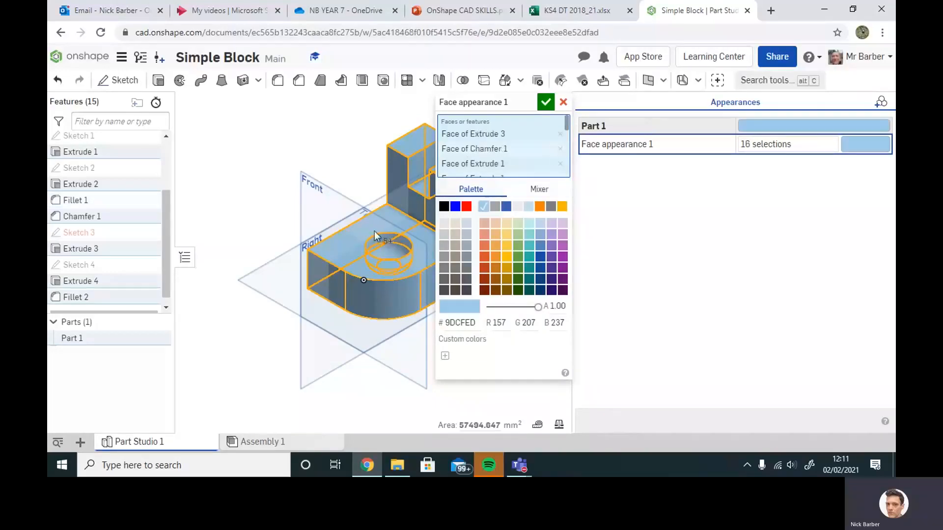
pyautogui.click(560, 149)
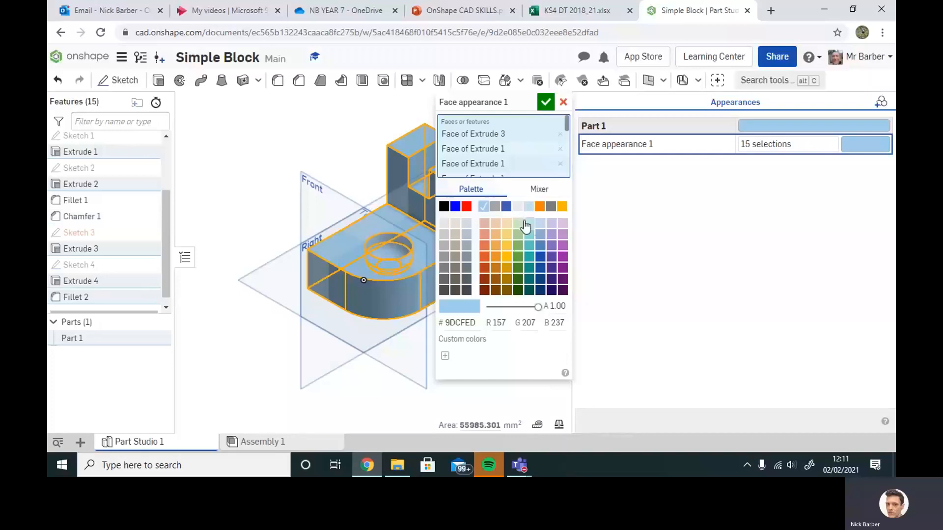
pyautogui.click(564, 292)
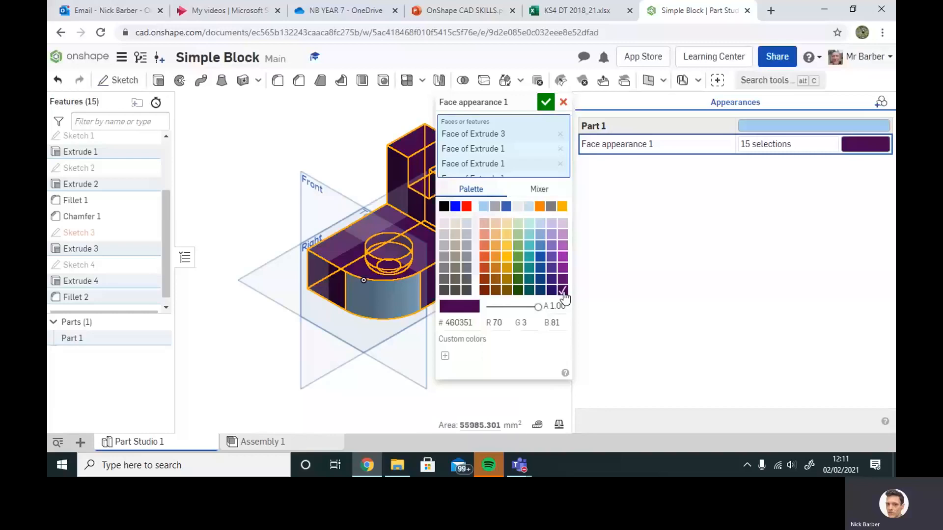
# Step: Add the corner fillet and chamfer faces back to the face appearance and set its colour to teal (24B1A6)
pyautogui.click(382, 299)
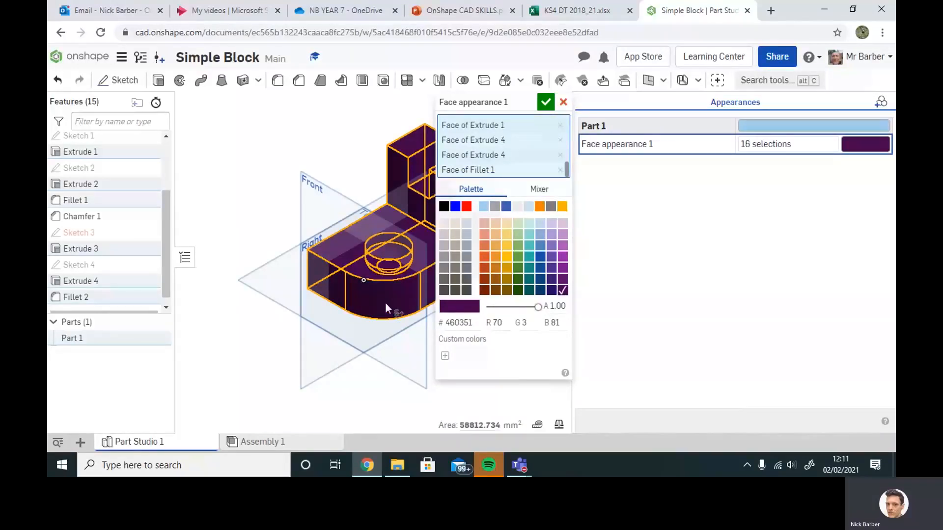
pyautogui.moveTo(384, 311); pyautogui.dragTo(361, 407, button='right')
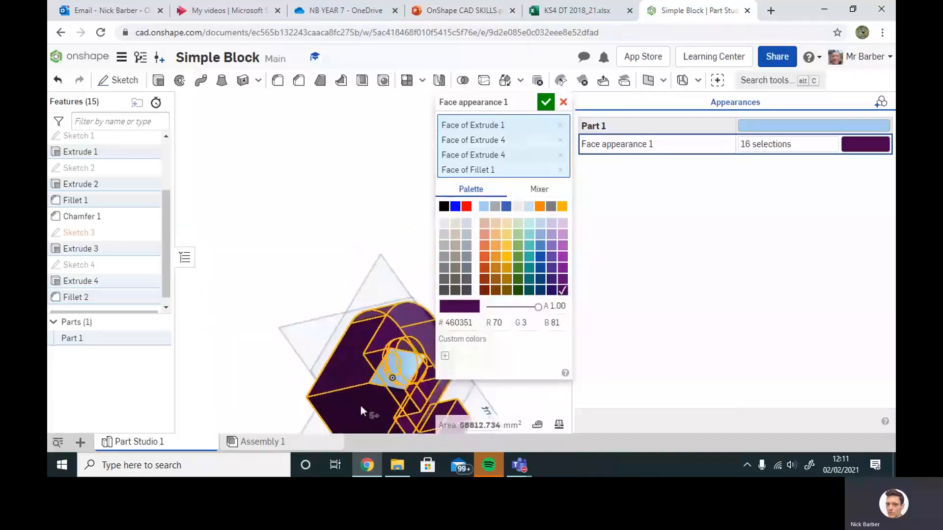
pyautogui.click(387, 375)
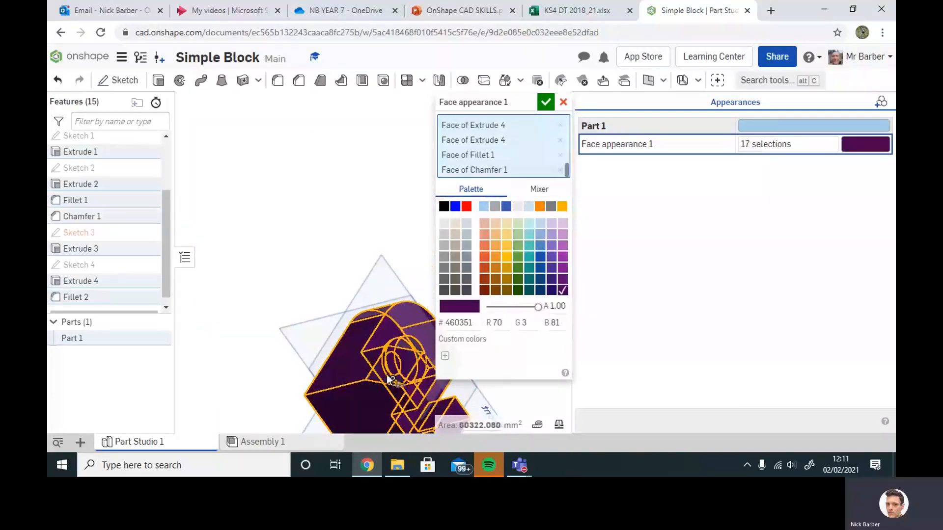
pyautogui.moveTo(347, 299); pyautogui.dragTo(529, 244, button='right')
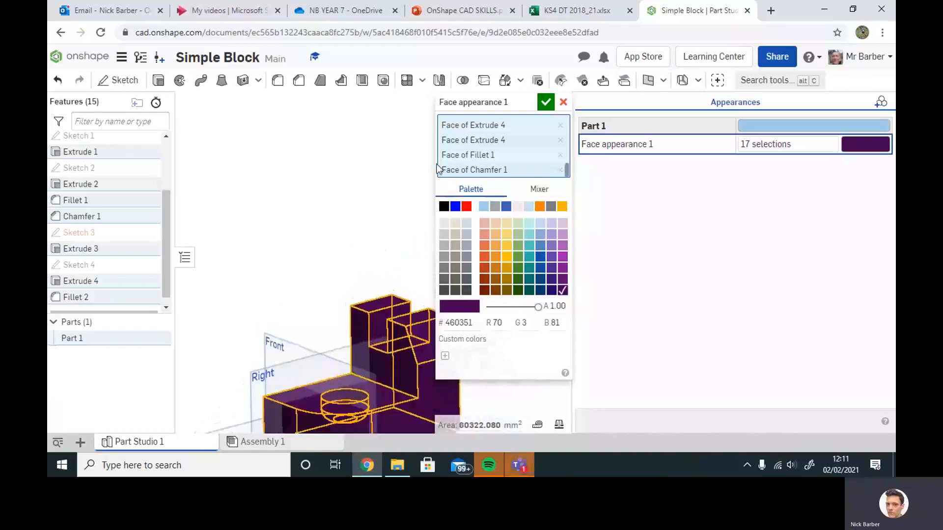
pyautogui.click(530, 258)
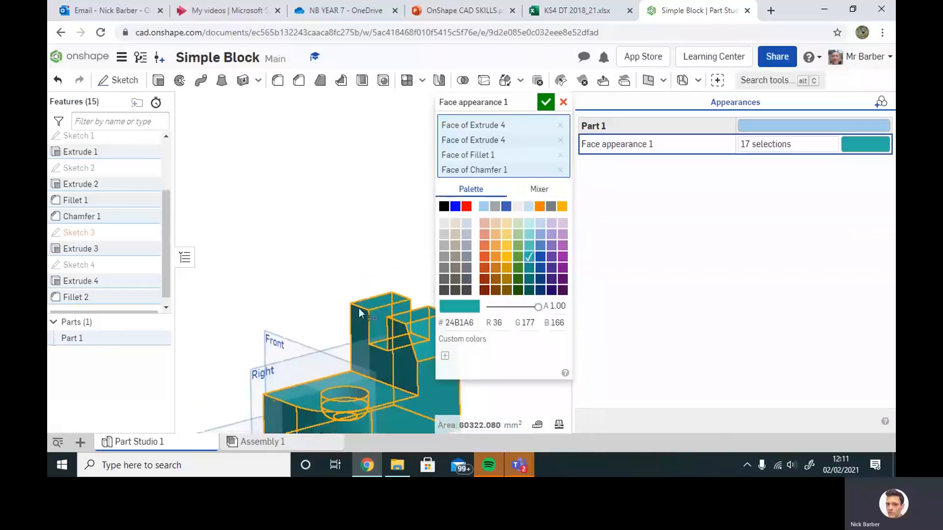